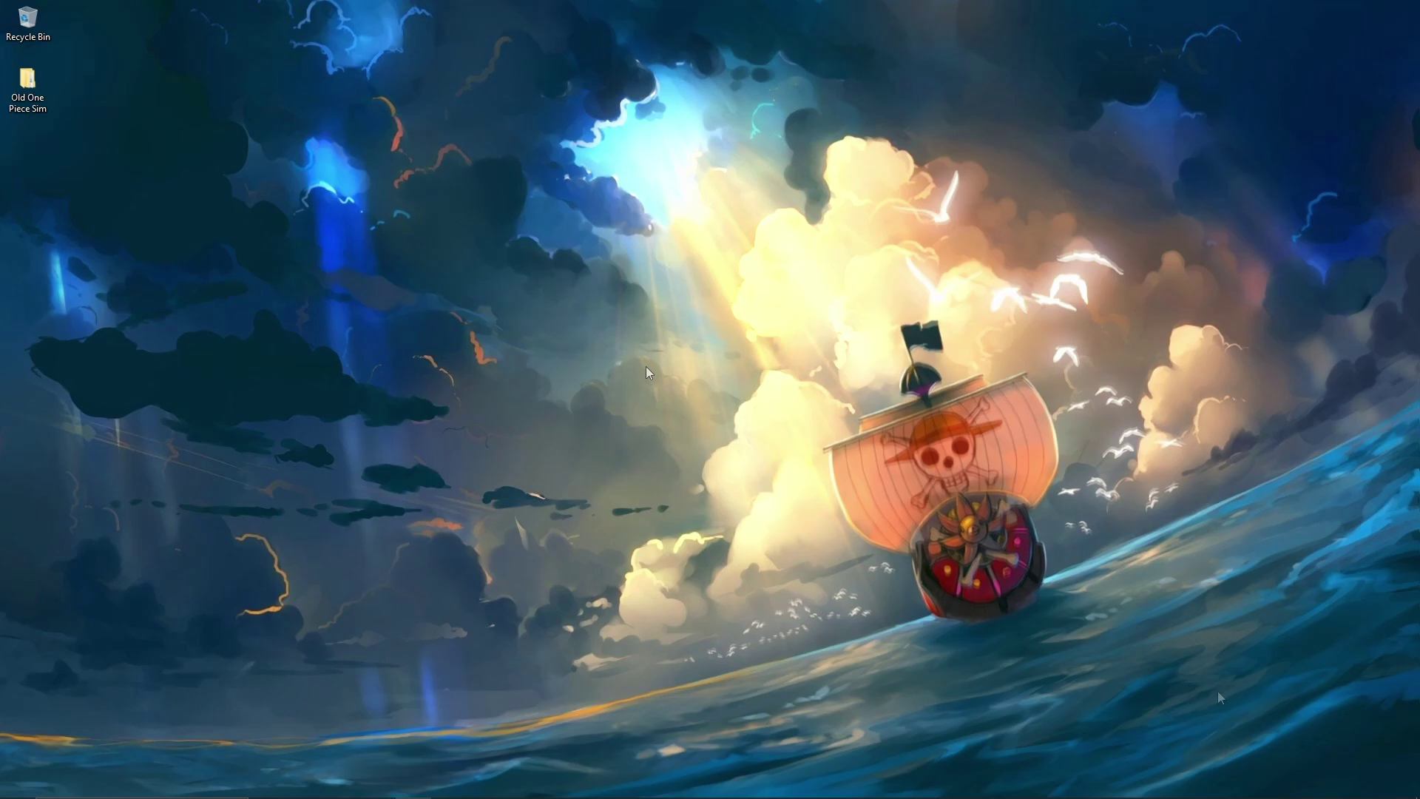
Create a new folder on the desktop and name it One Piece TCG SIM
right_click(723, 469)
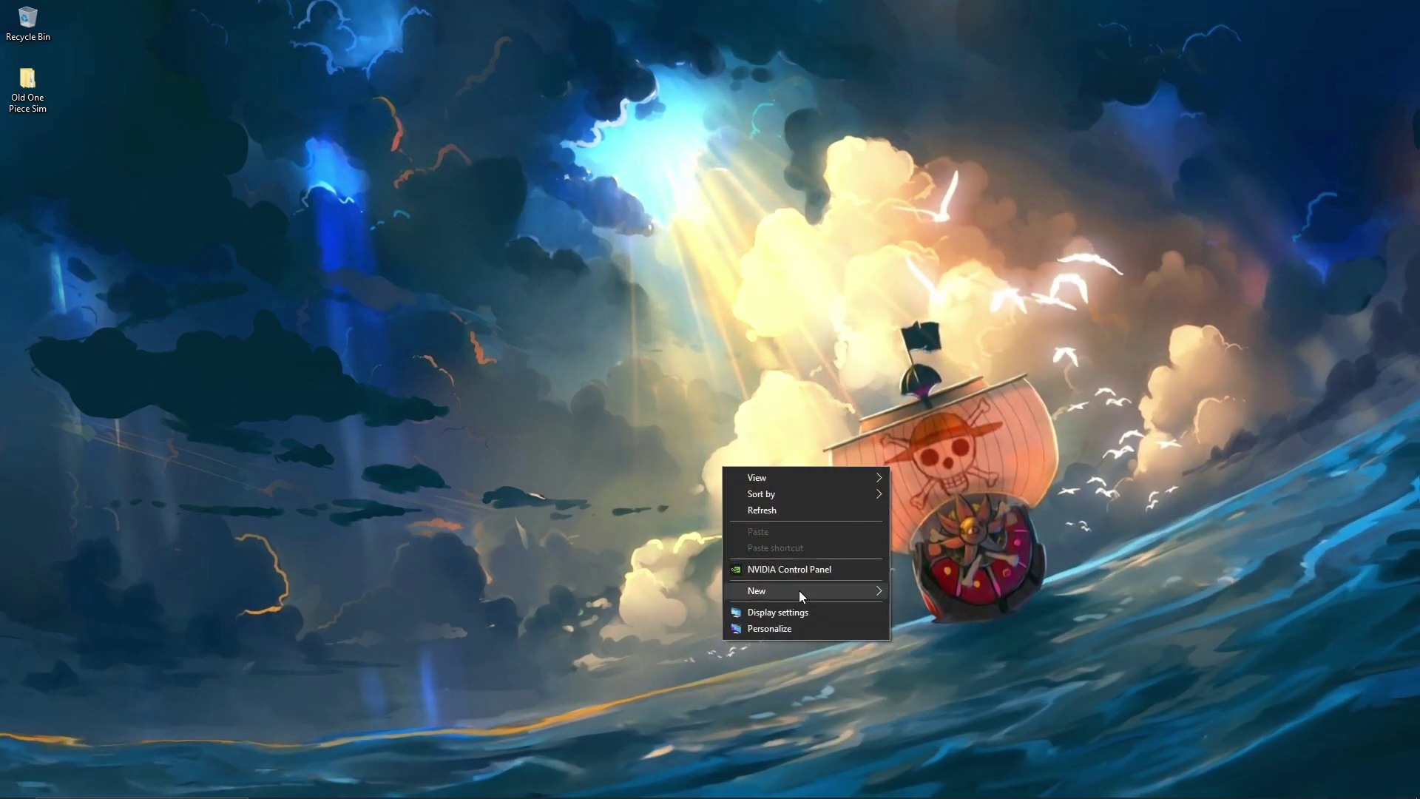
mouse_move(798, 591)
click(957, 597)
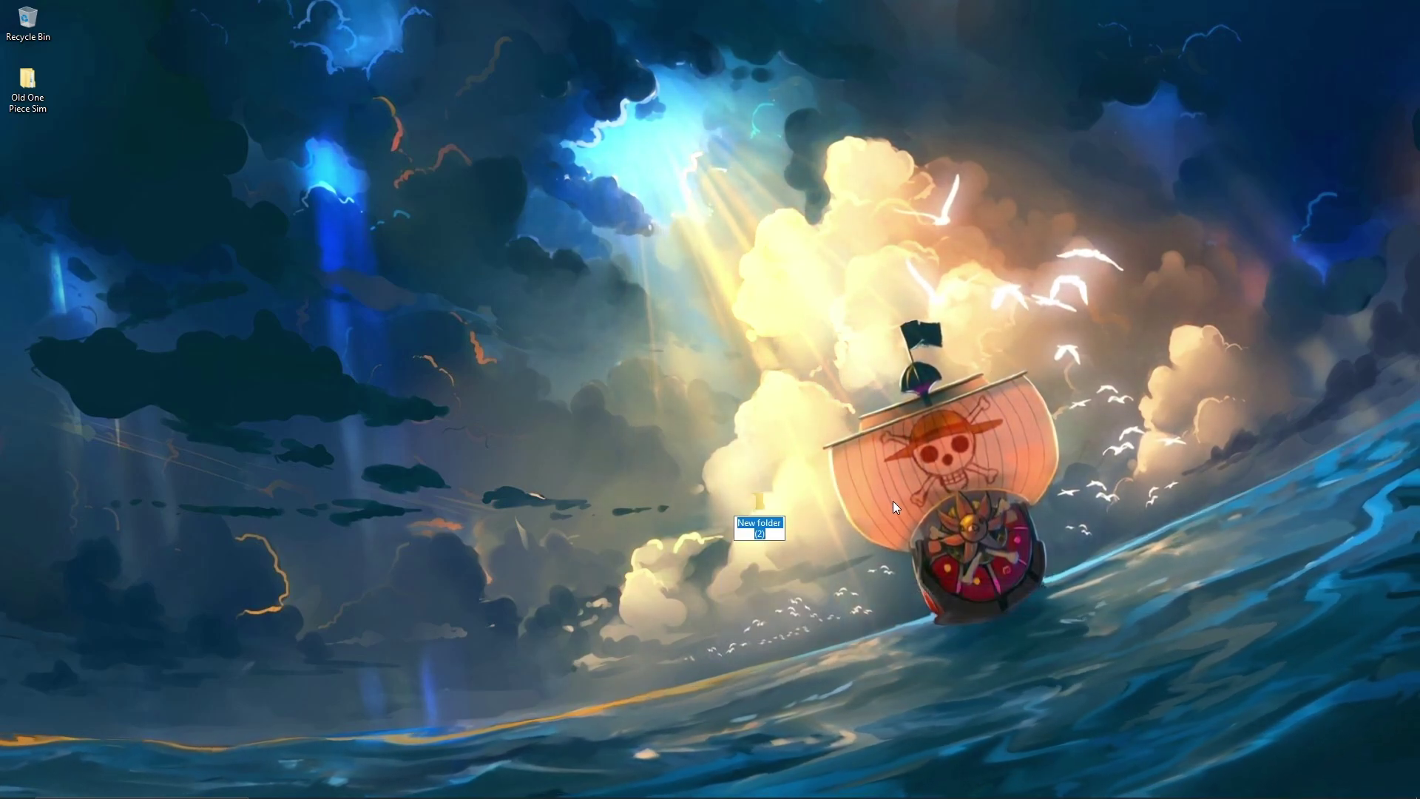
text(One Piec)
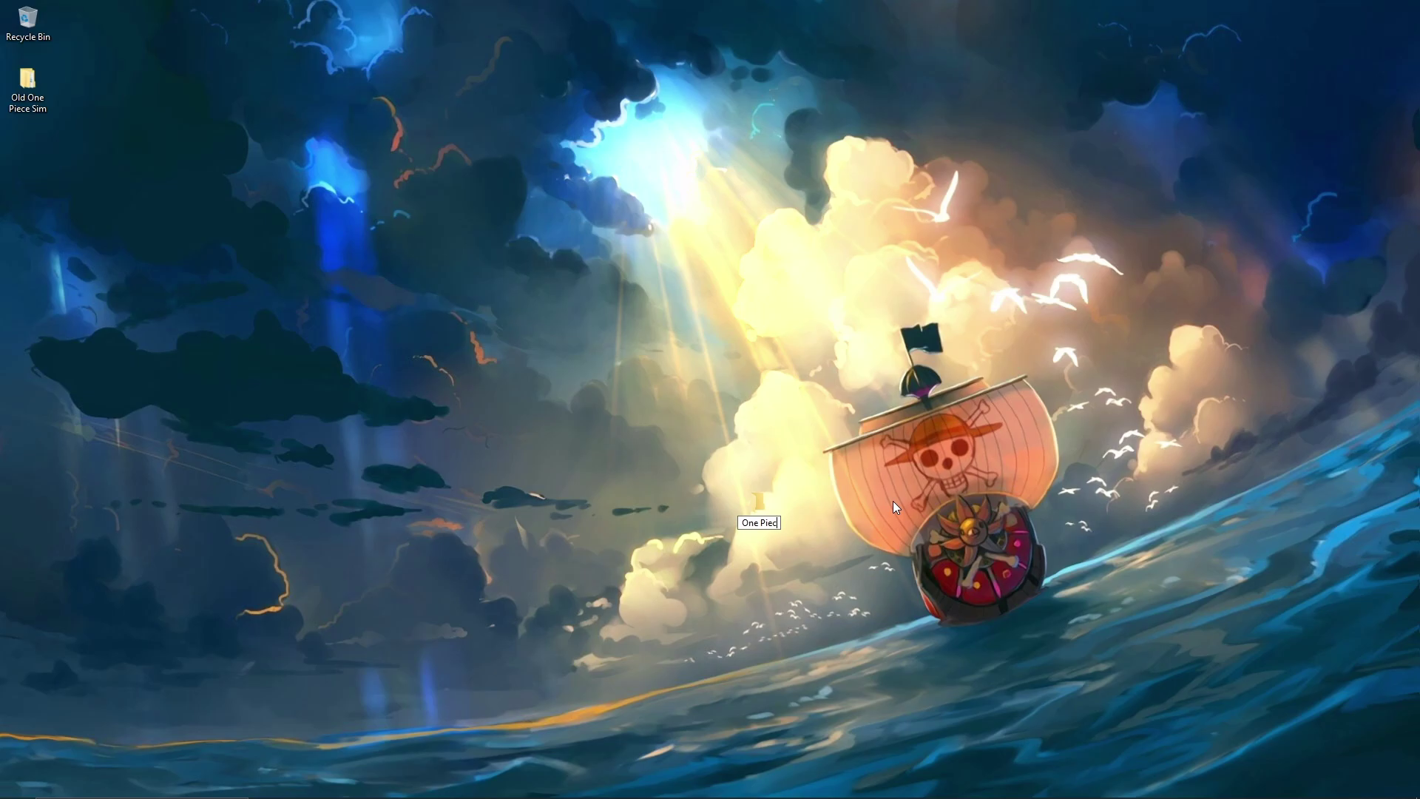
text(e TCG SIM)
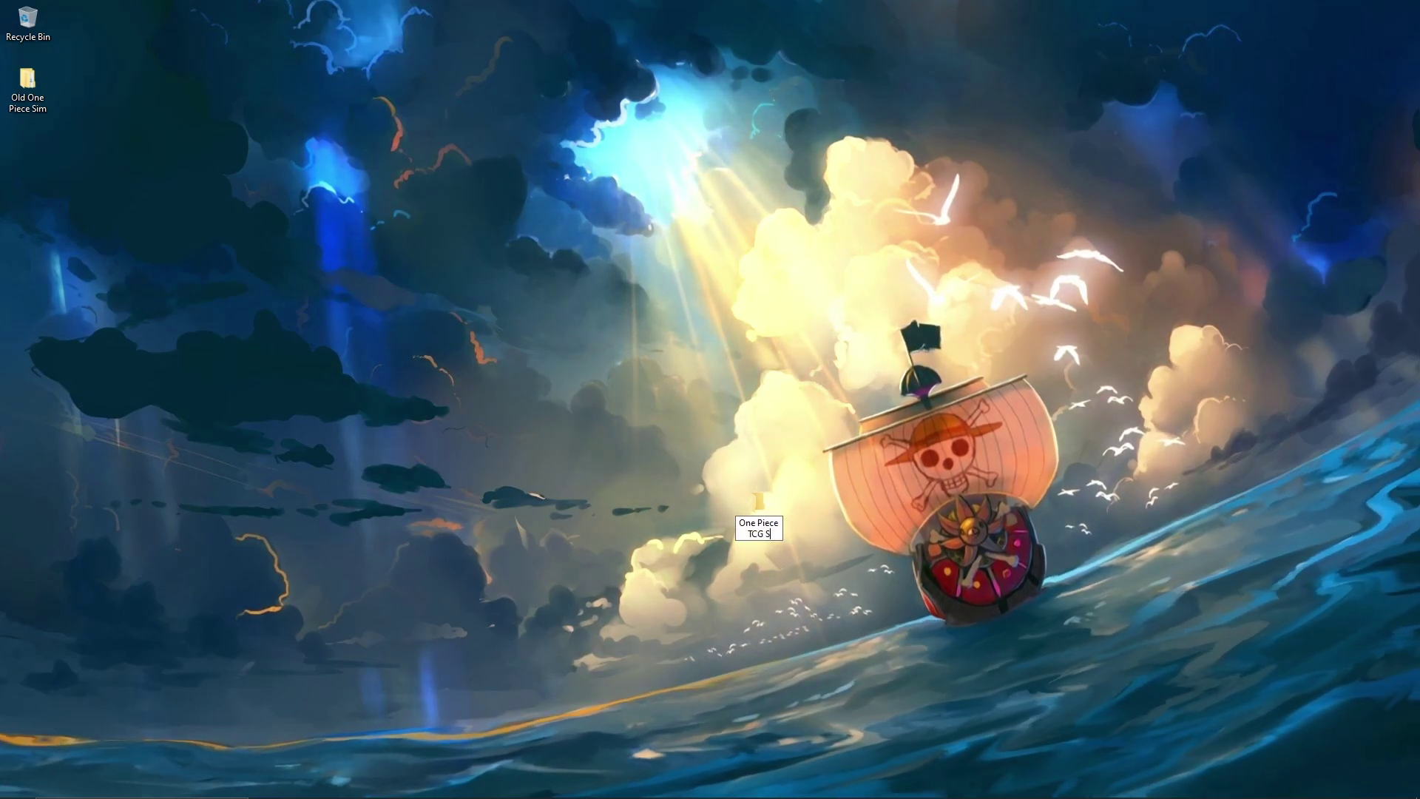
click(653, 260)
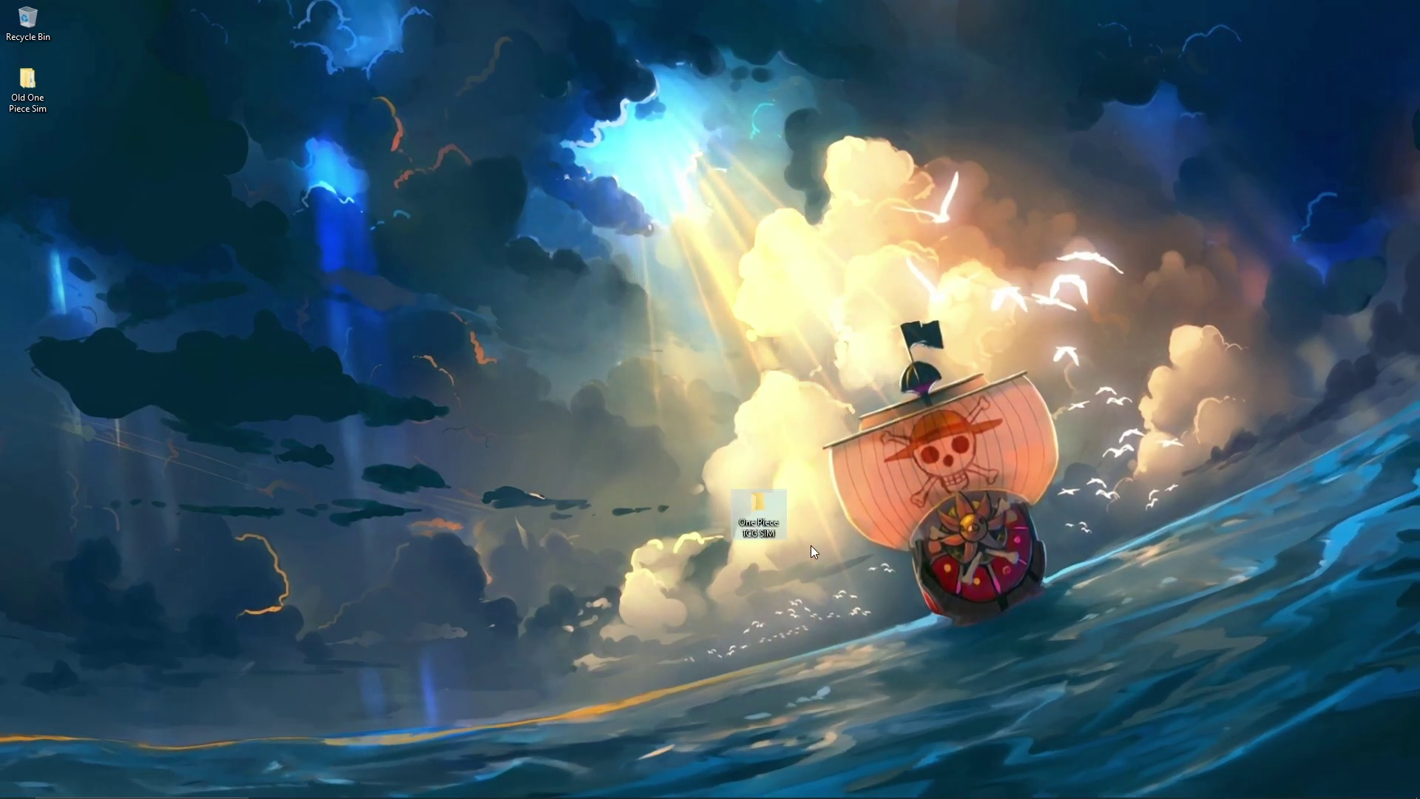
Reposition the One Piece TCG SIM folder on the desktop, placing it above and left of the centre
drag(759, 518, 644, 481)
drag(585, 403, 528, 343)
click(562, 433)
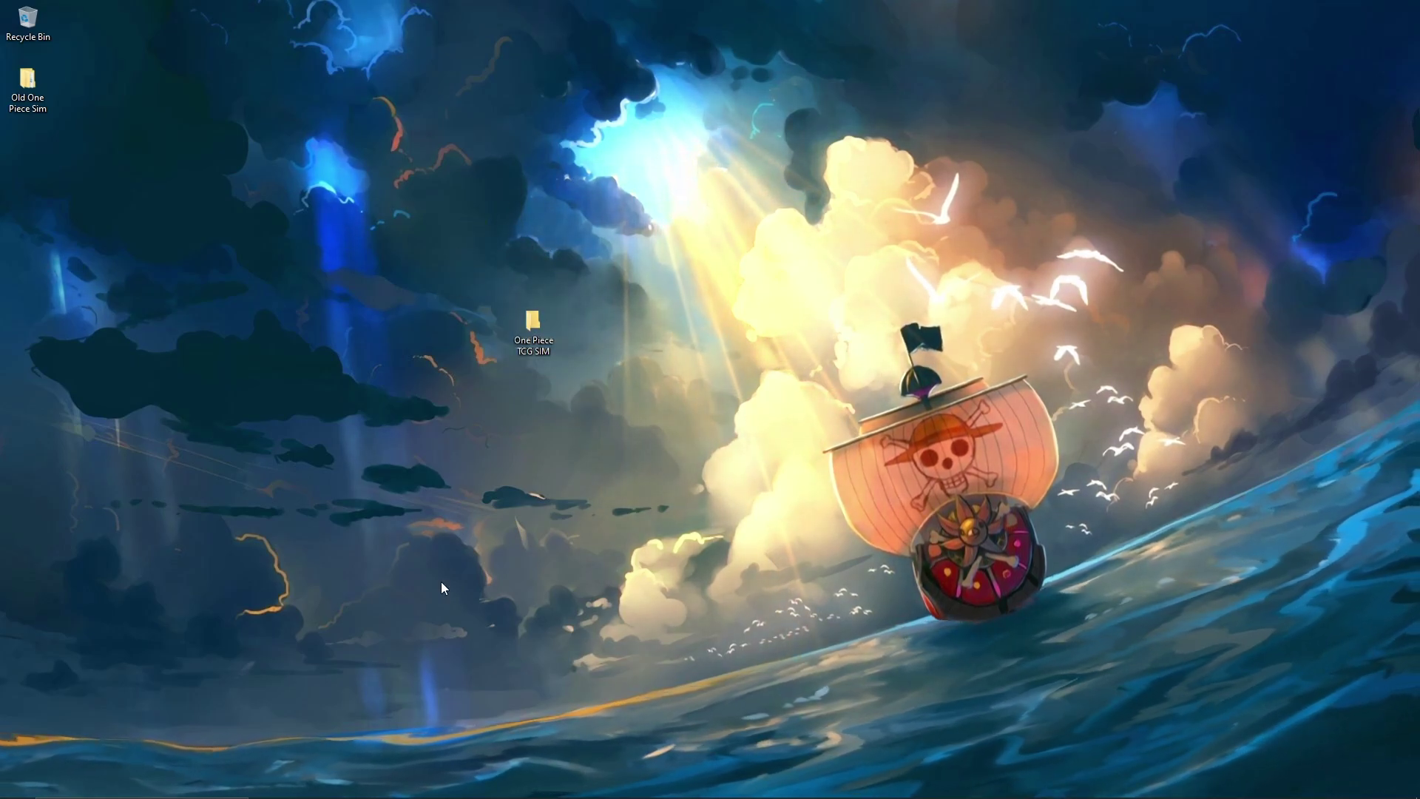
Switch to the browser and download 1.29b_Windows.zip from the shared OPTCGSim Dropbox folder without signing in
click(387, 784)
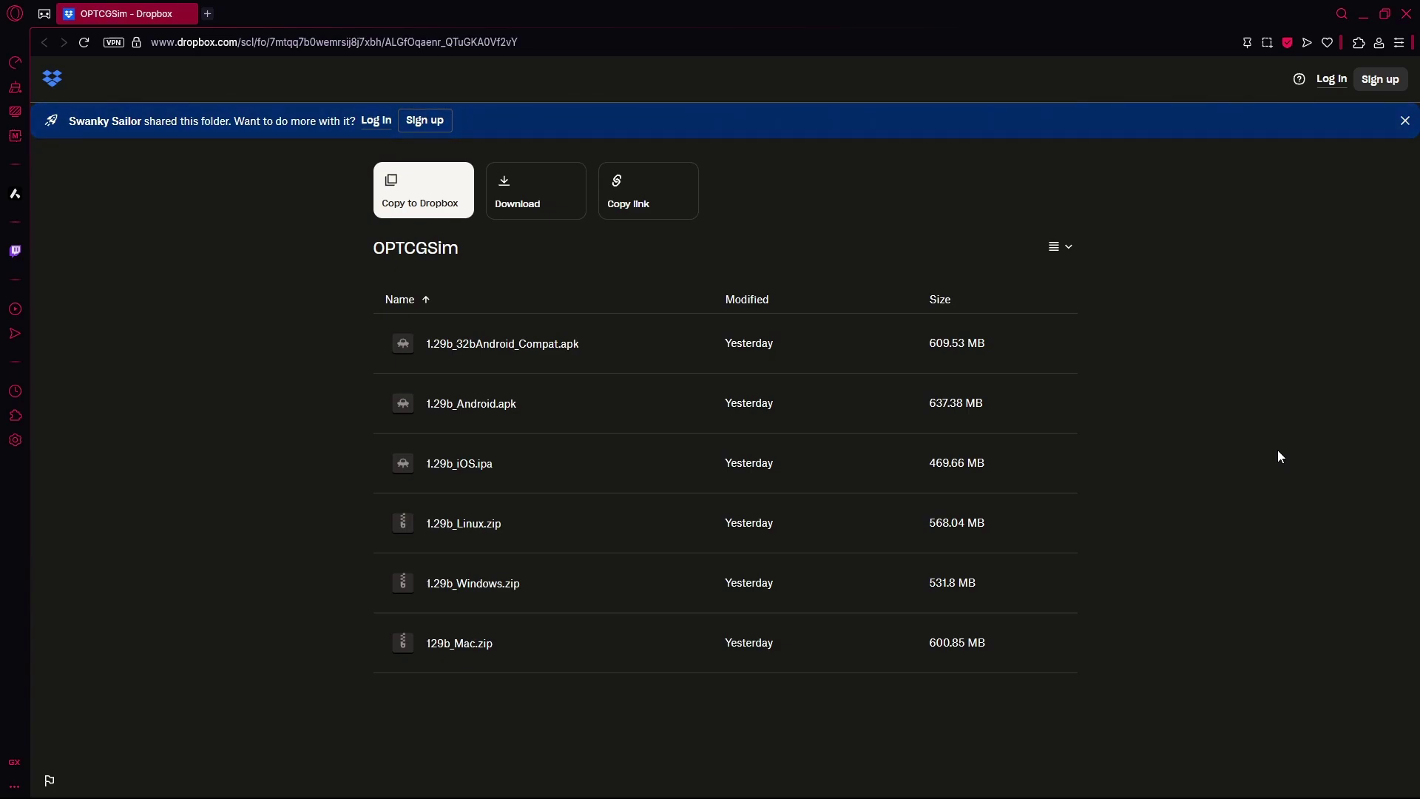
mouse_move(513, 587)
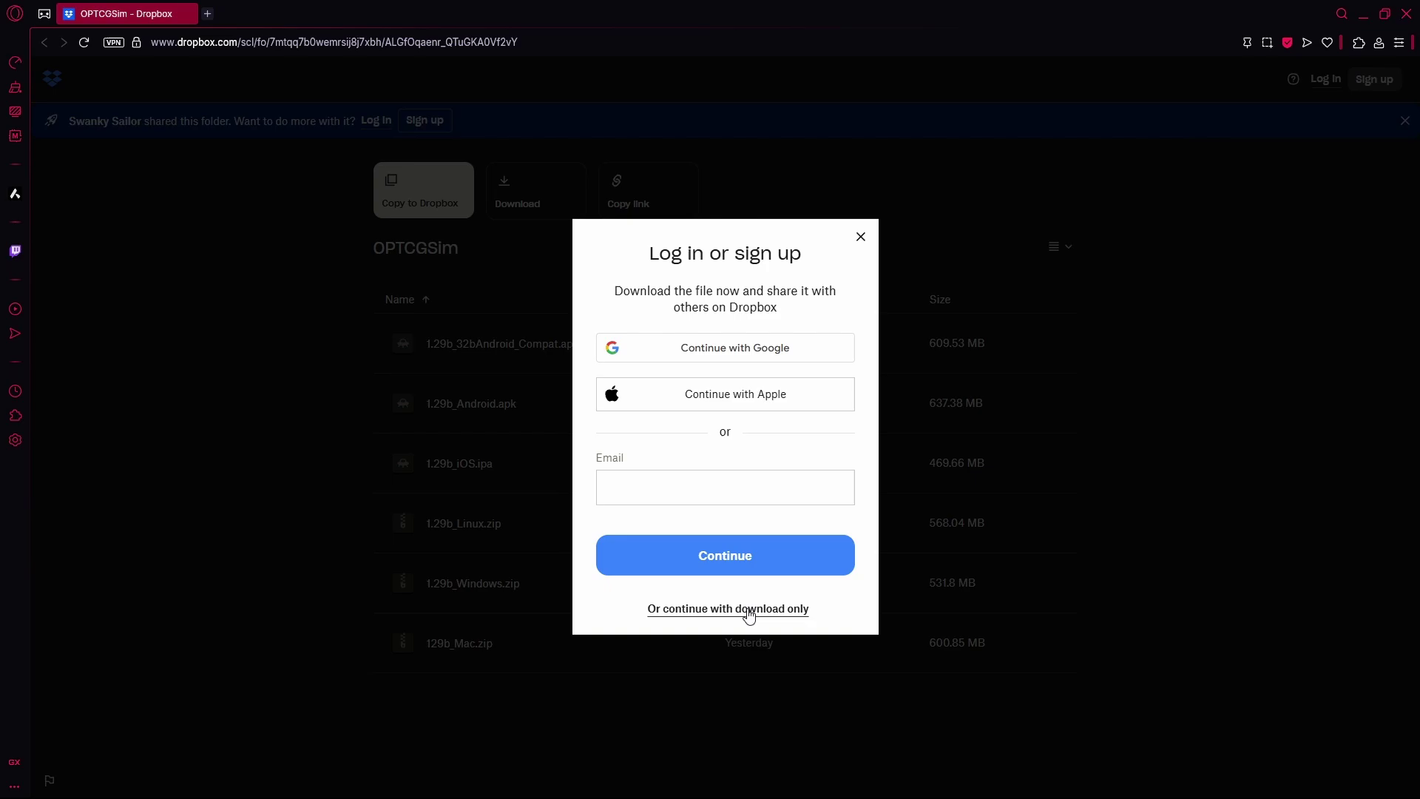
click(745, 609)
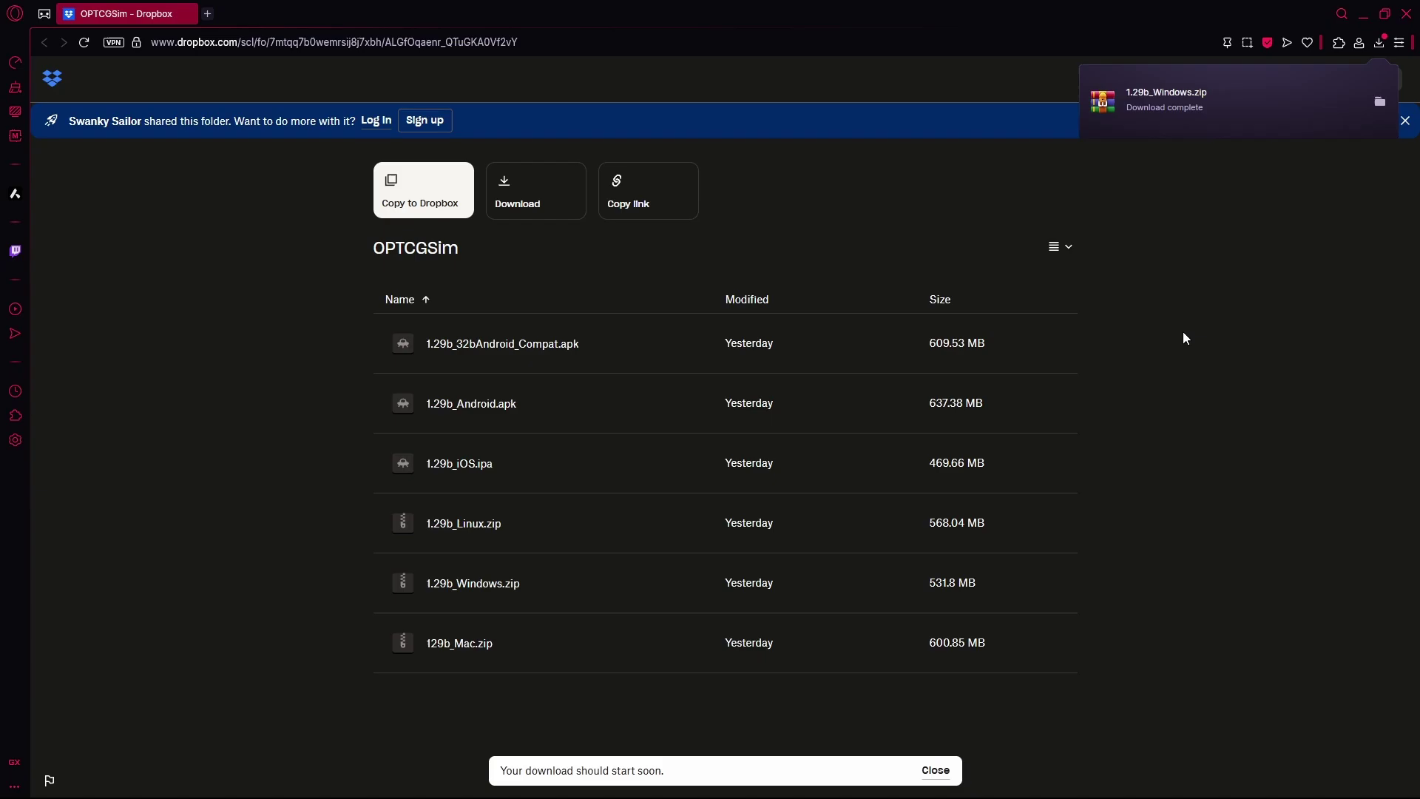
Open the downloaded 1.29b_Windows.zip in WinRAR, dismiss the licence reminder and minimize the browser
click(1207, 108)
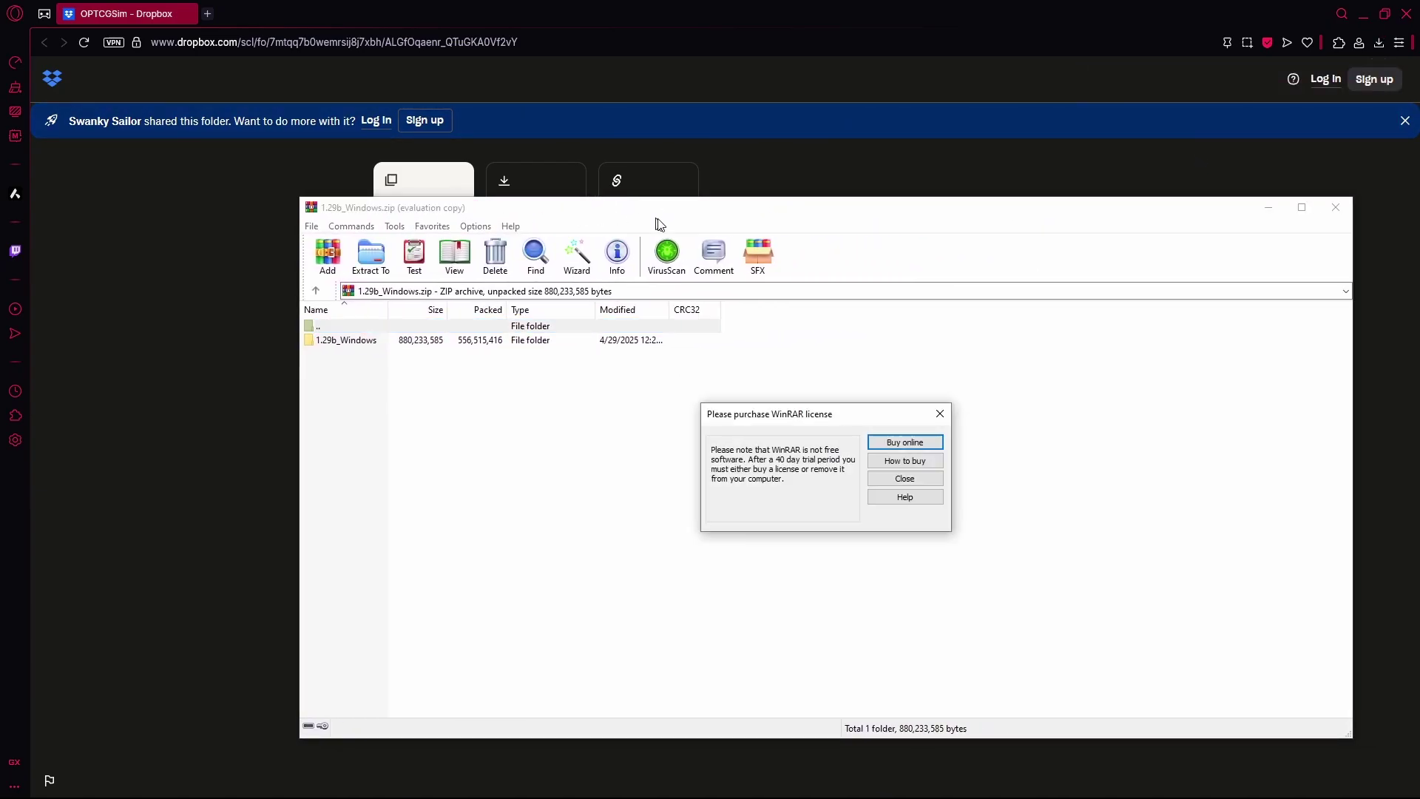
click(934, 414)
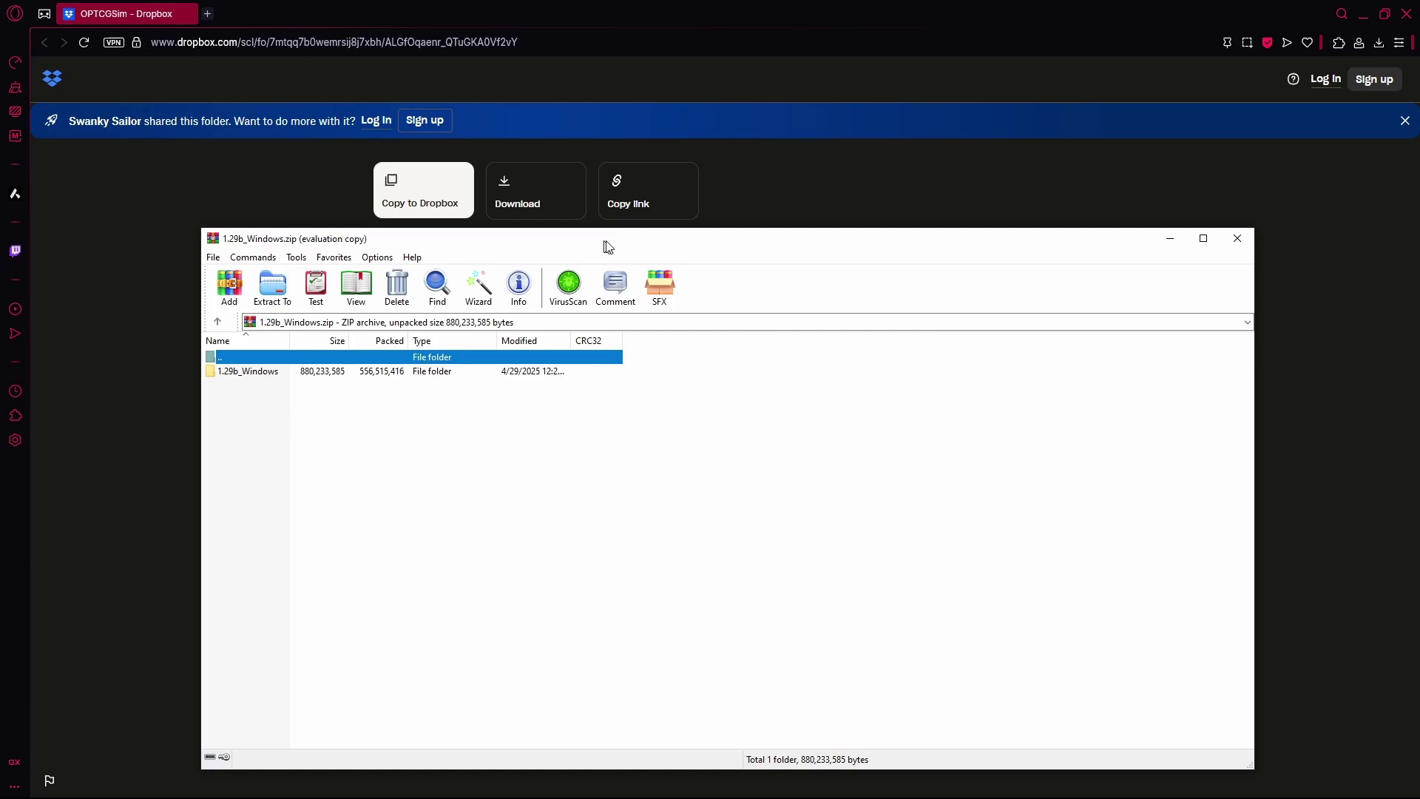
click(1365, 14)
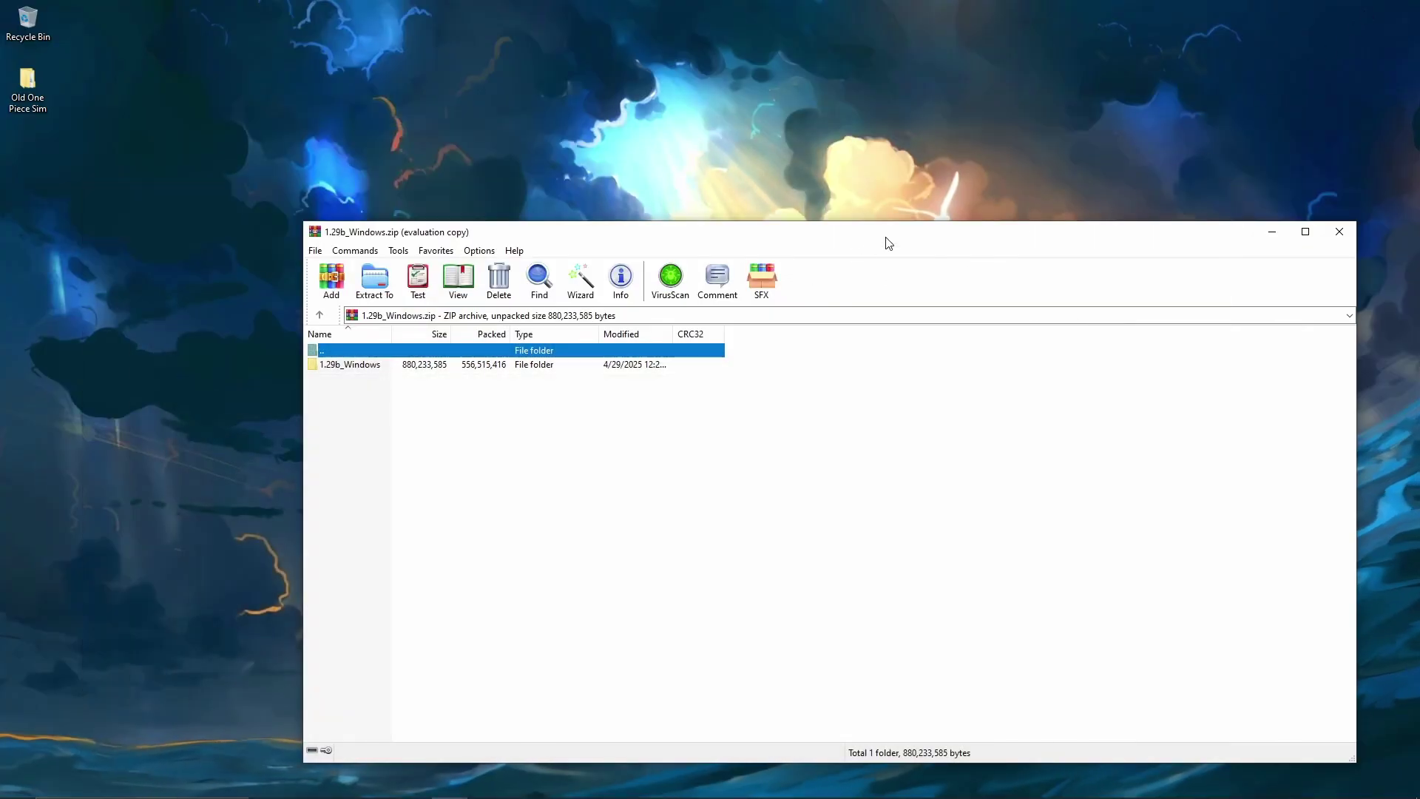
drag(885, 241, 883, 153)
Extract the 1.29b_Windows folder into One Piece TCG SIM on the desktop, and minimize the archive window
click(389, 278)
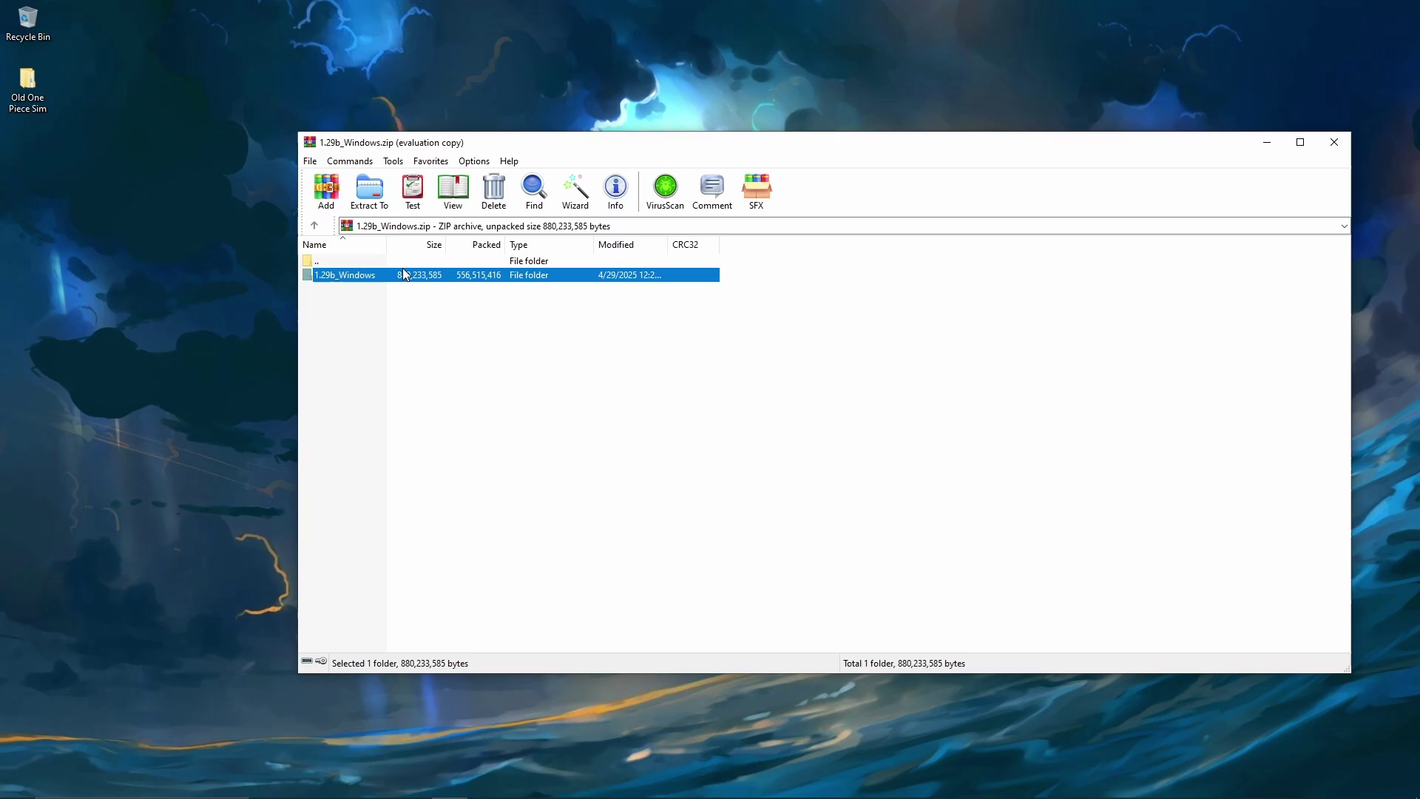
click(369, 190)
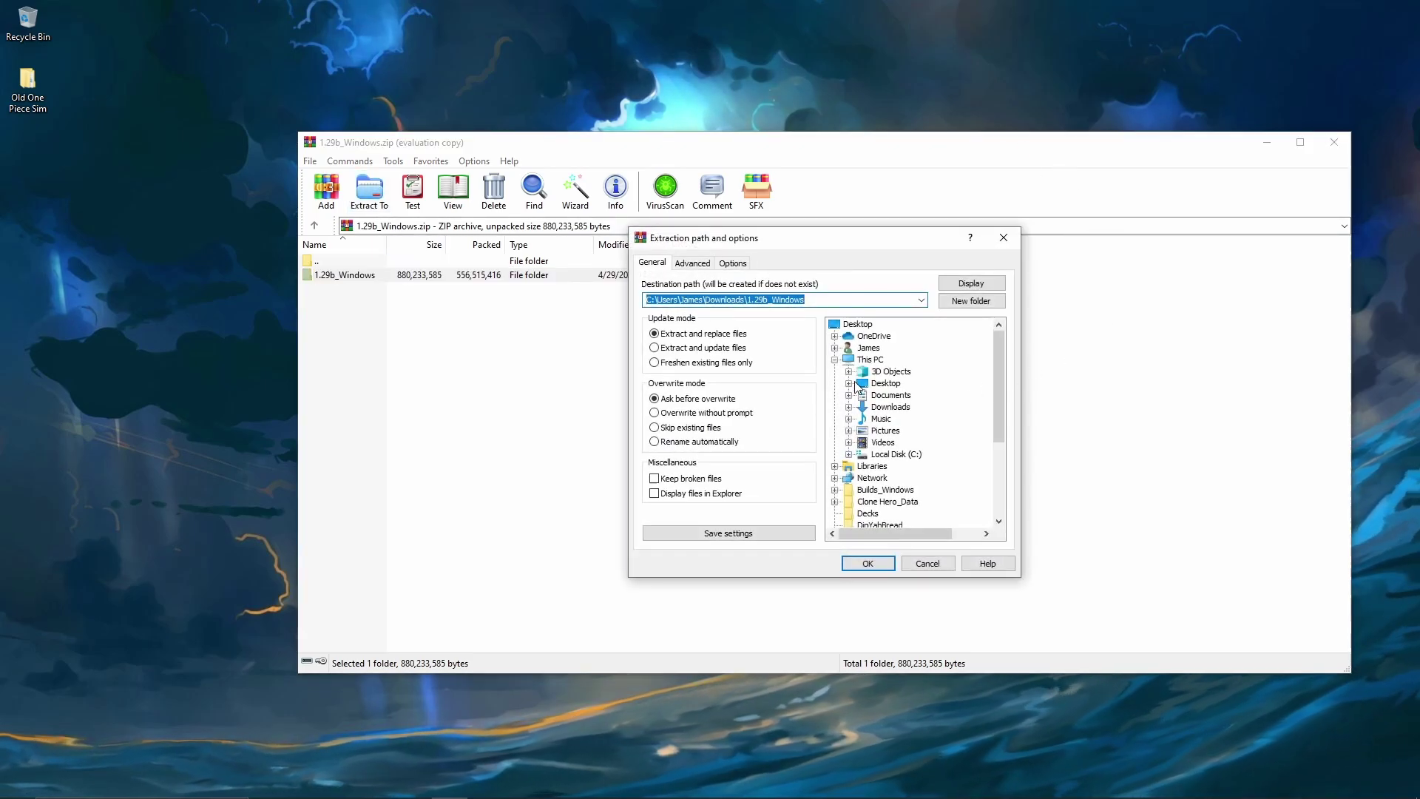
click(850, 383)
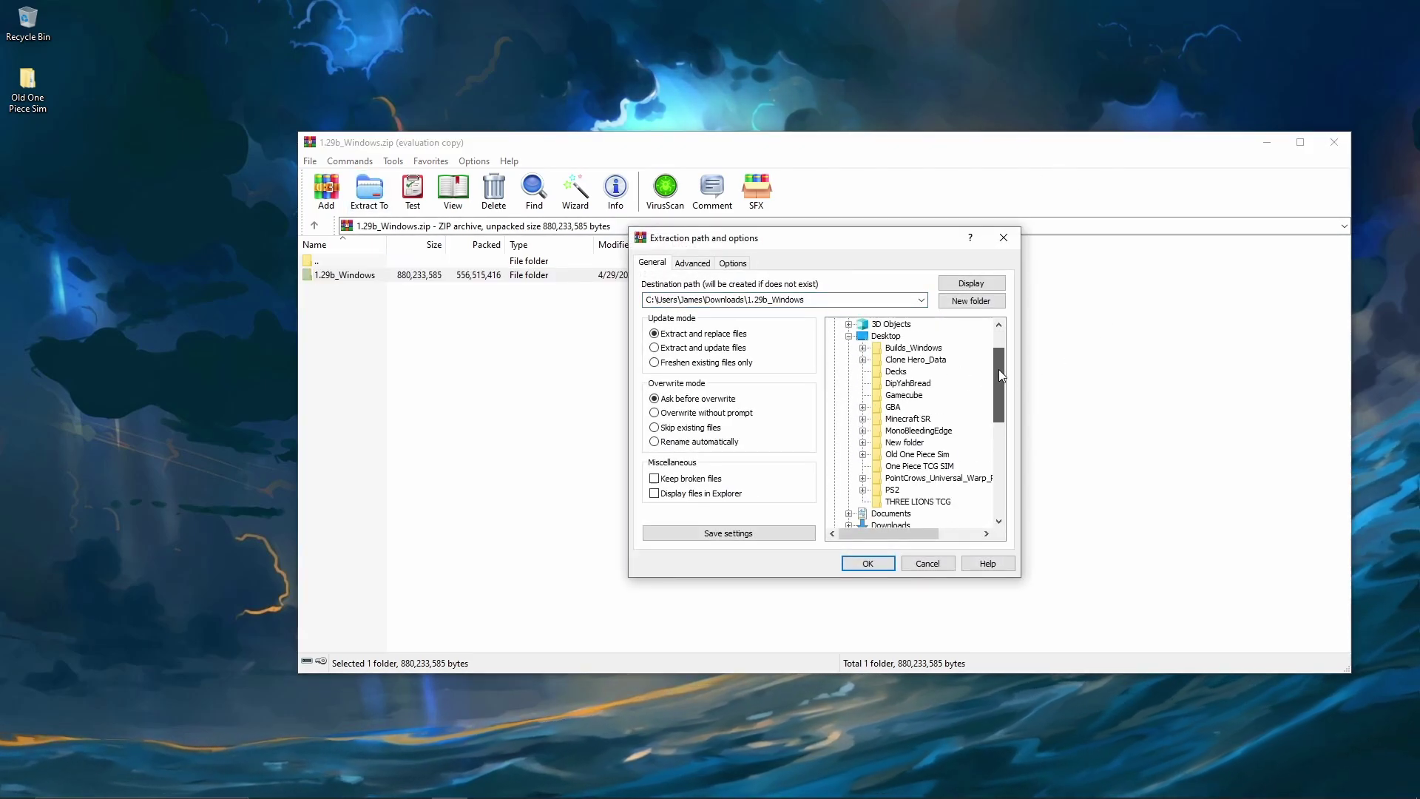
mouse_move(998, 370)
mouse_down()
mouse_move(1004, 403)
mouse_move(973, 411)
mouse_up()
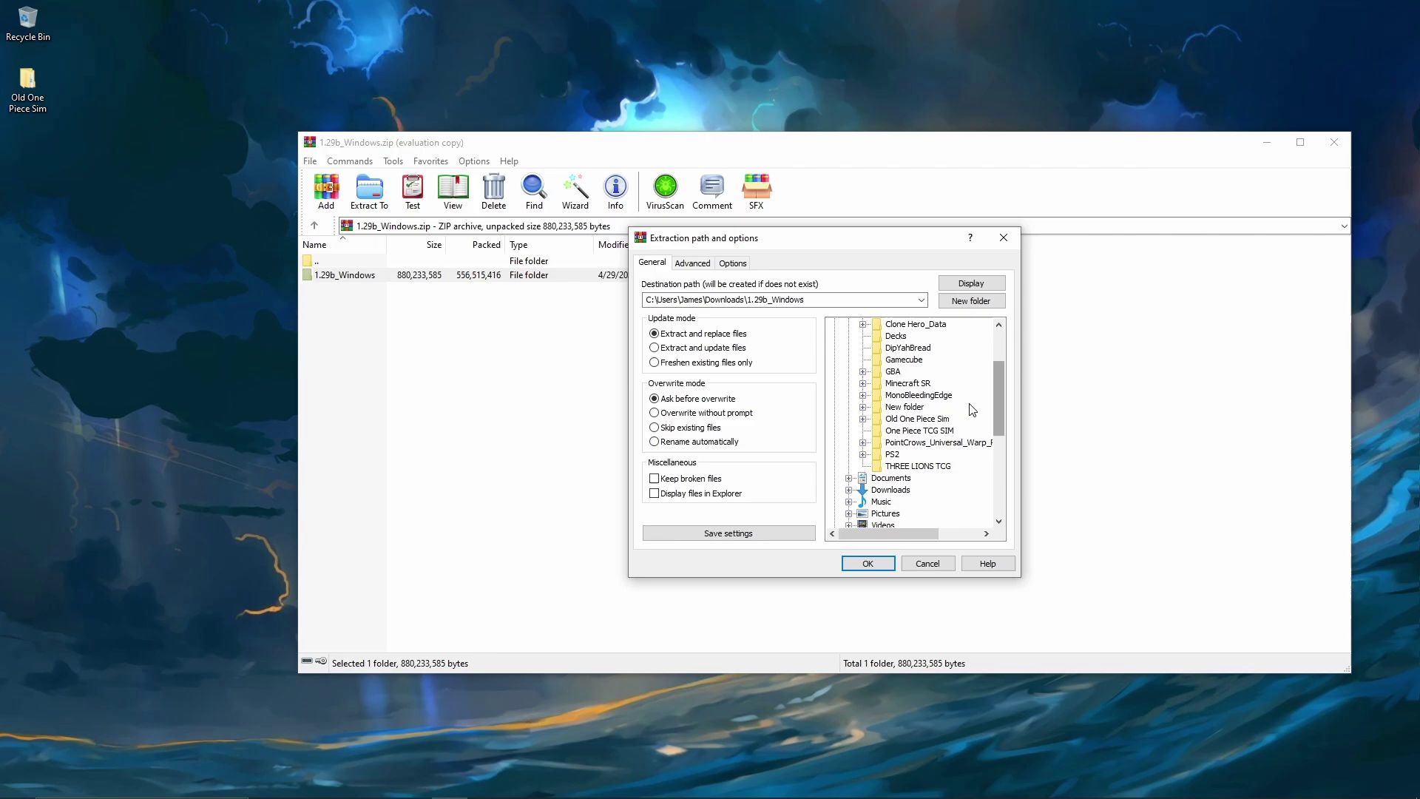
click(918, 432)
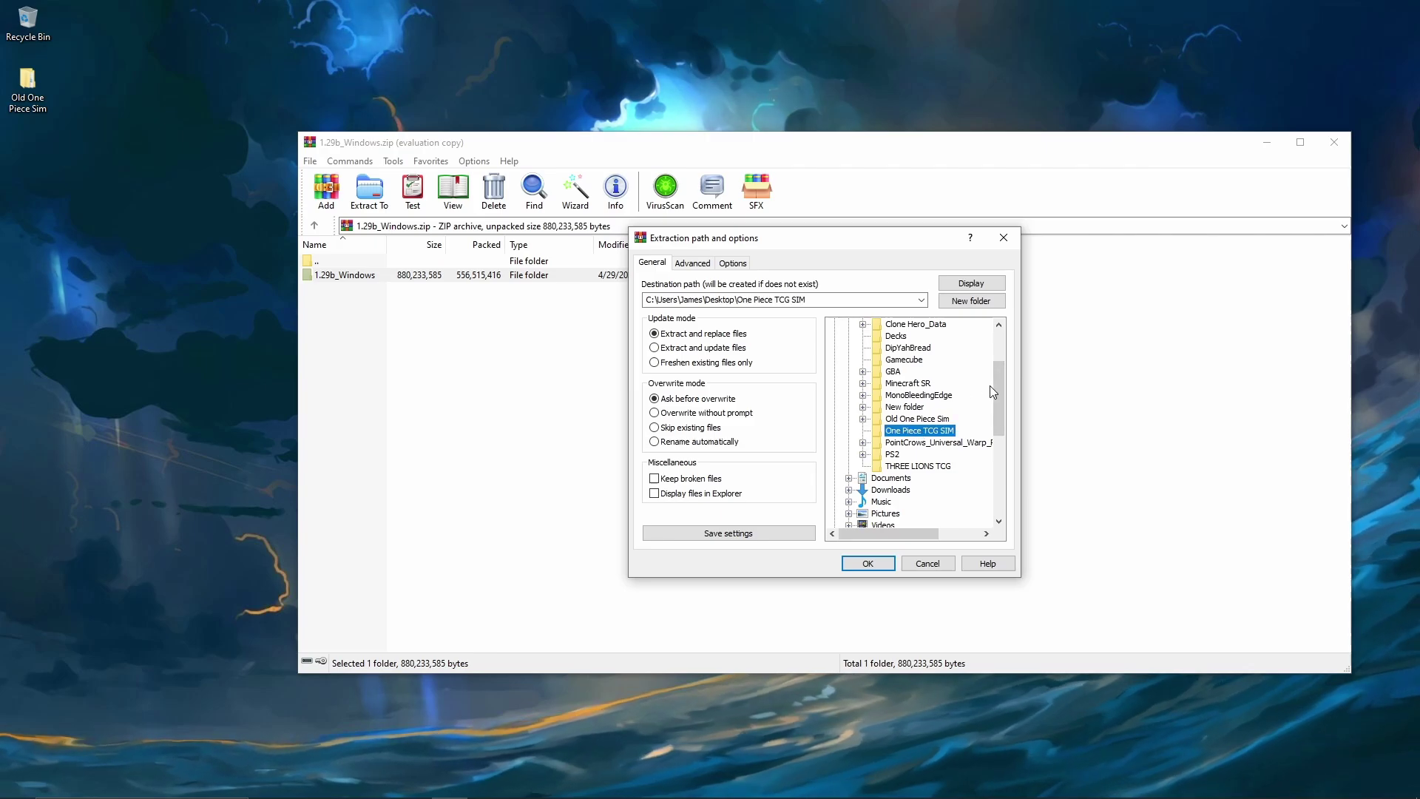
click(867, 563)
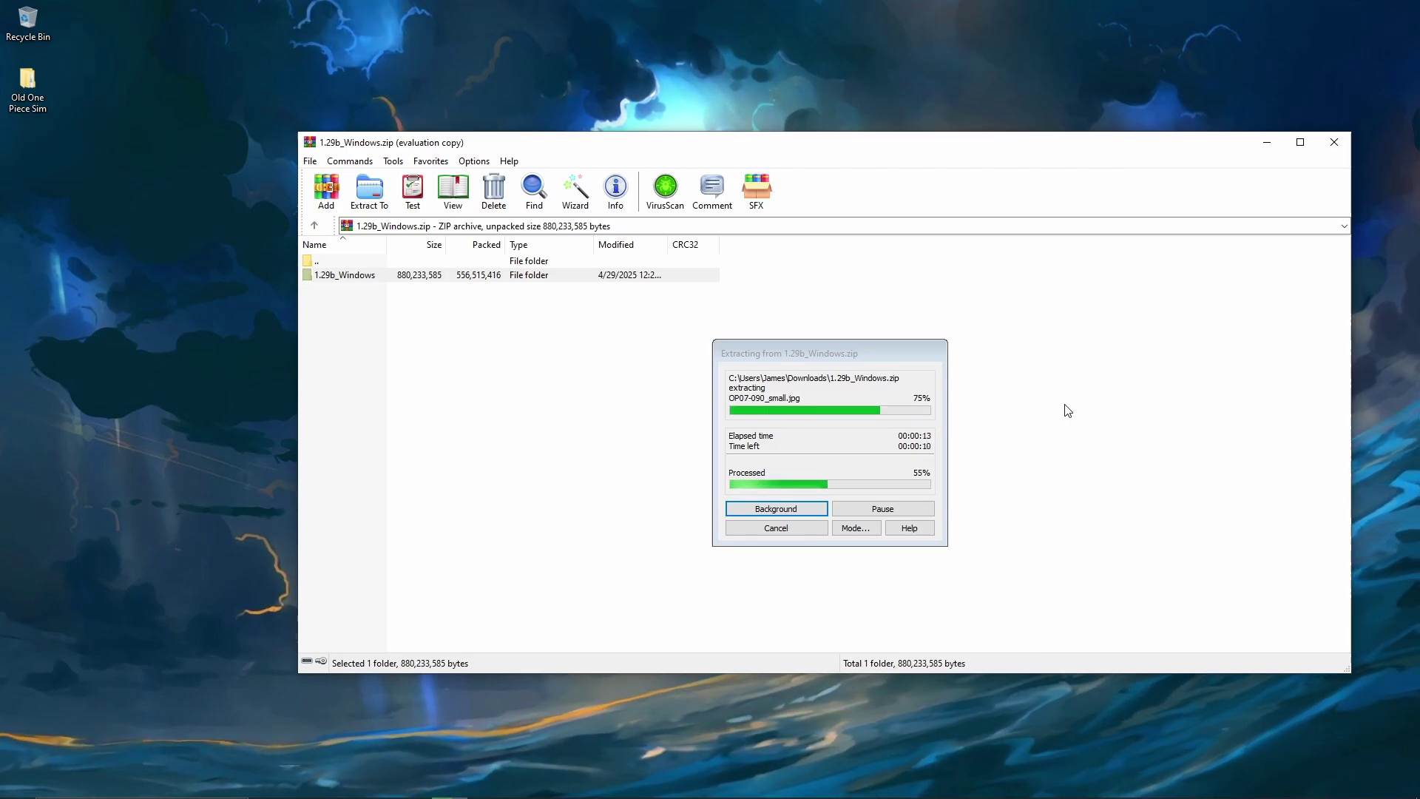
drag(814, 363, 785, 319)
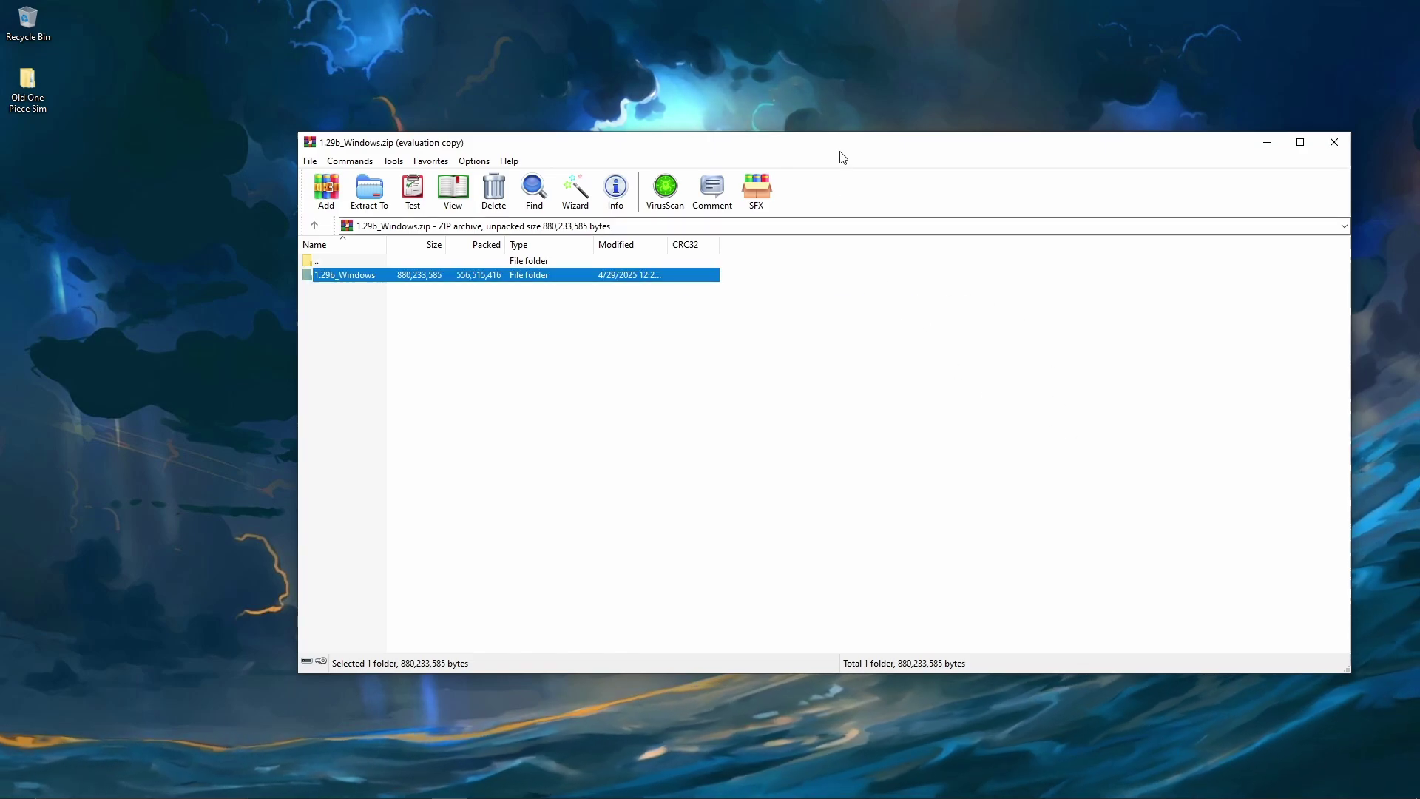
drag(843, 145, 794, 145)
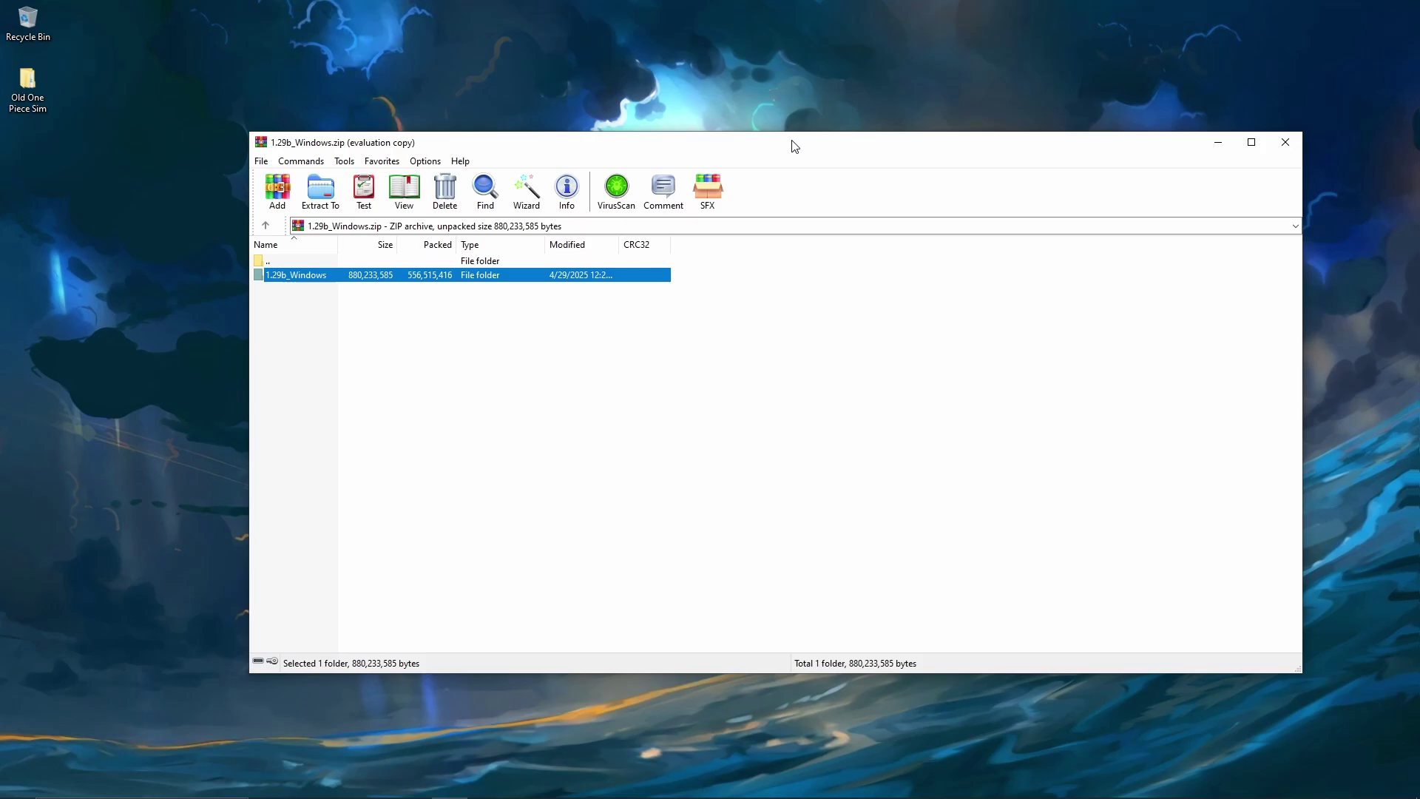
click(1219, 142)
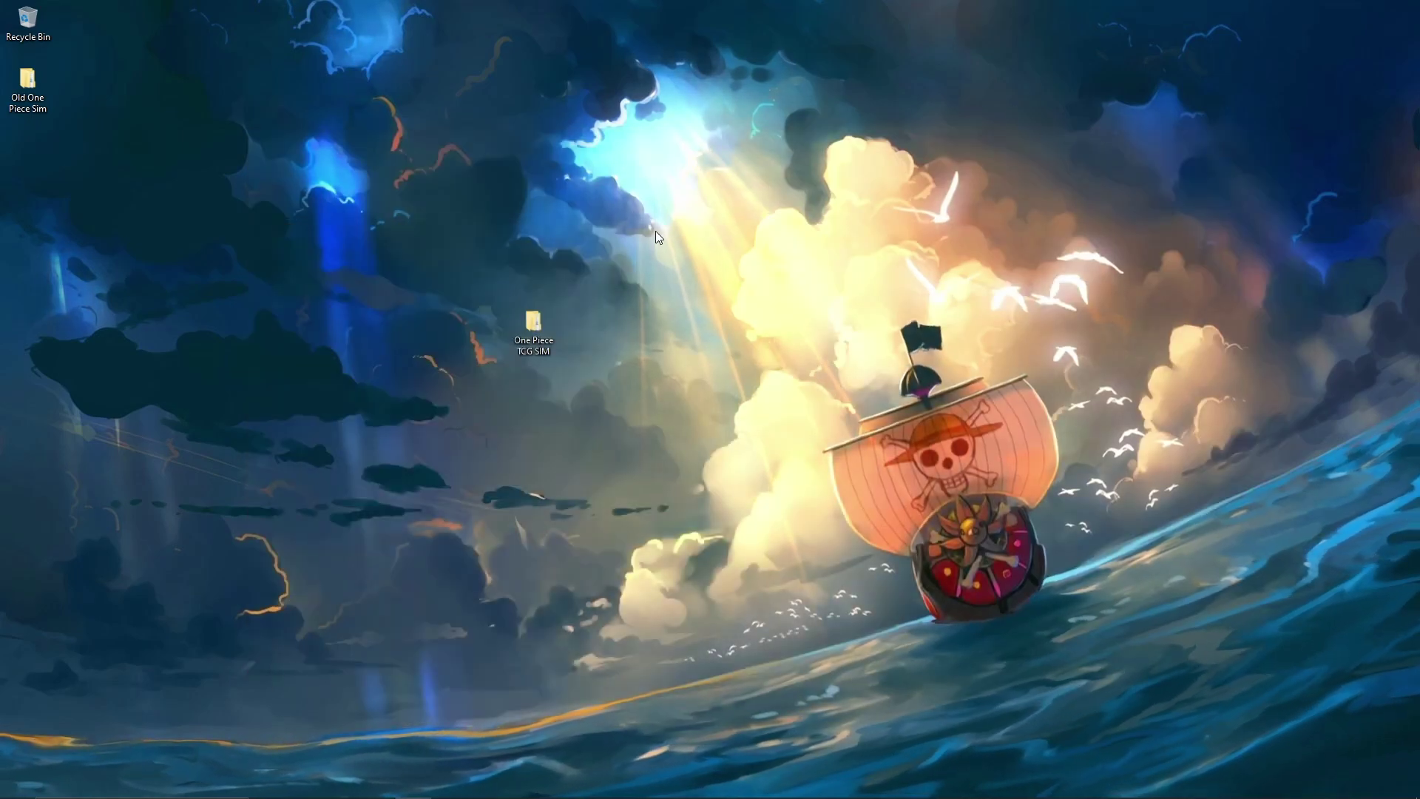
Open the desktop folder One Piece TCG SIM and go through 1.29b_Windows into Builds_Windows
double_click(541, 345)
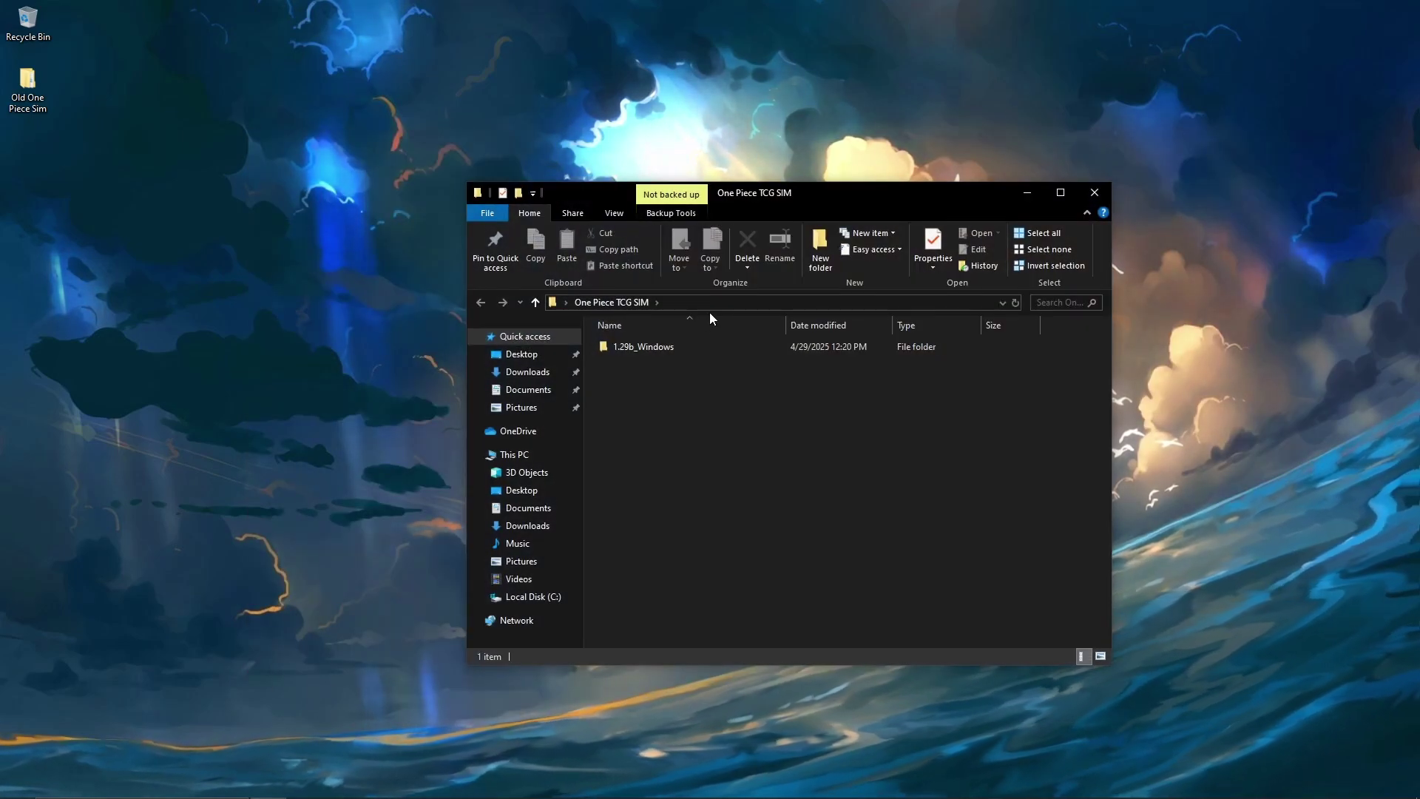
double_click(701, 348)
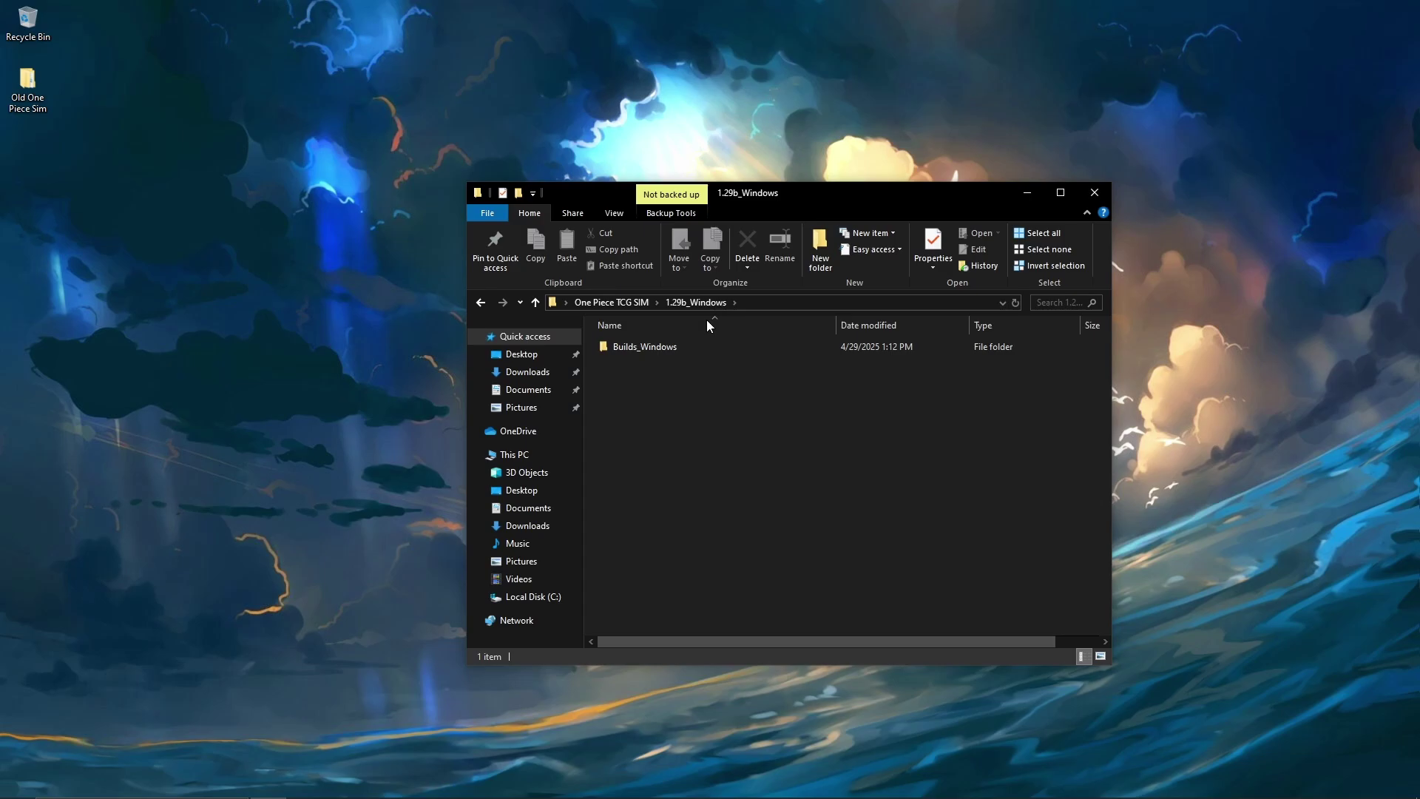
double_click(703, 348)
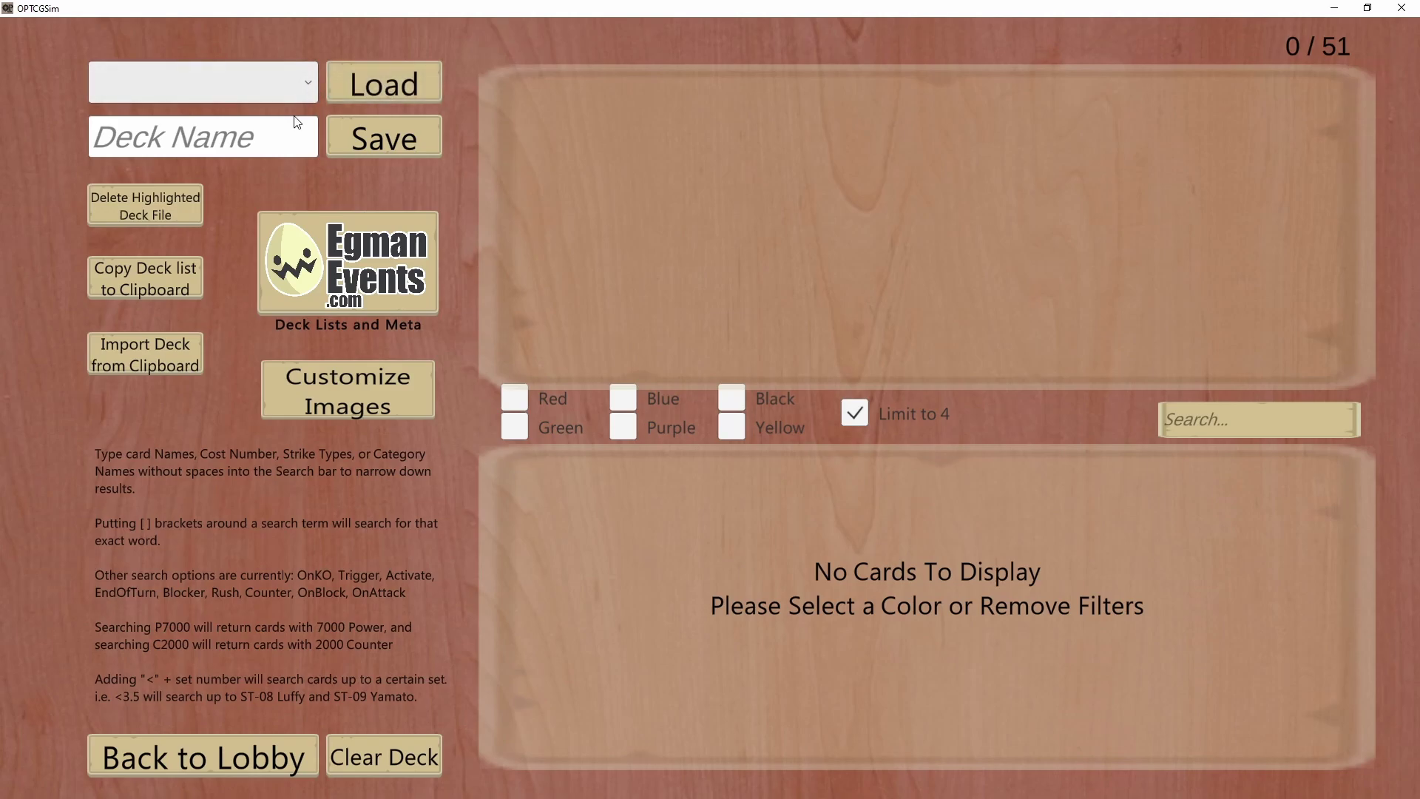
Preview the deck editor's cards by toggling the Black, Yellow, Purple, Blue, Green and Red filters, leaving all colours cleared
click(291, 139)
click(726, 401)
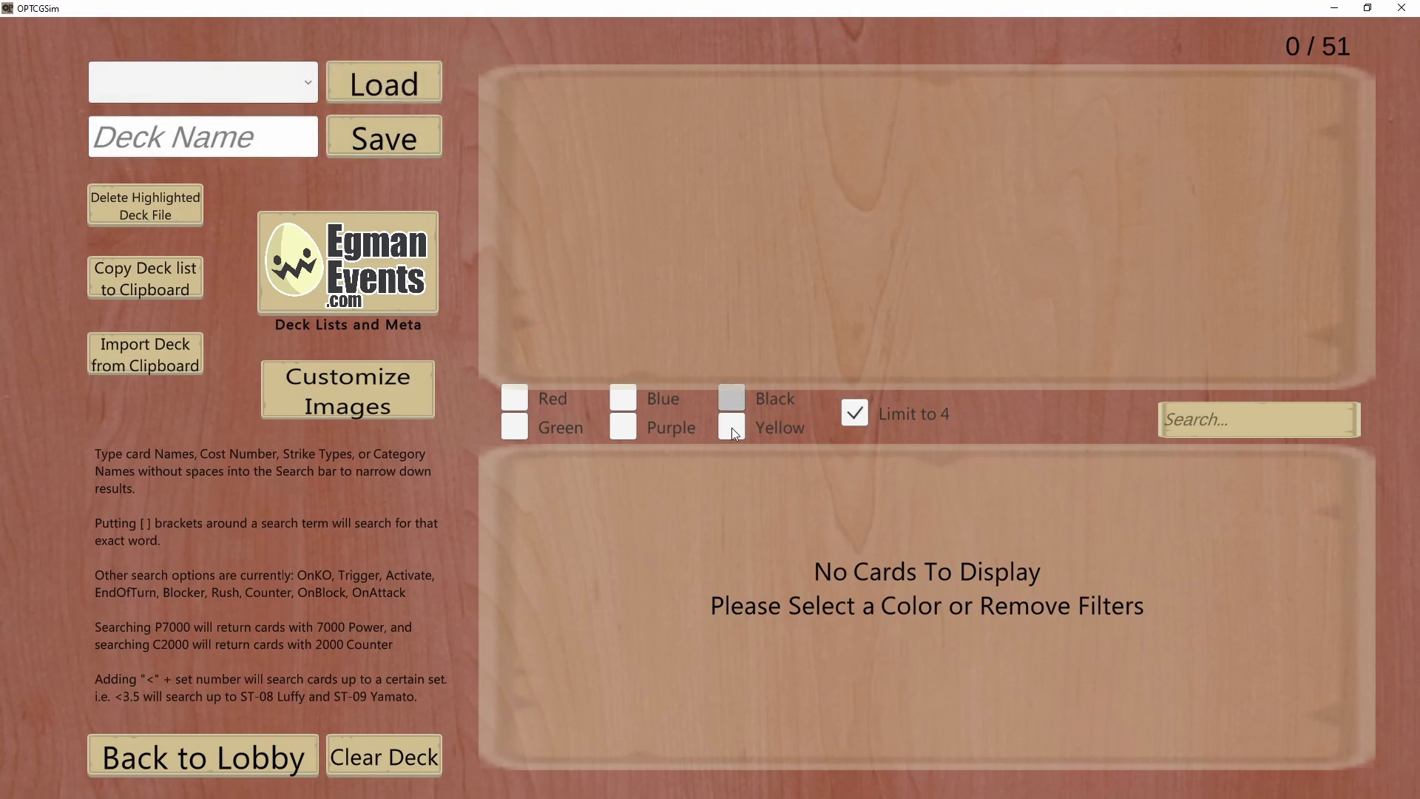
click(731, 427)
click(622, 425)
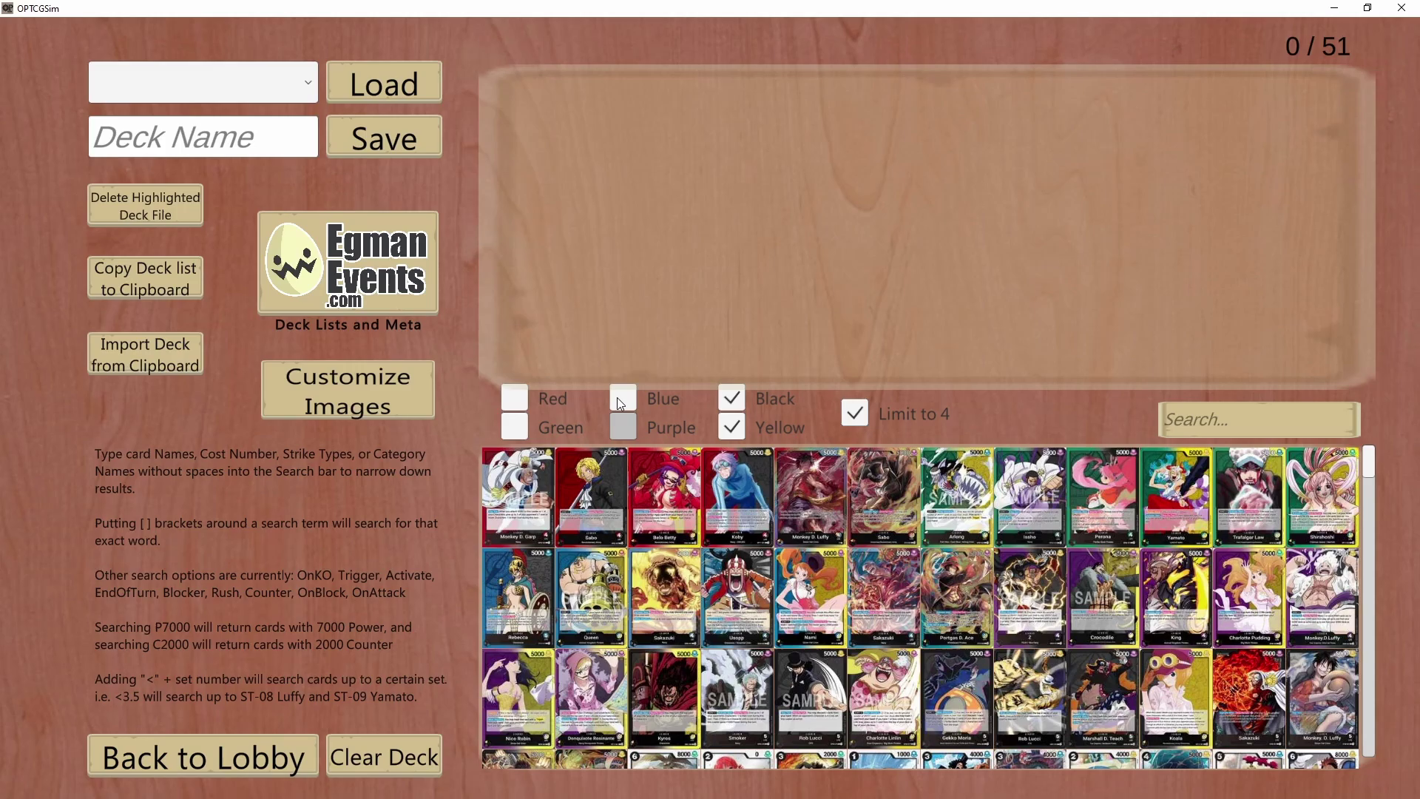
click(620, 397)
click(731, 399)
click(731, 426)
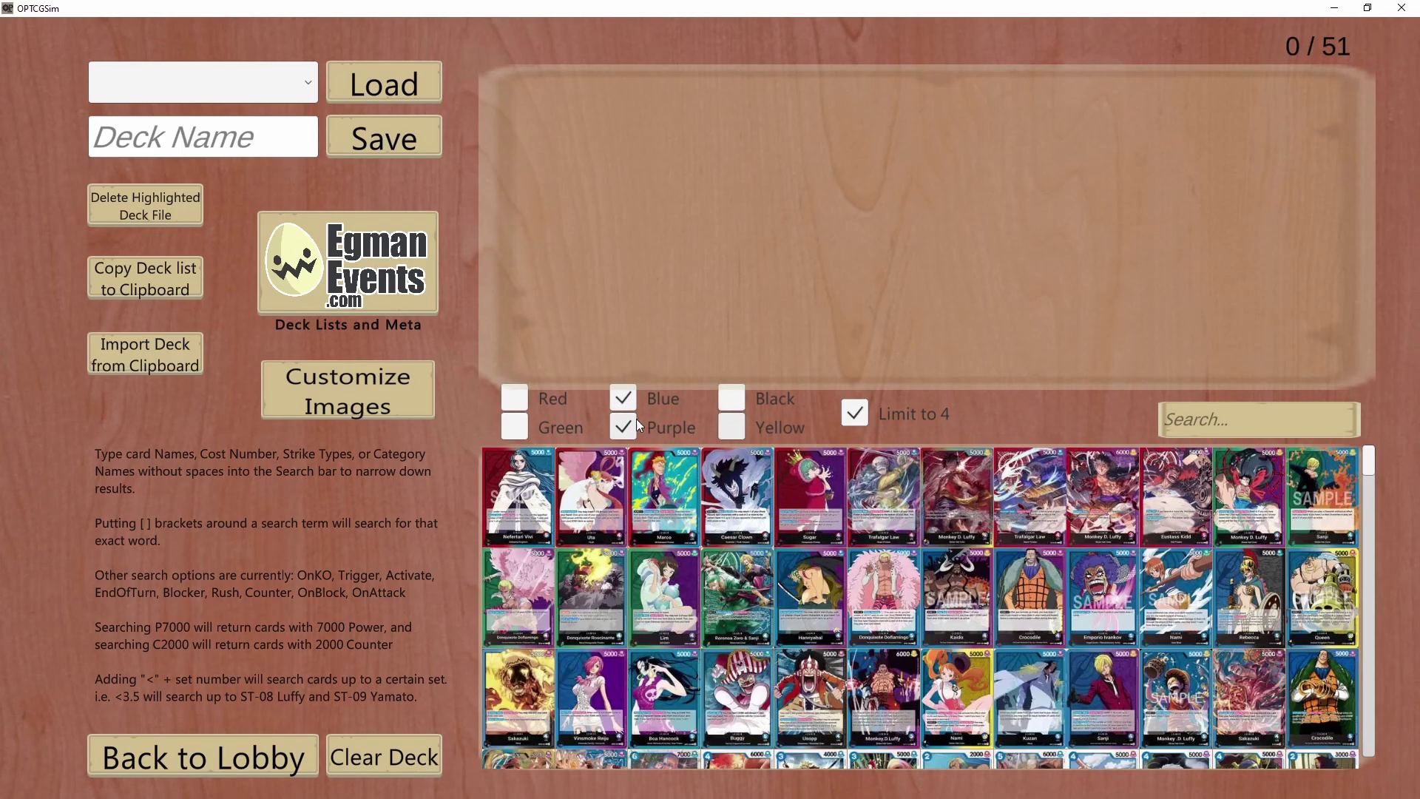
click(622, 399)
click(622, 426)
click(517, 425)
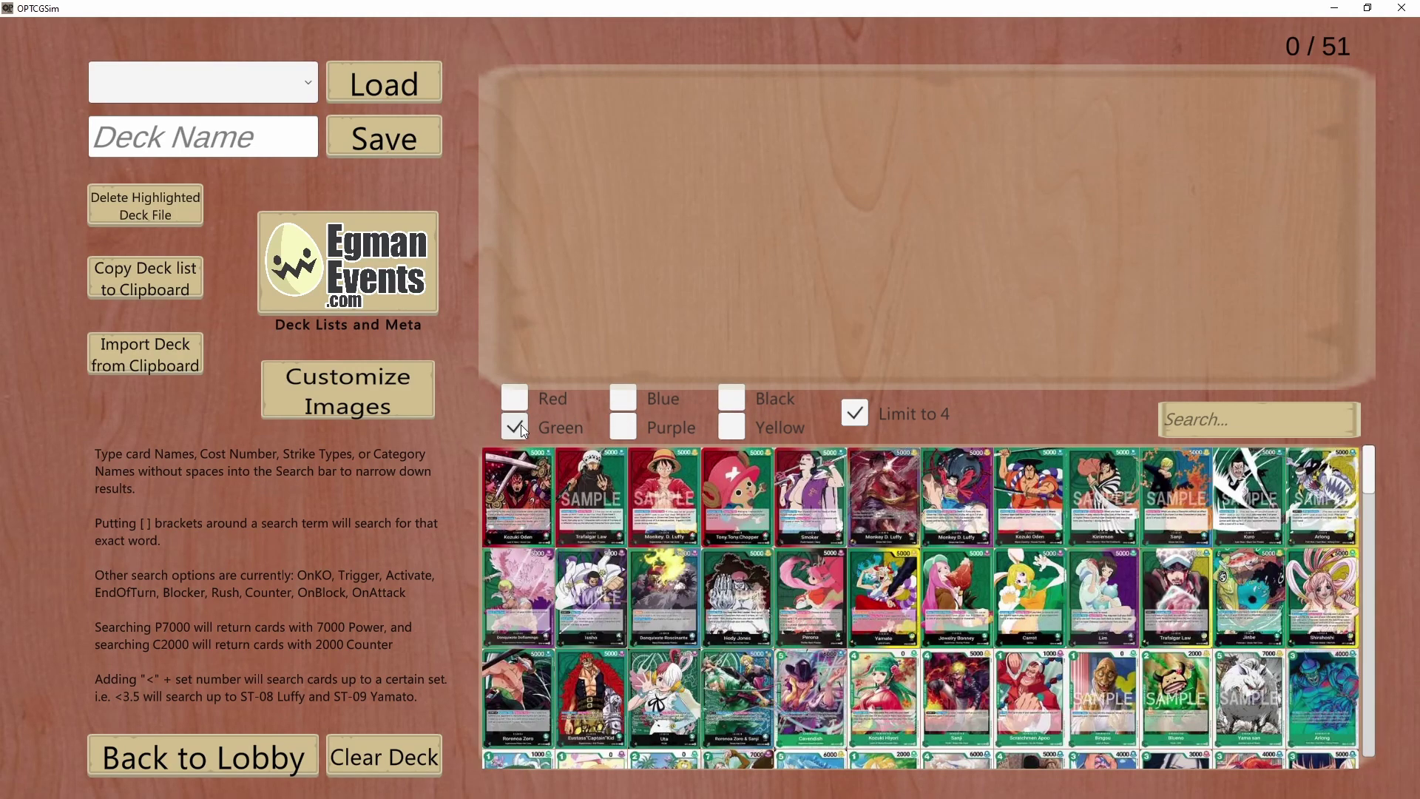
click(517, 426)
click(516, 401)
click(516, 401)
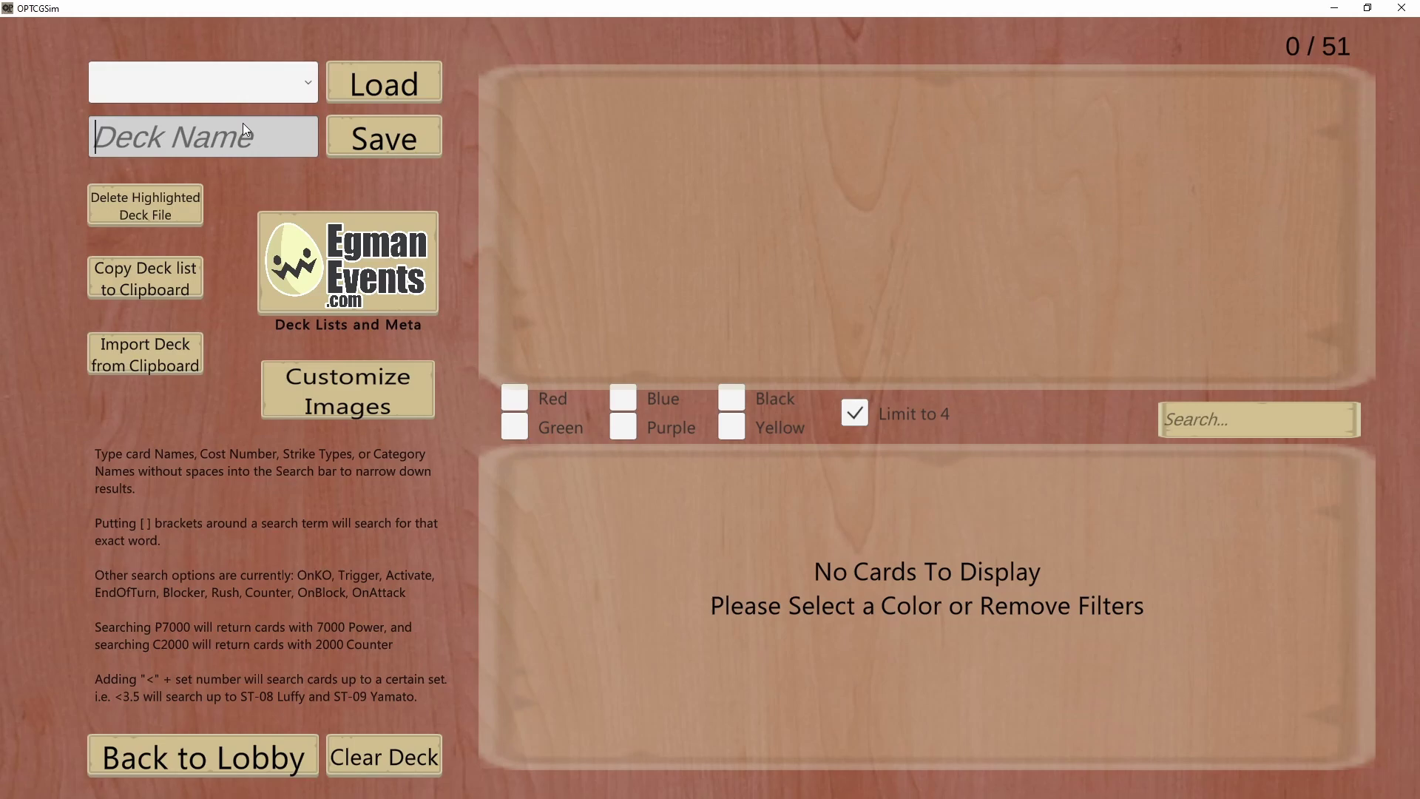
Check the deck editor's list of saved decks, and return to the lobby
click(291, 83)
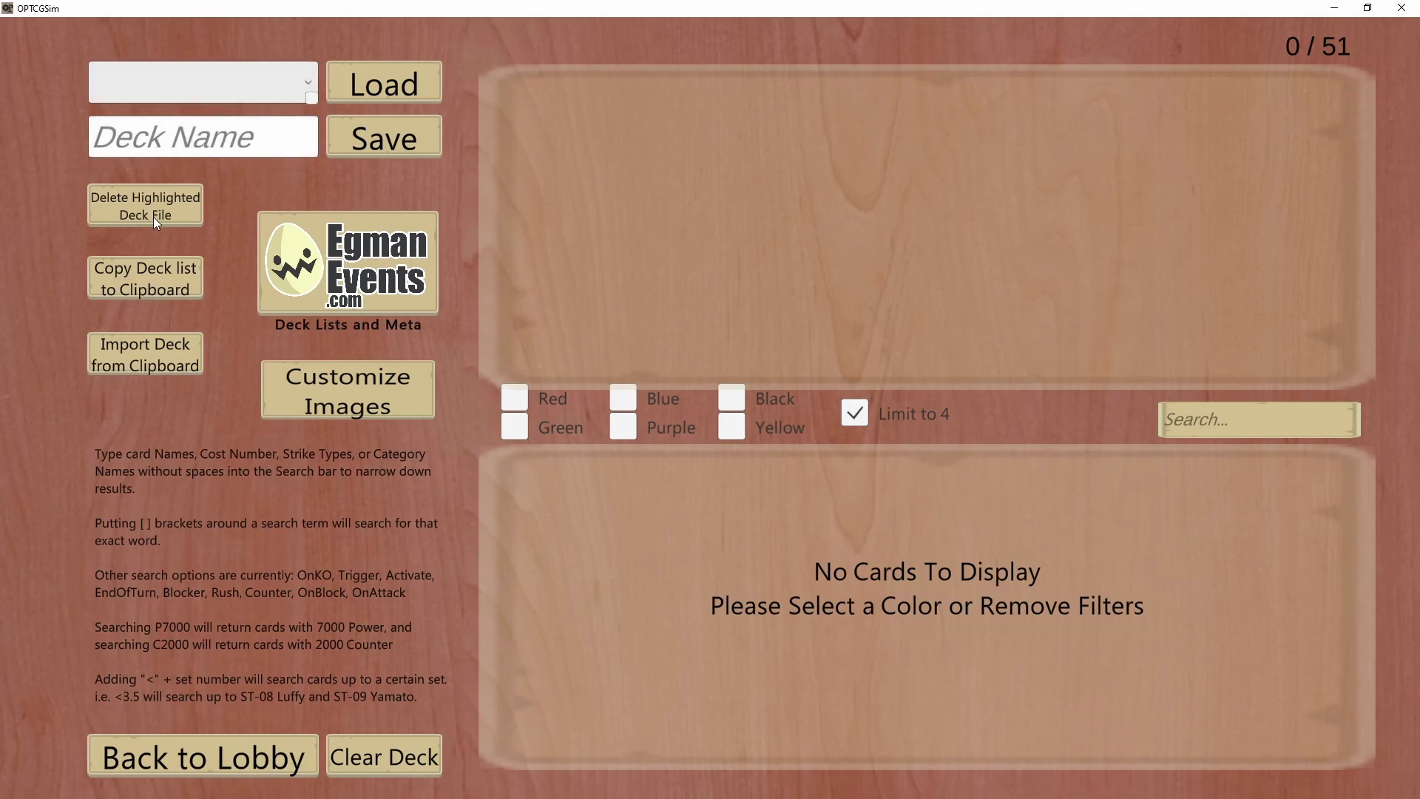
click(250, 760)
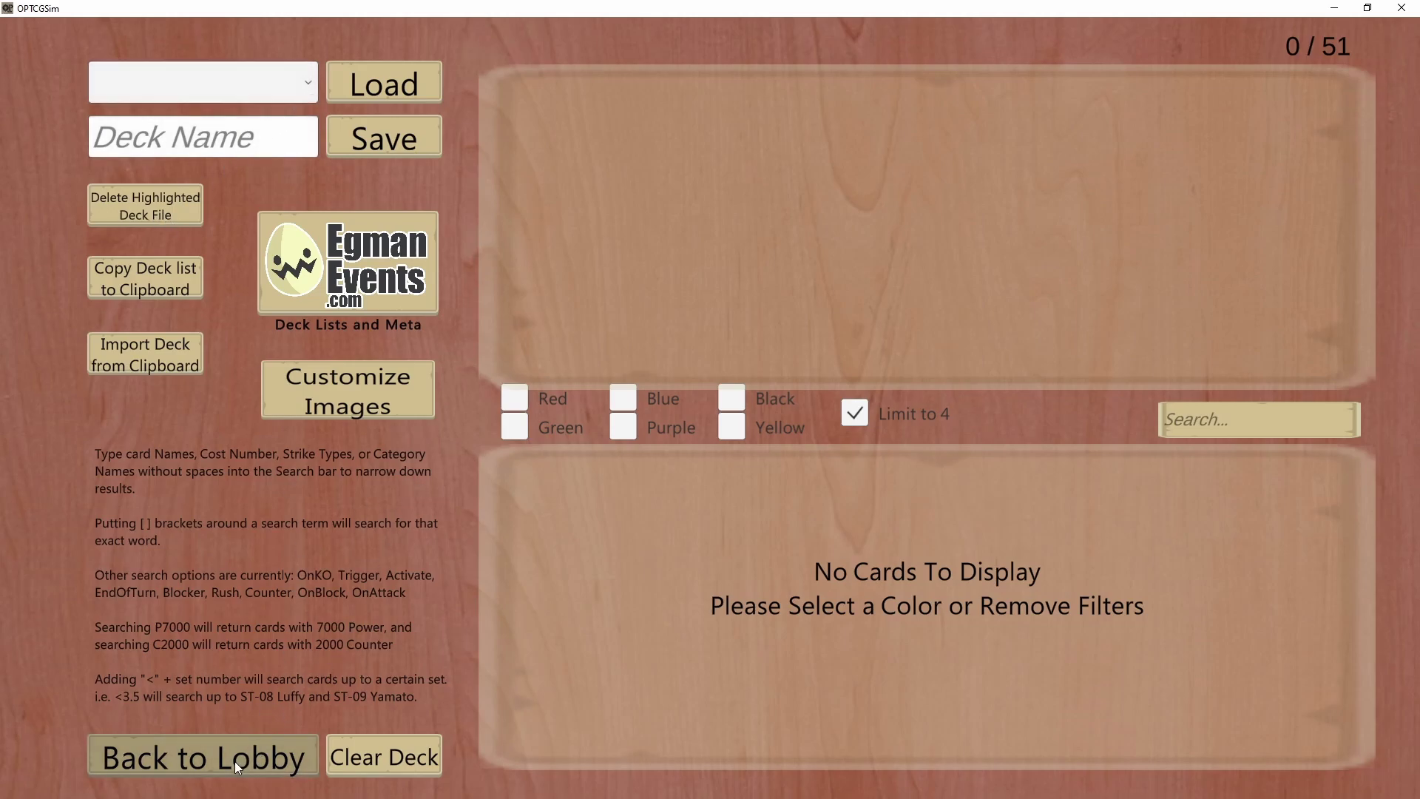
click(301, 751)
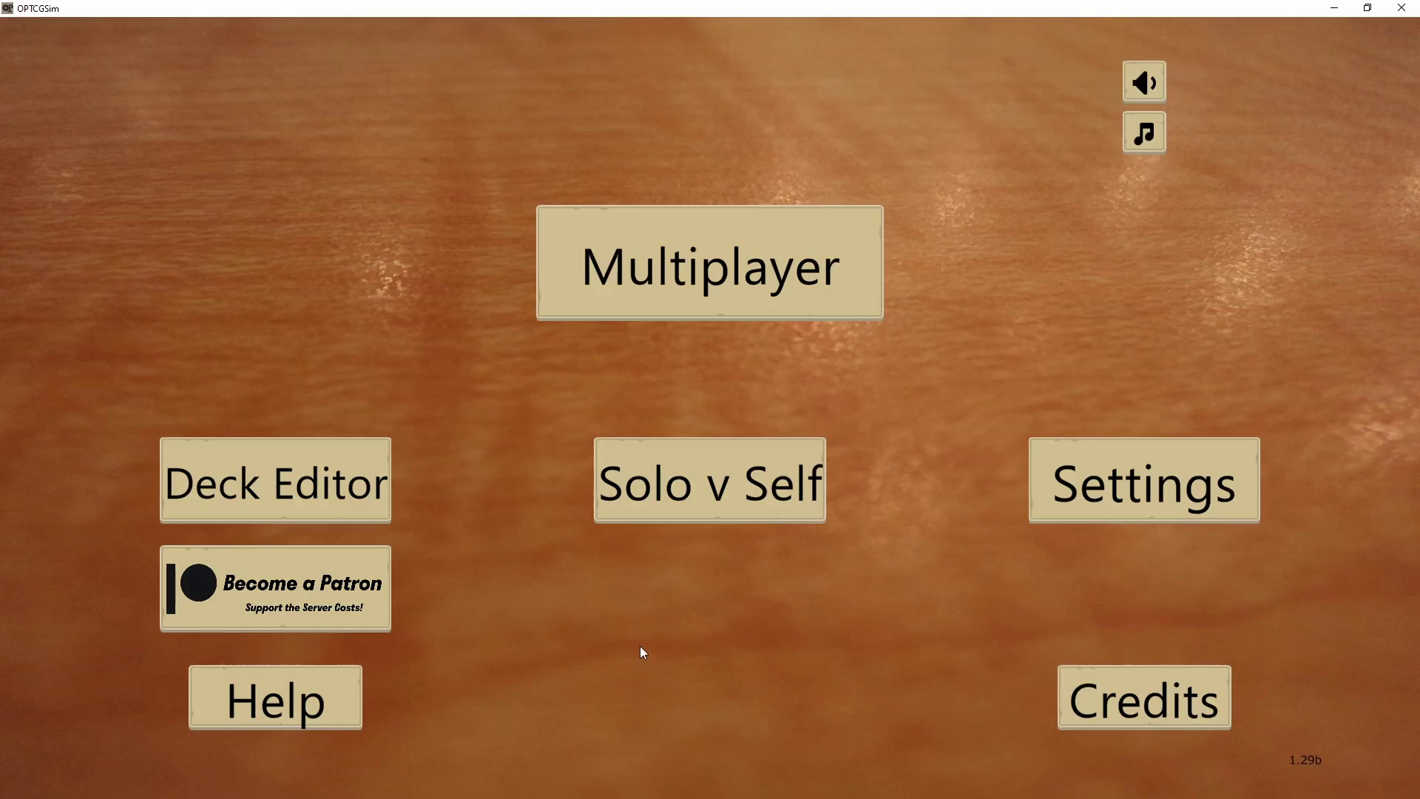
View the multiplayer format options, go back, and check the P1 Deck choices in Solo v Self
click(787, 275)
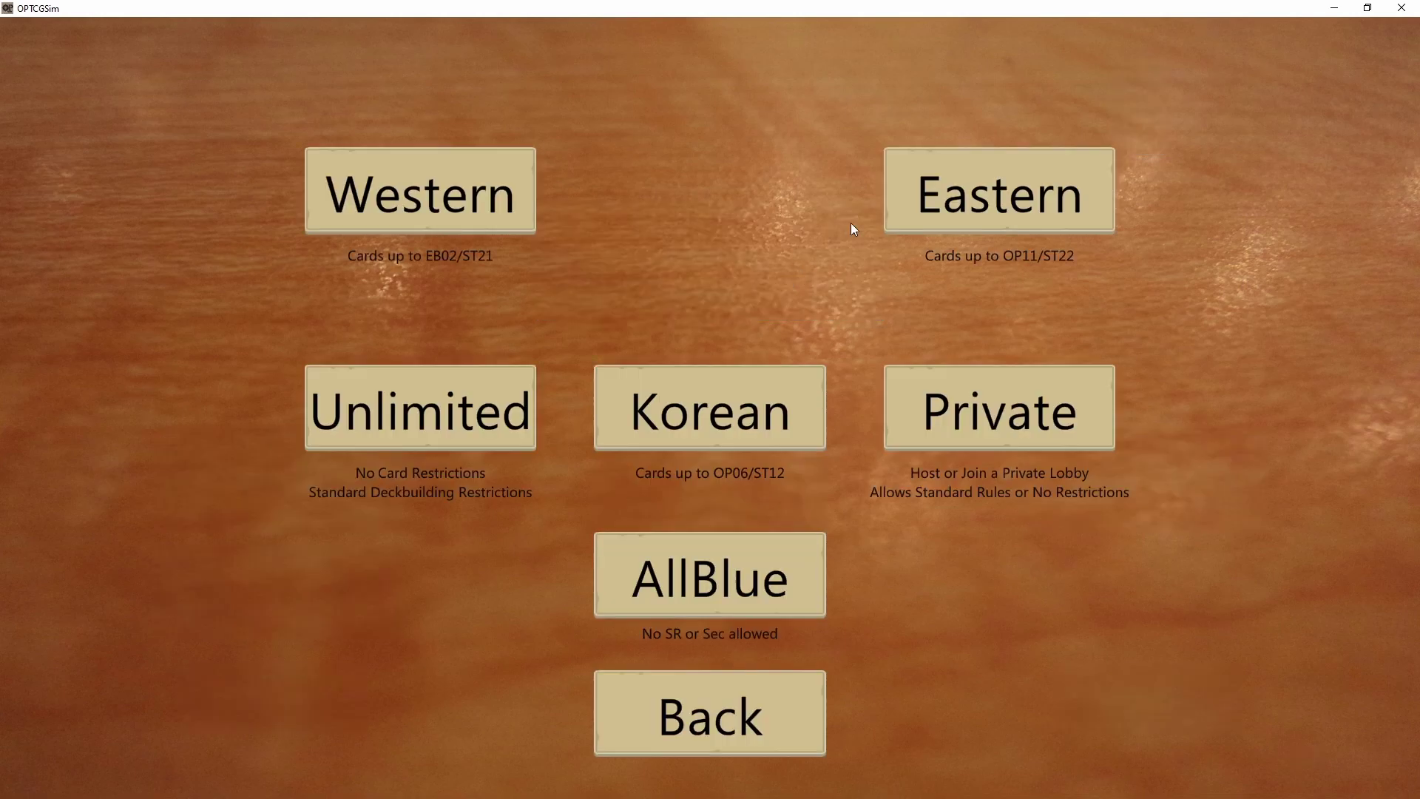
click(695, 729)
click(698, 495)
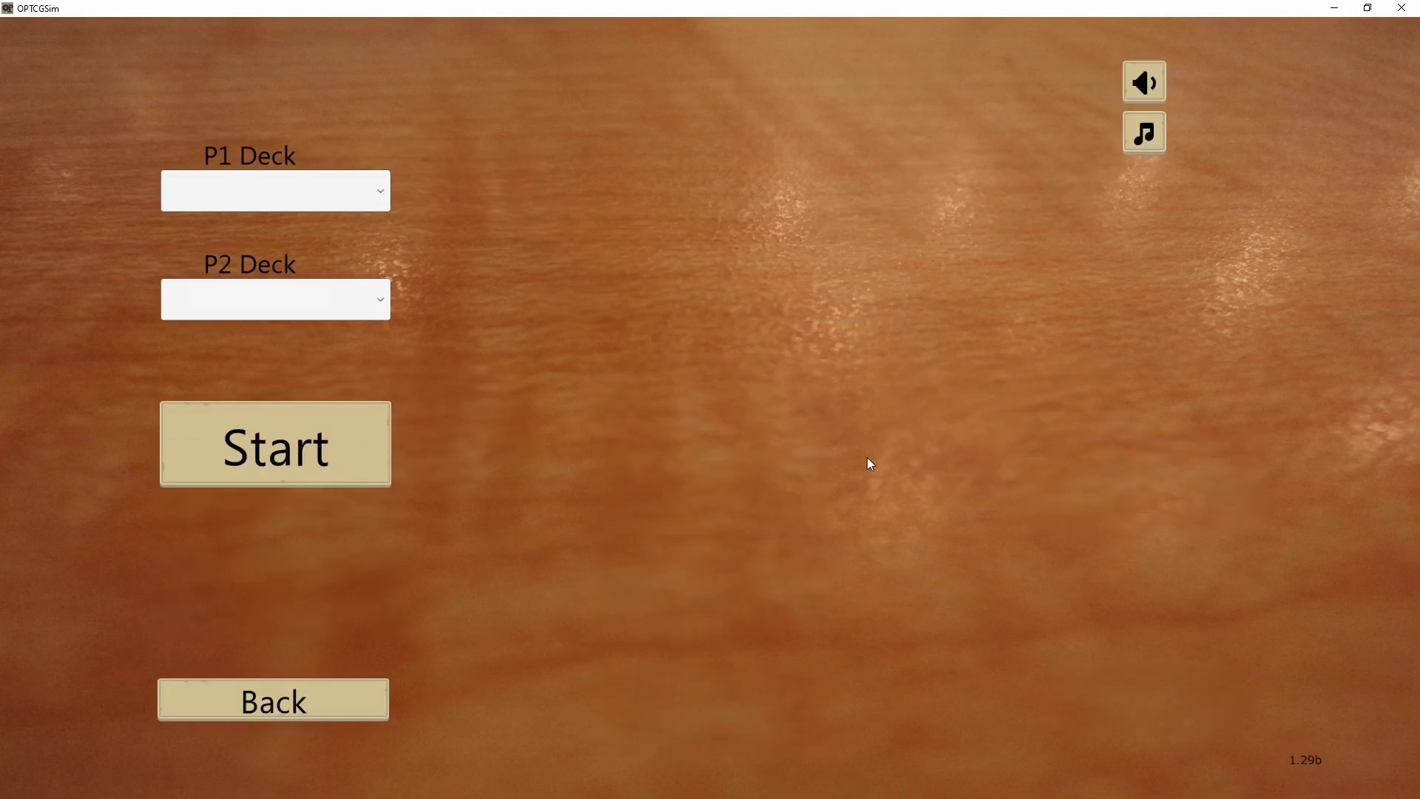
click(345, 202)
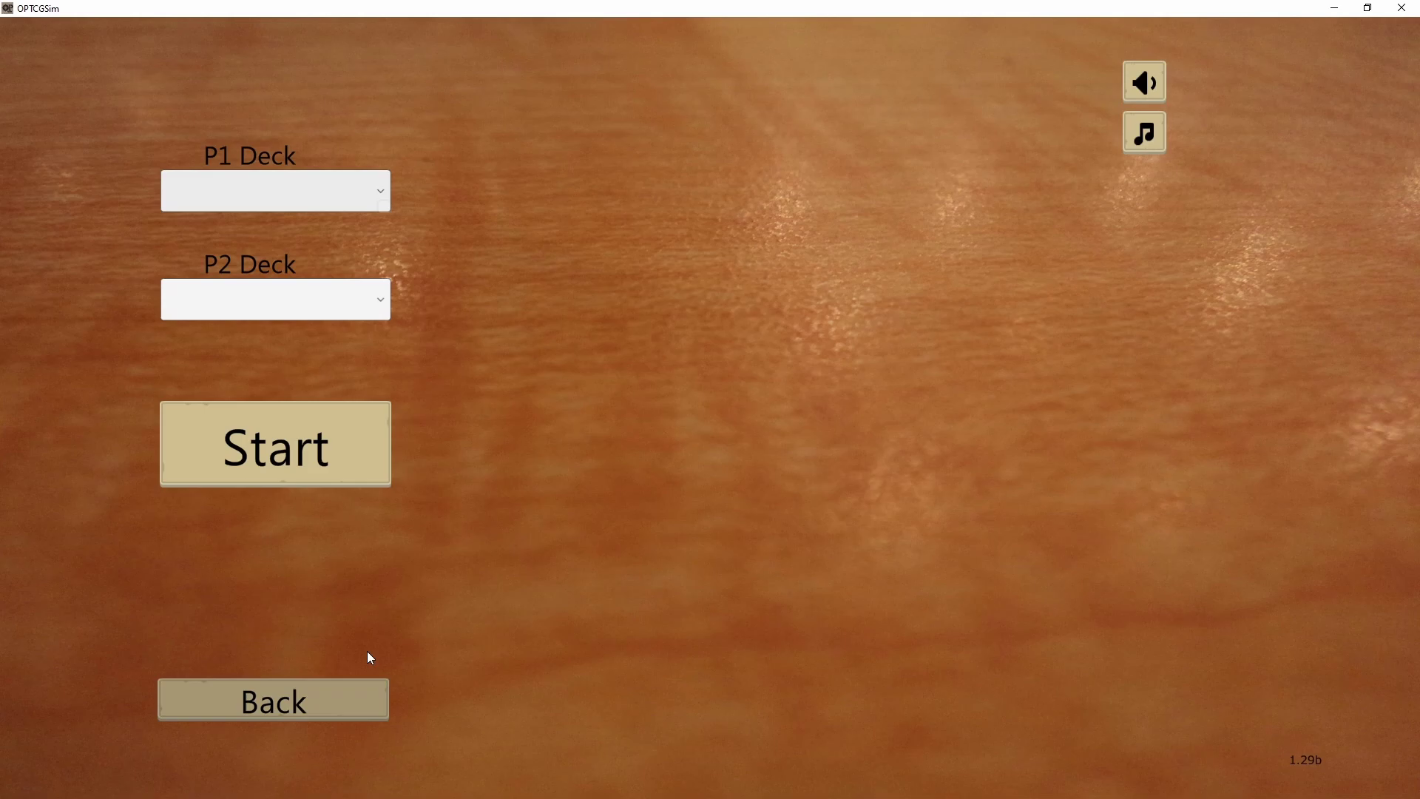
Return to the lobby, look through the options in Settings, and go back to the lobby
click(364, 700)
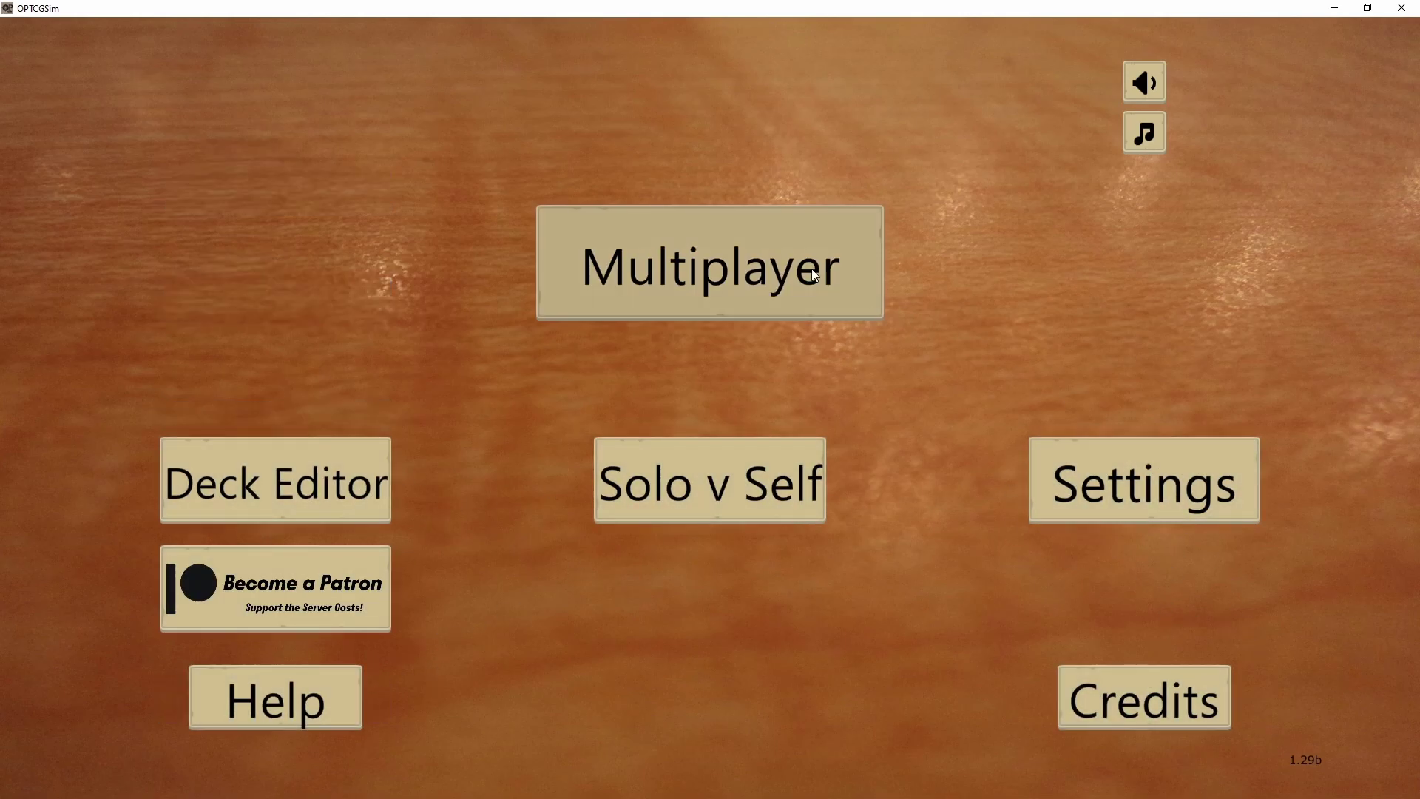
click(1127, 474)
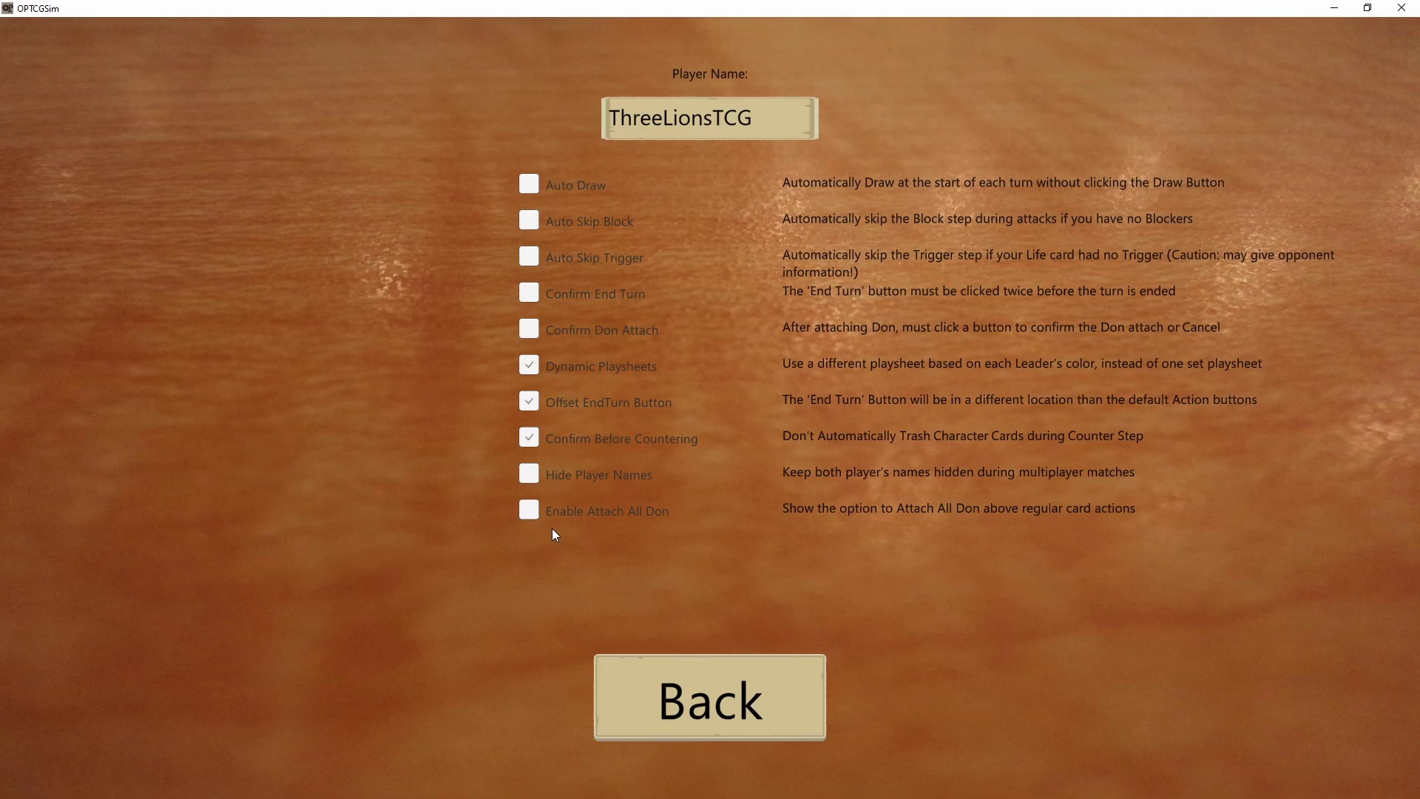
click(690, 680)
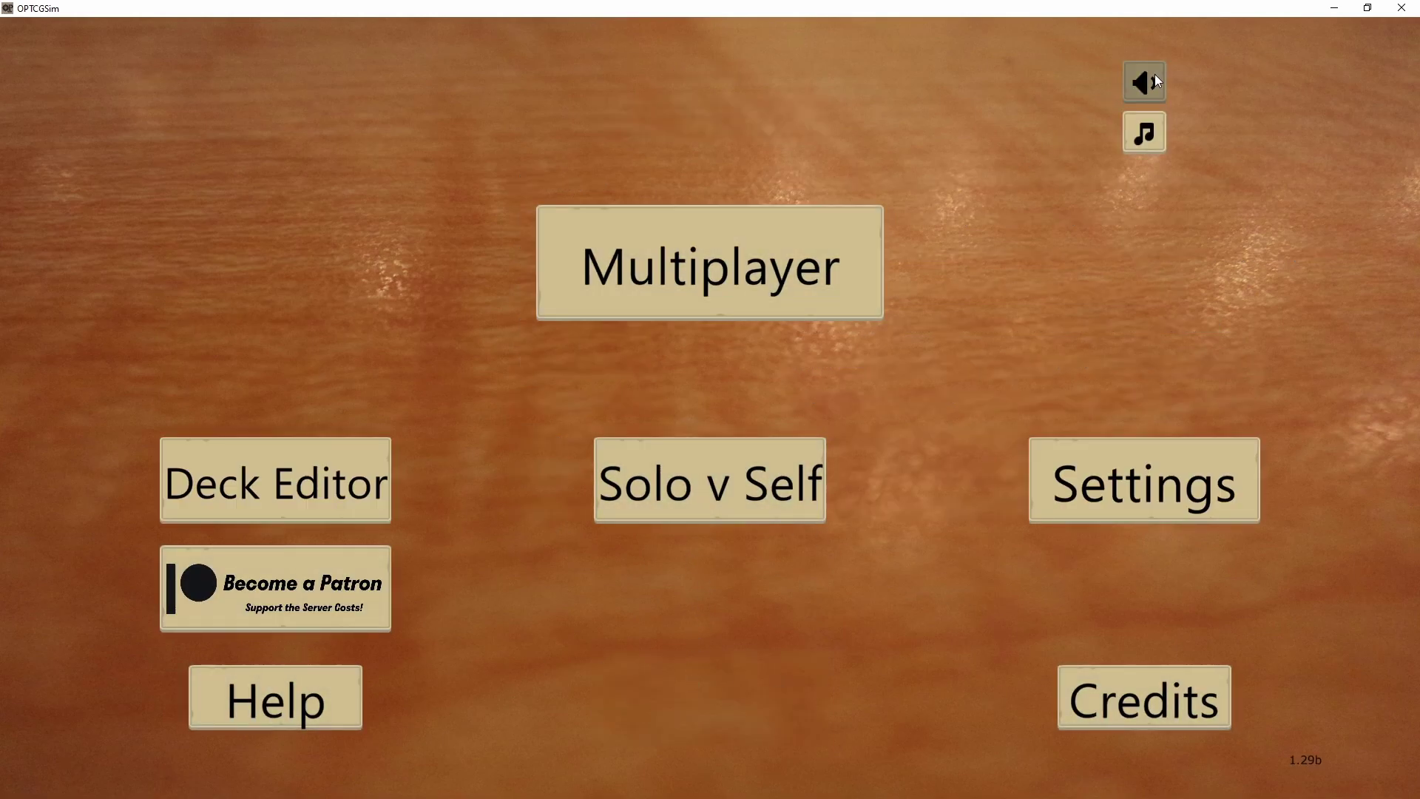
Close OPTCGSim and place the One Piece TCG SIM folder beside Old One Piece Sim on the desktop
click(1146, 123)
click(1399, 8)
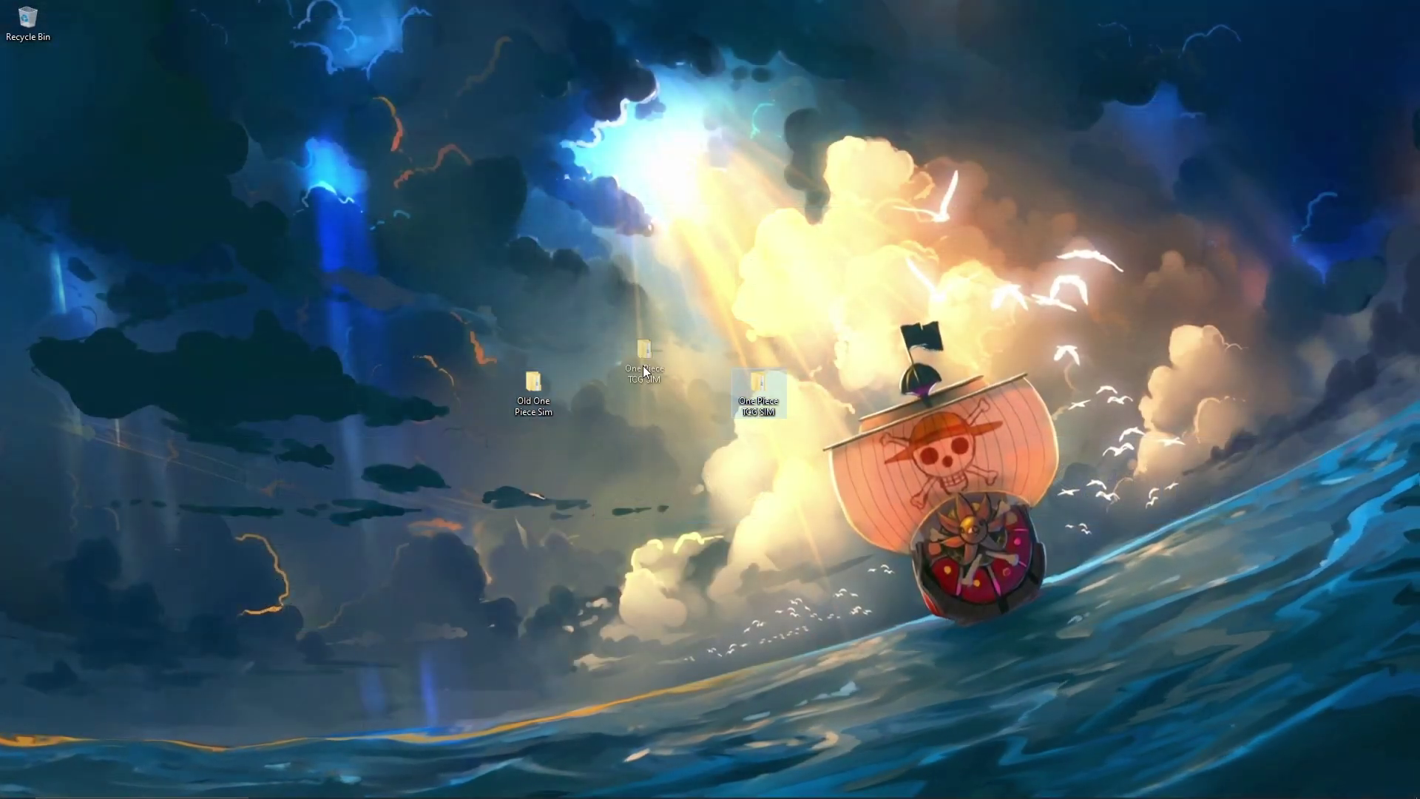
drag(644, 369, 669, 392)
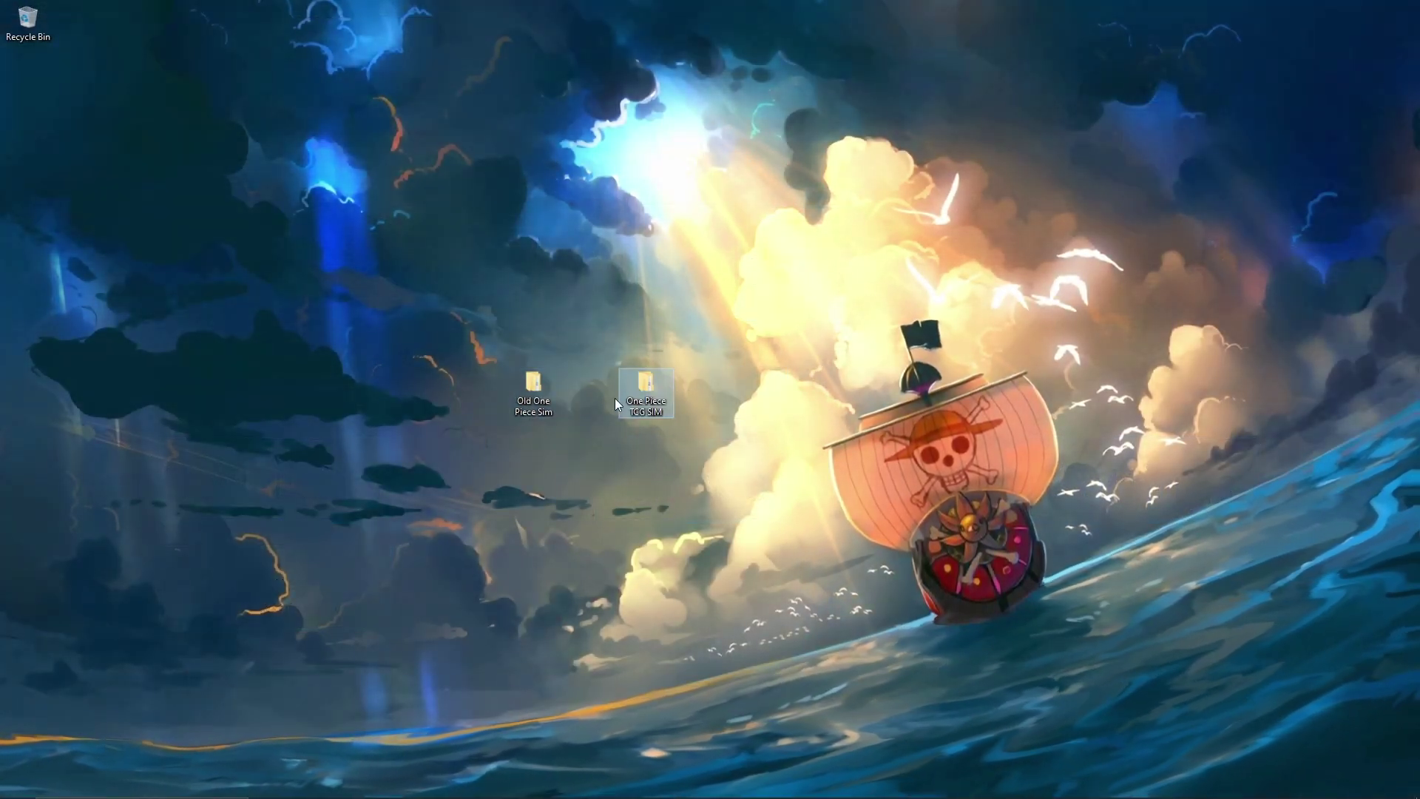
Try updating the old simulator by launching OPTCGSim from Old One Piece Sim's Builds_Windows, and close the PowerShell patcher and folder windows
double_click(533, 389)
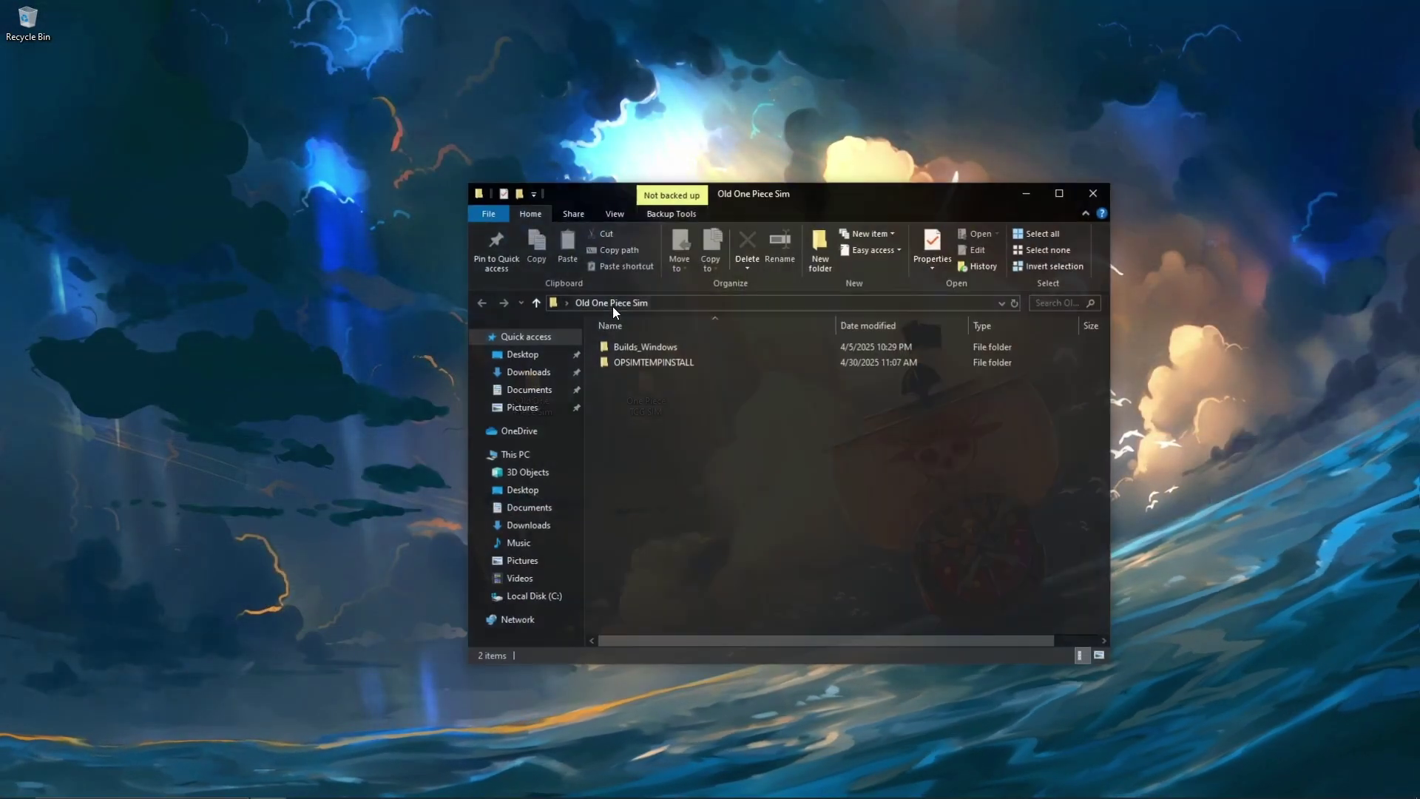
click(672, 349)
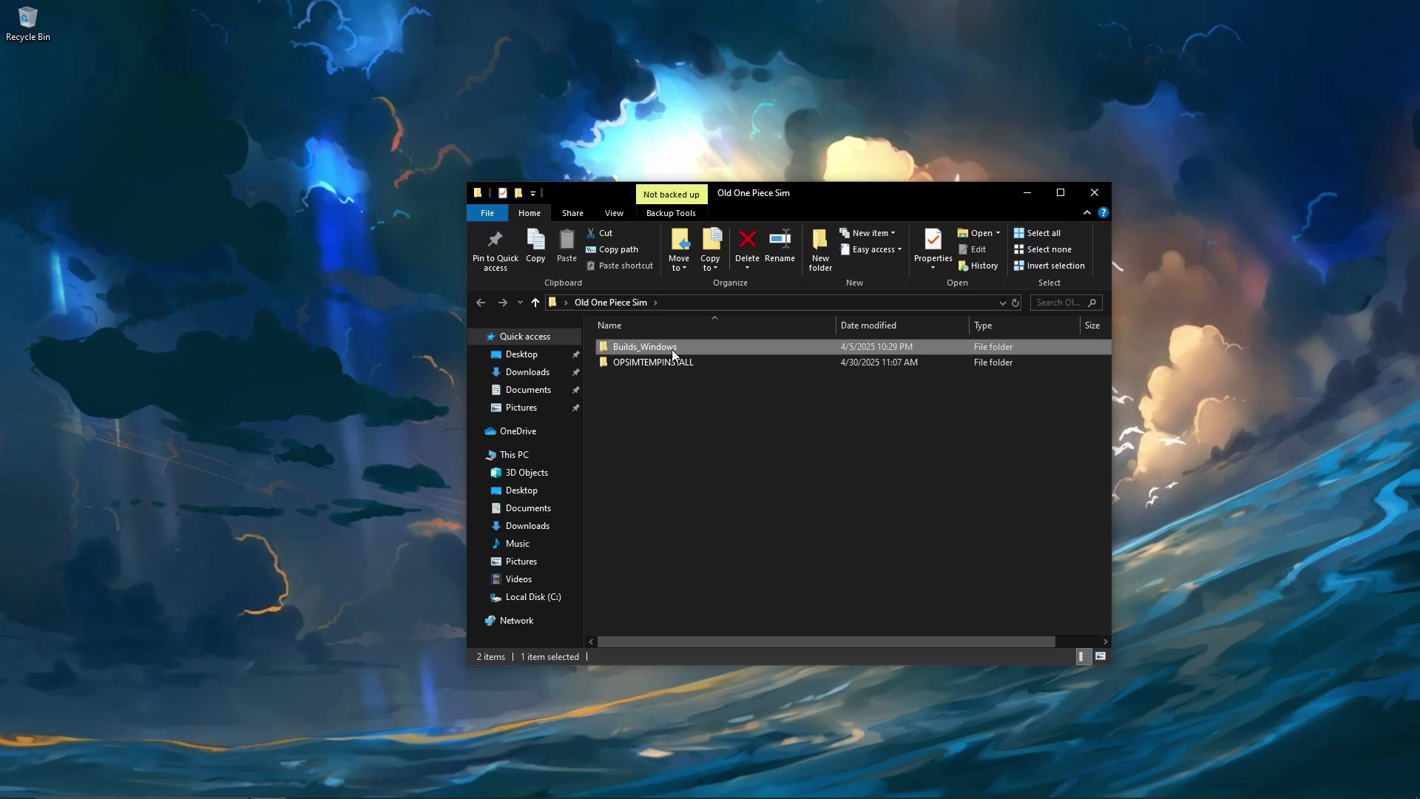
click(672, 349)
double_click(724, 346)
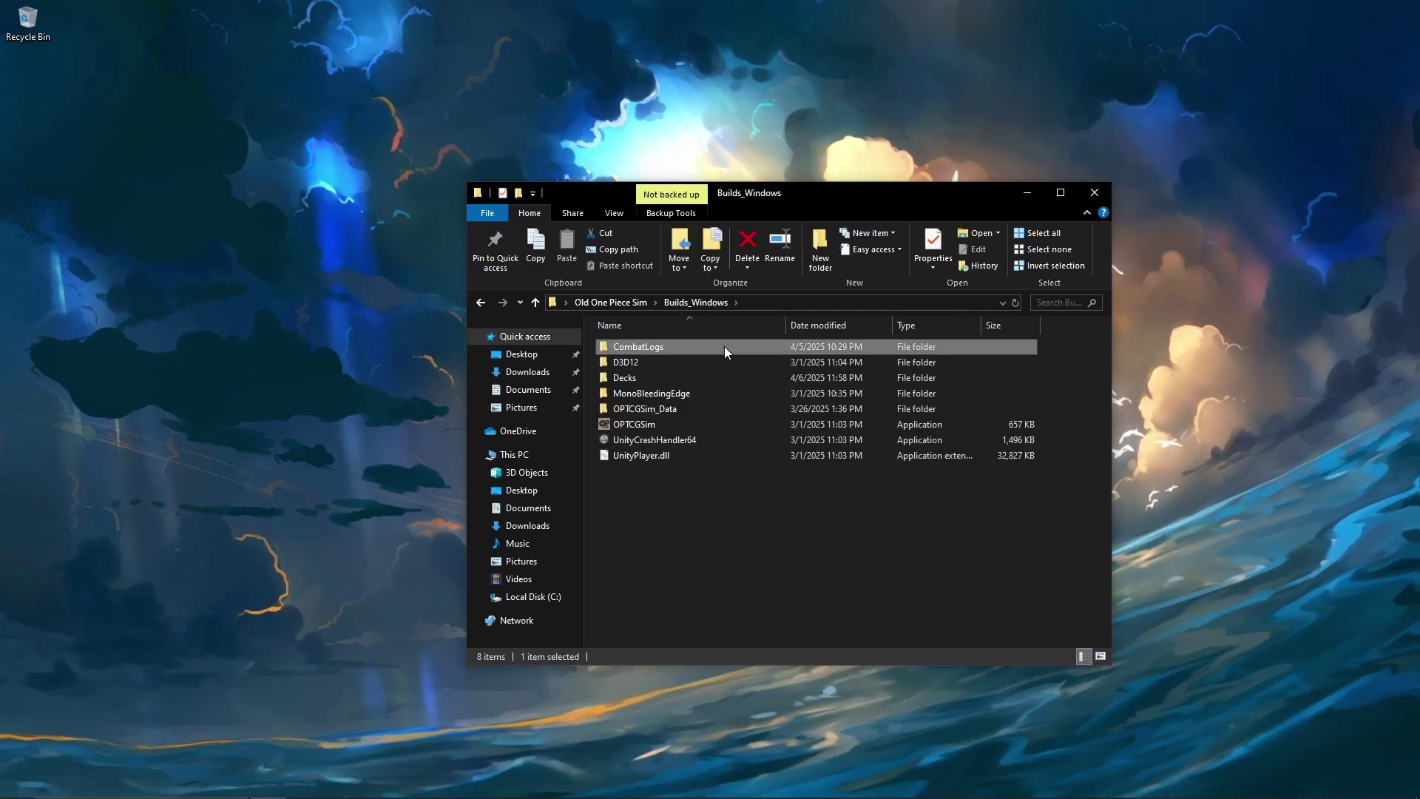
double_click(659, 424)
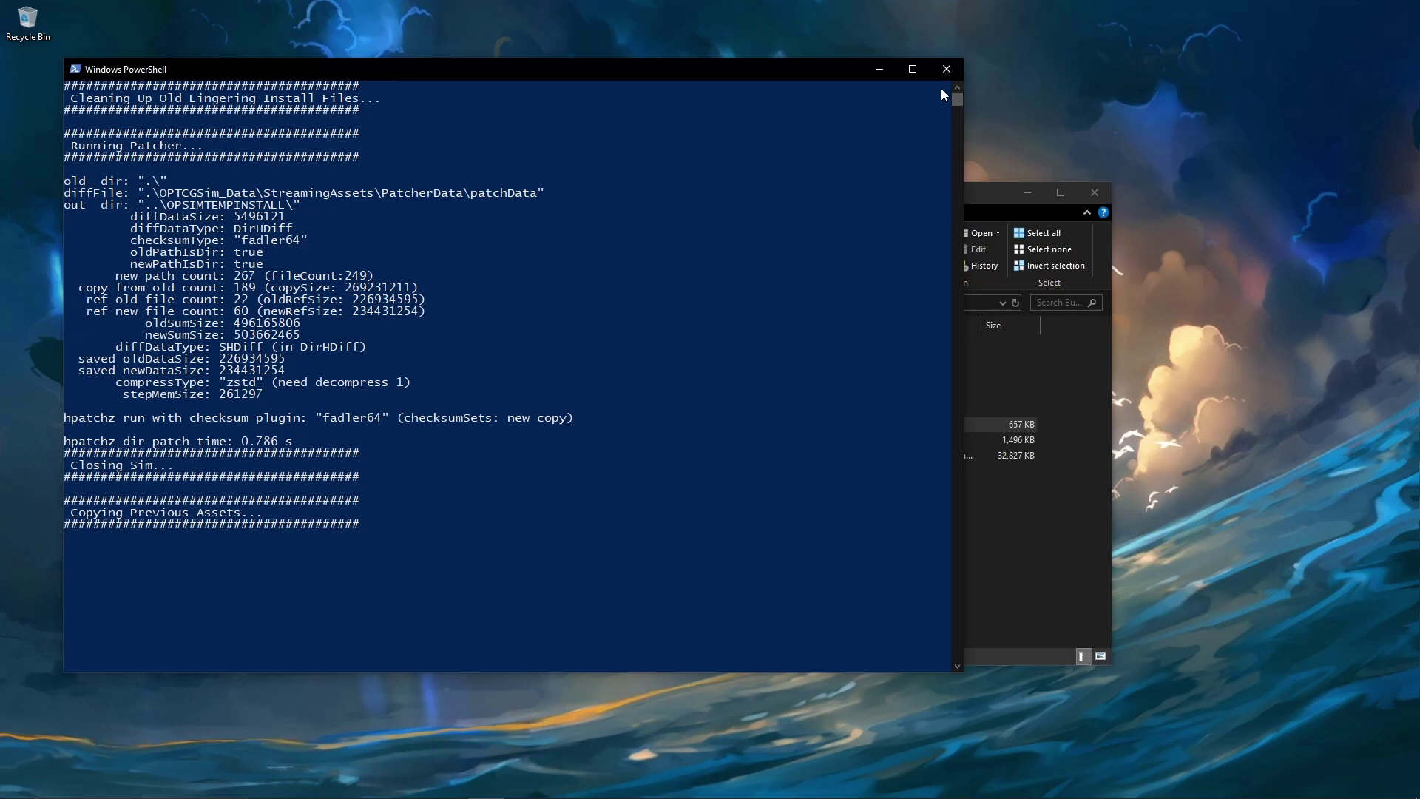
click(947, 70)
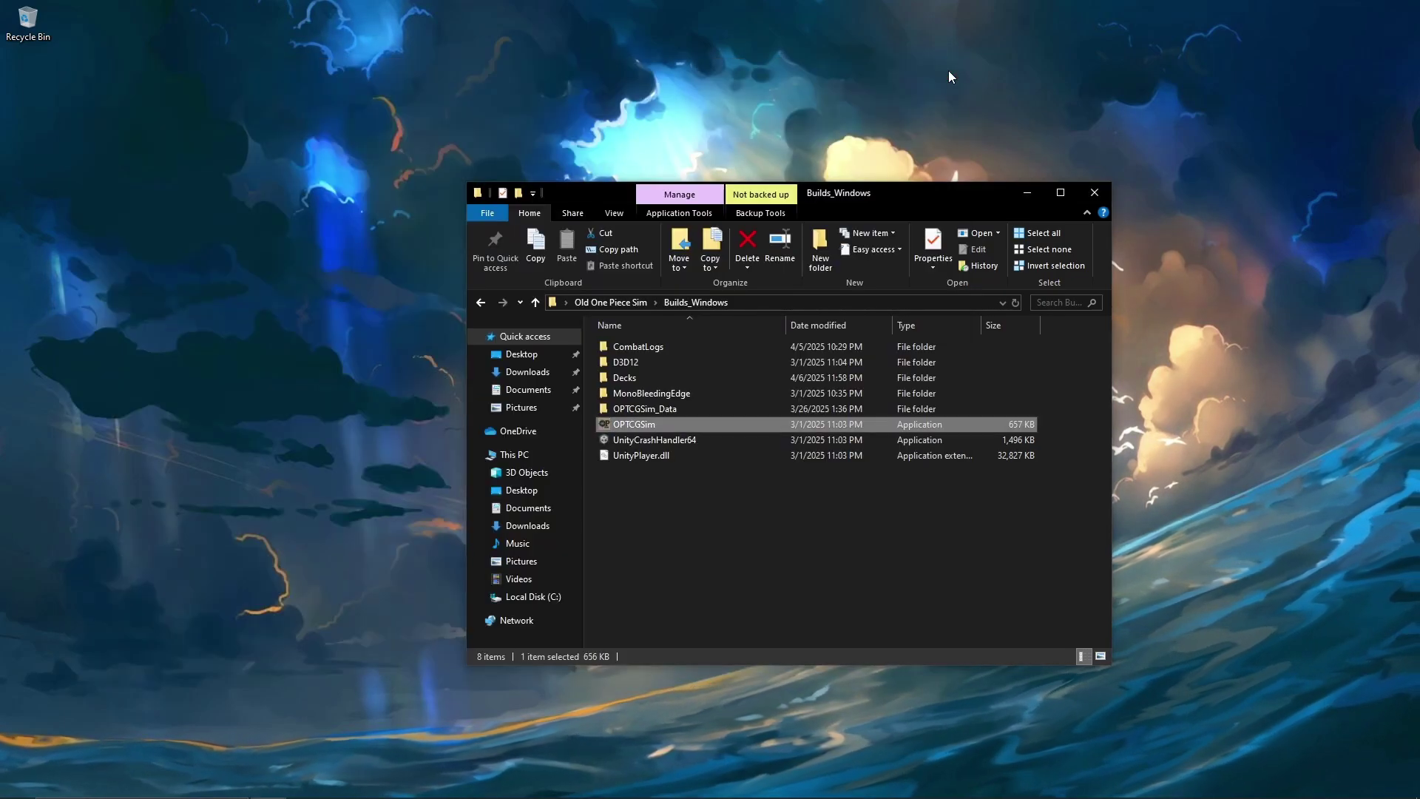
click(731, 601)
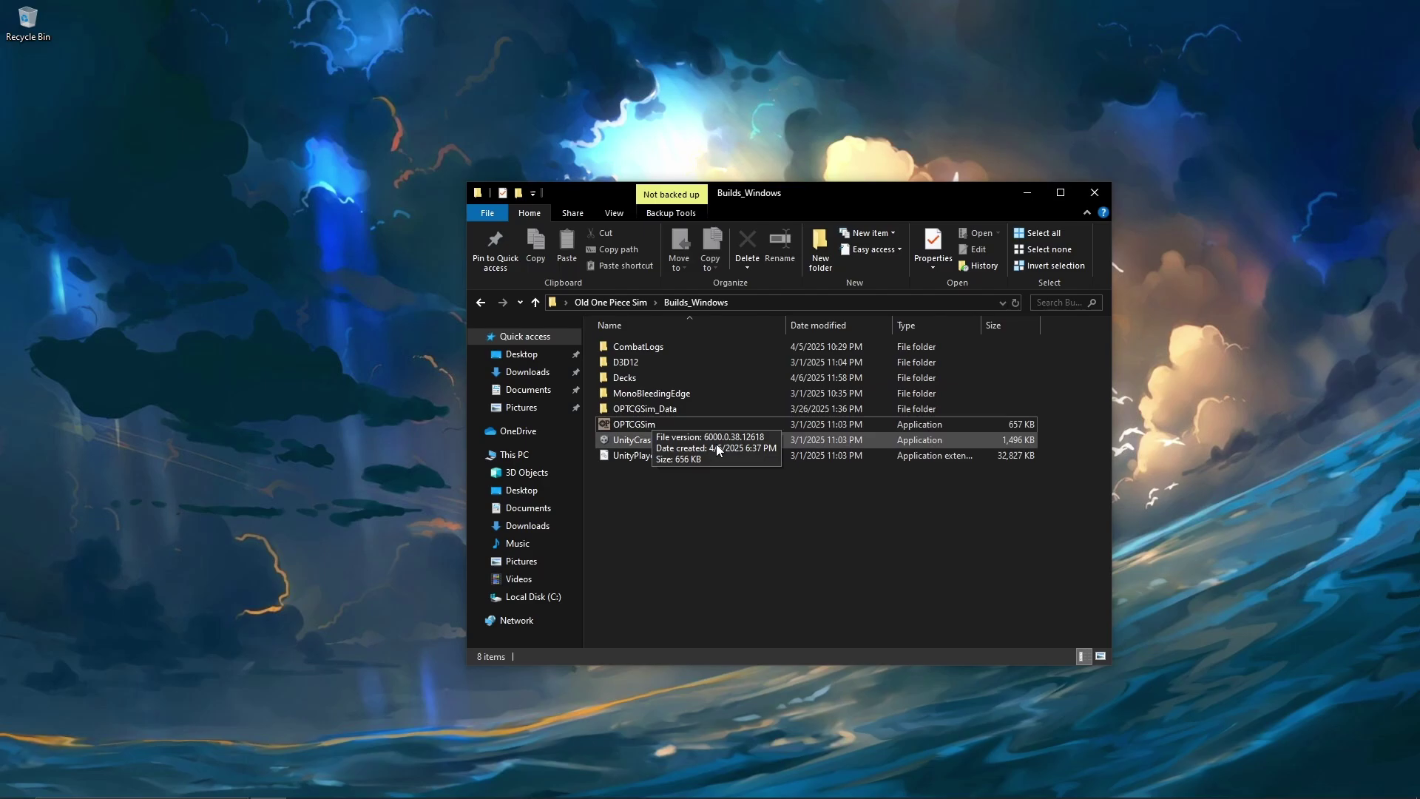
mouse_move(751, 194)
mouse_down()
mouse_move(427, 146)
mouse_move(806, 212)
mouse_move(762, 202)
mouse_up()
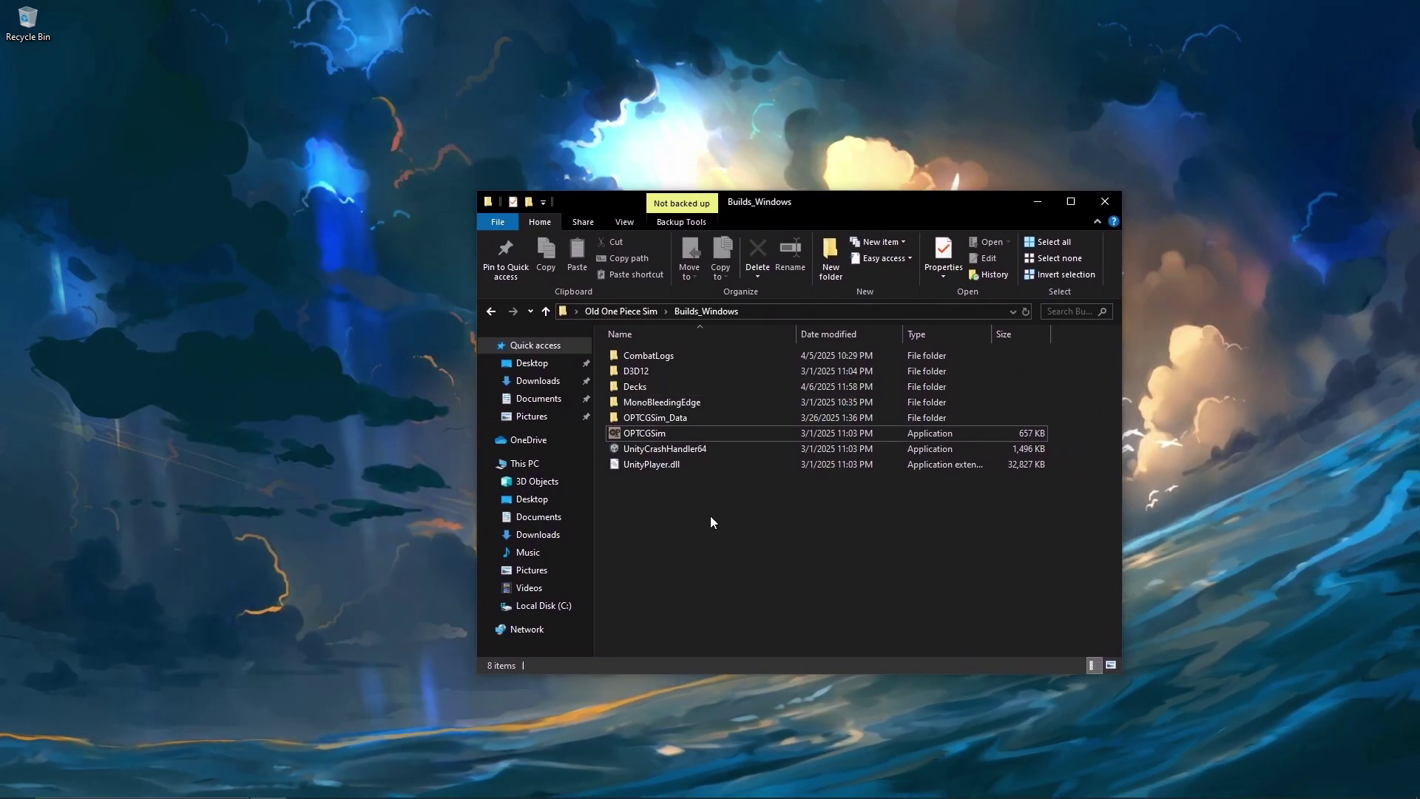
click(1103, 199)
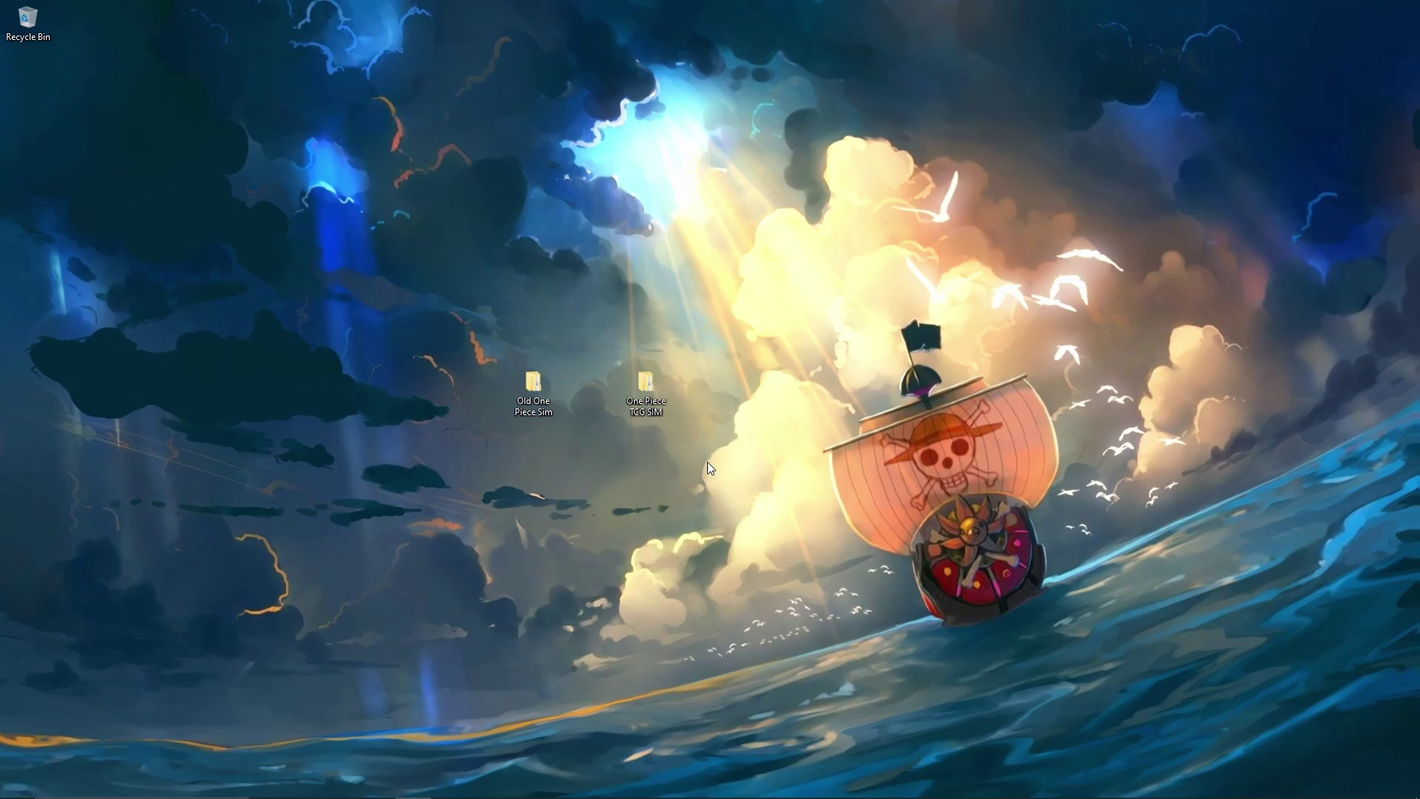
Open Builds_Windows inside One Piece TCG SIM's 1.29b_Windows folder, check its Decks subfolder, and return to Builds_Windows
double_click(640, 397)
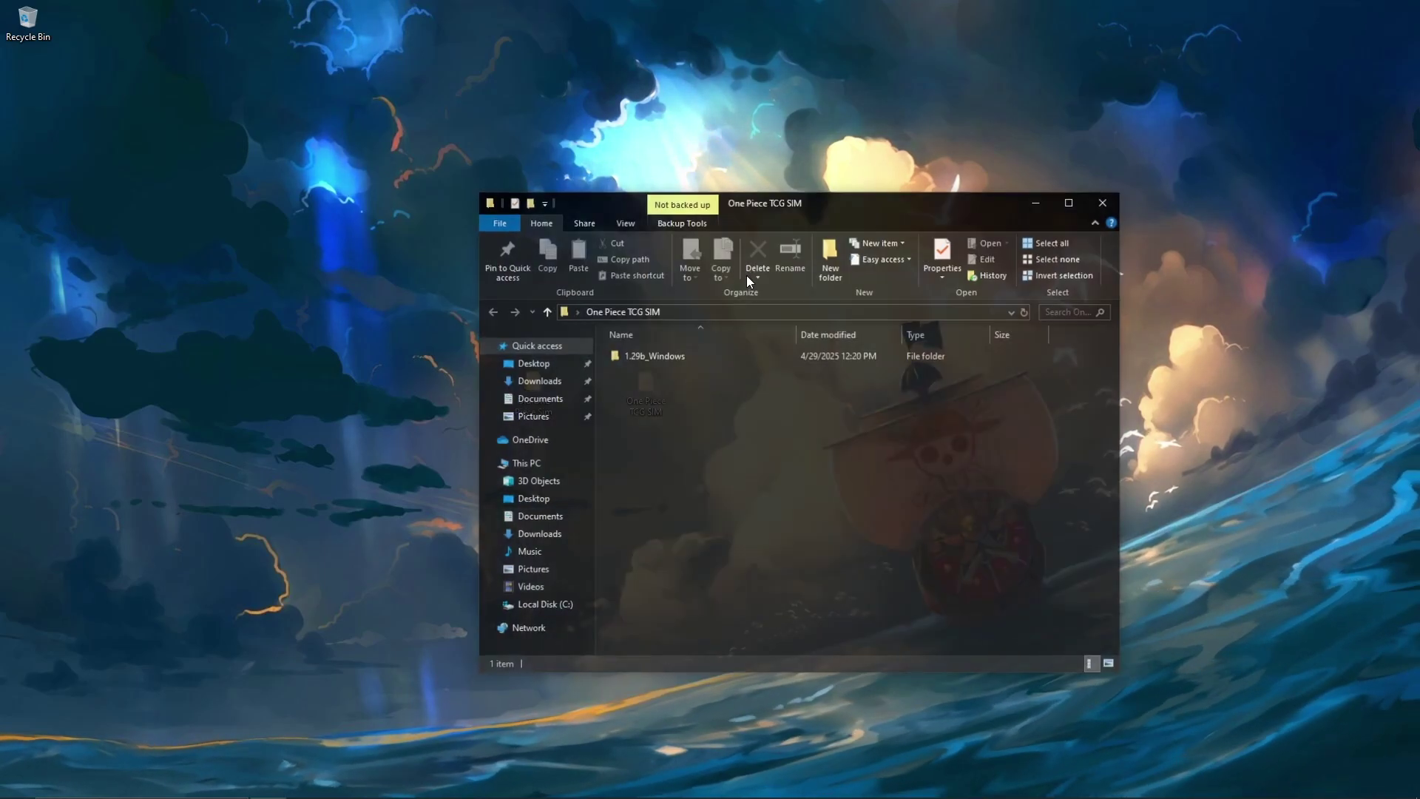
double_click(687, 353)
double_click(666, 355)
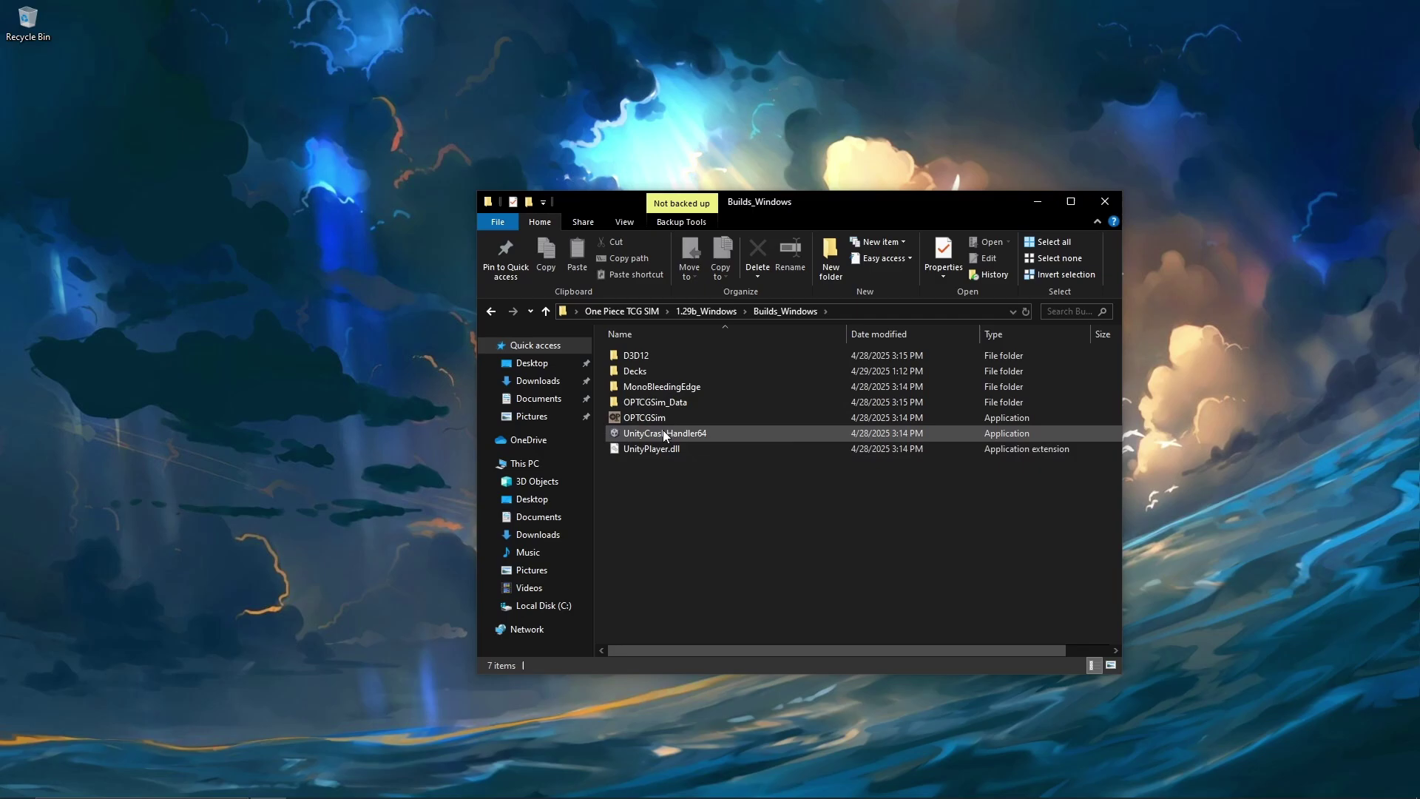
double_click(649, 368)
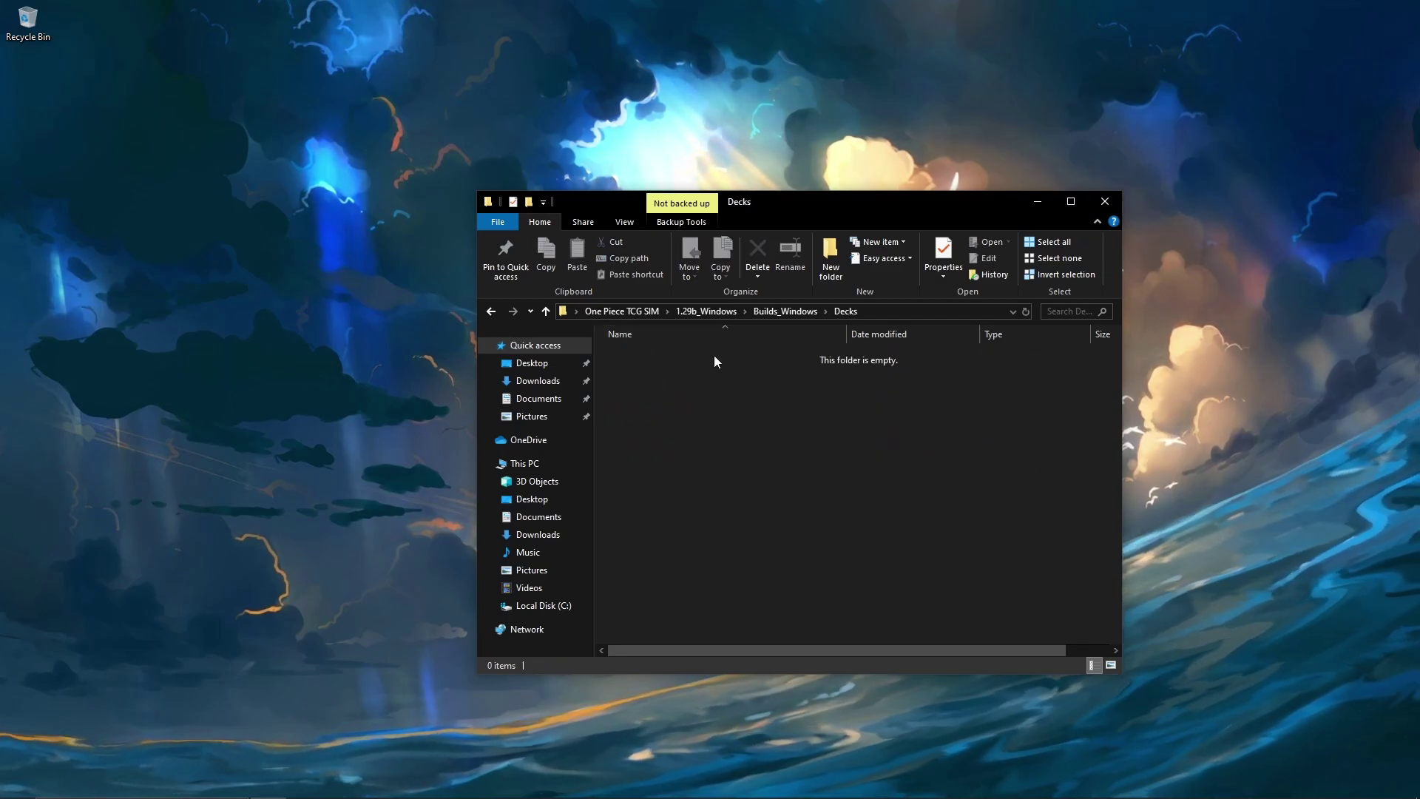
click(785, 311)
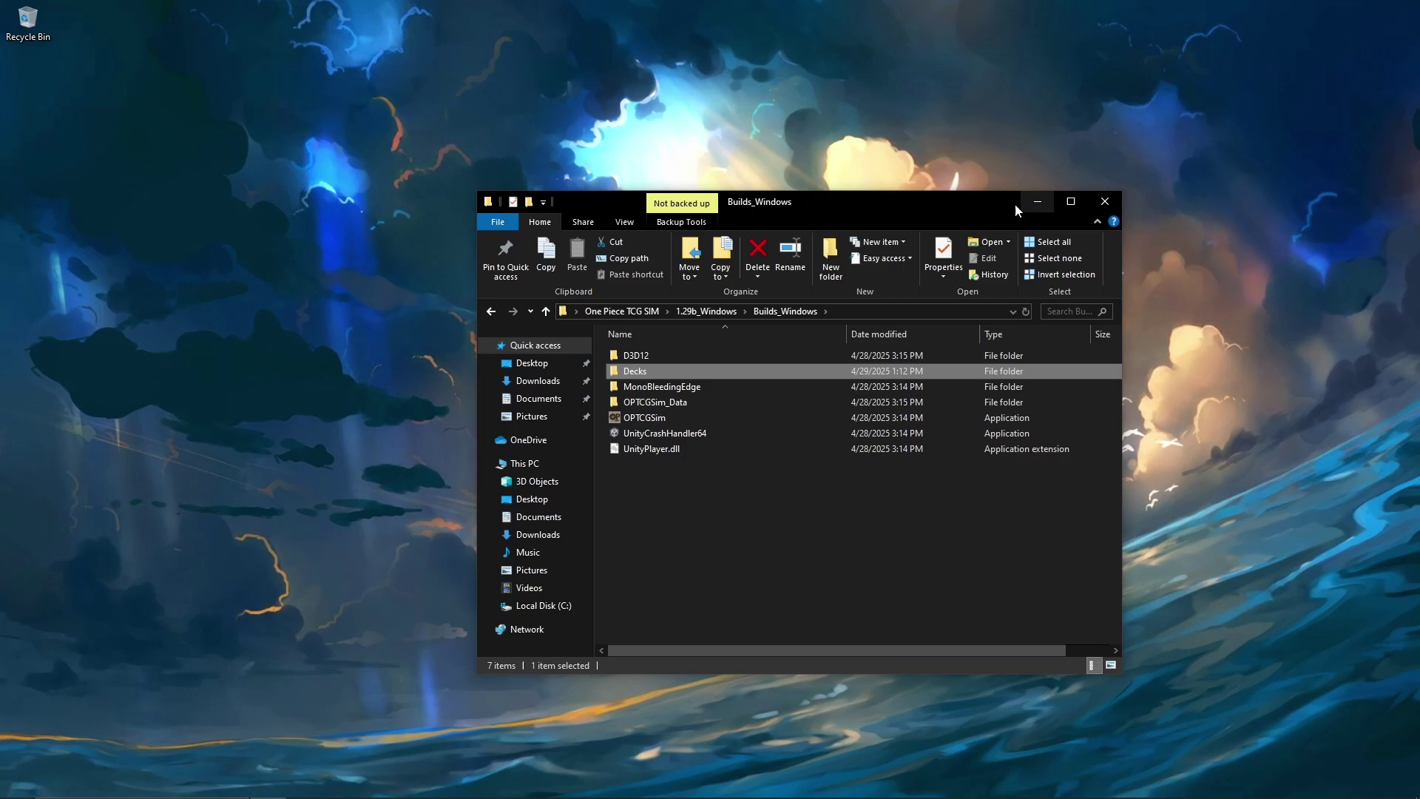
Arrange the new Builds_Windows window beside Old One Piece Sim and open the old installation's Decks folder
drag(1015, 202, 1189, 178)
double_click(534, 389)
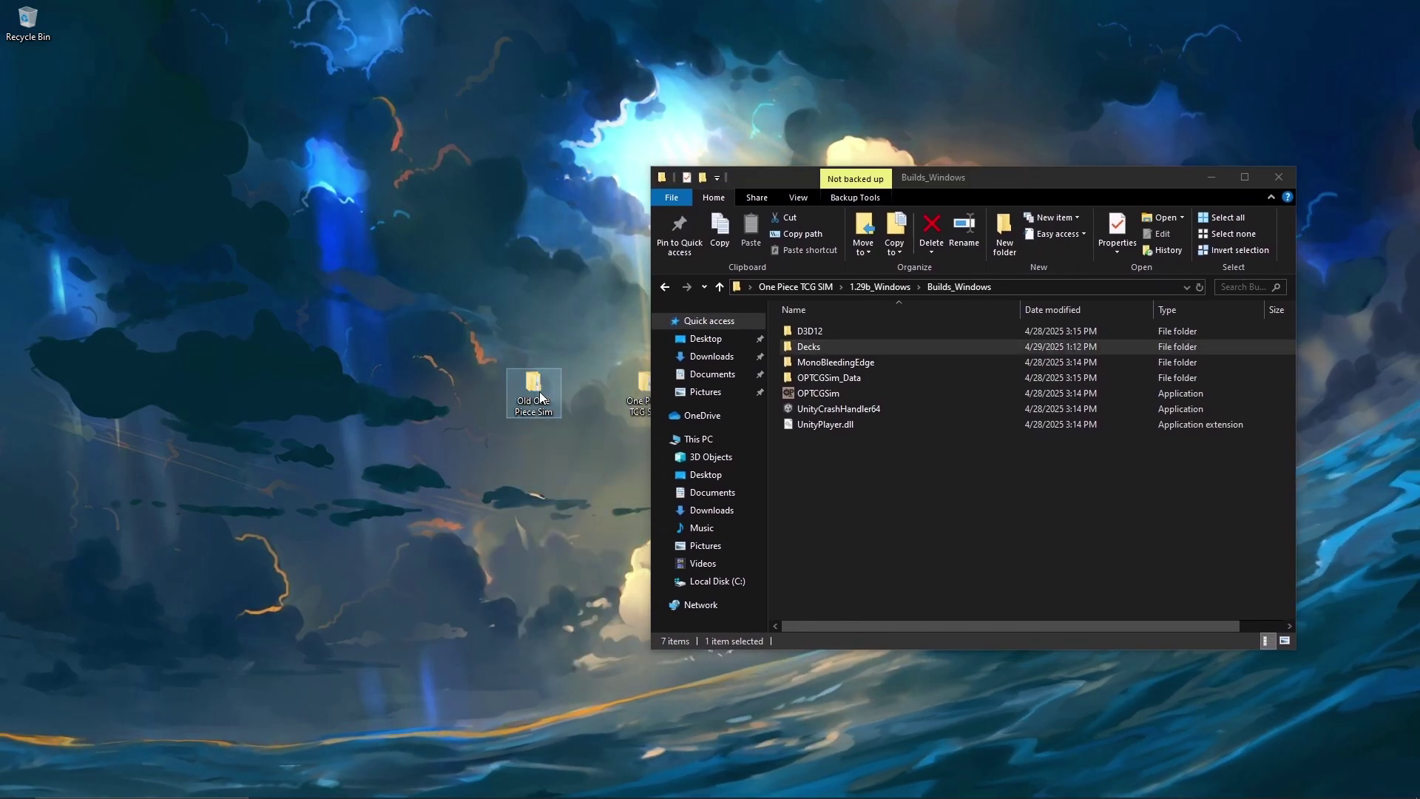
drag(948, 181, 1008, 167)
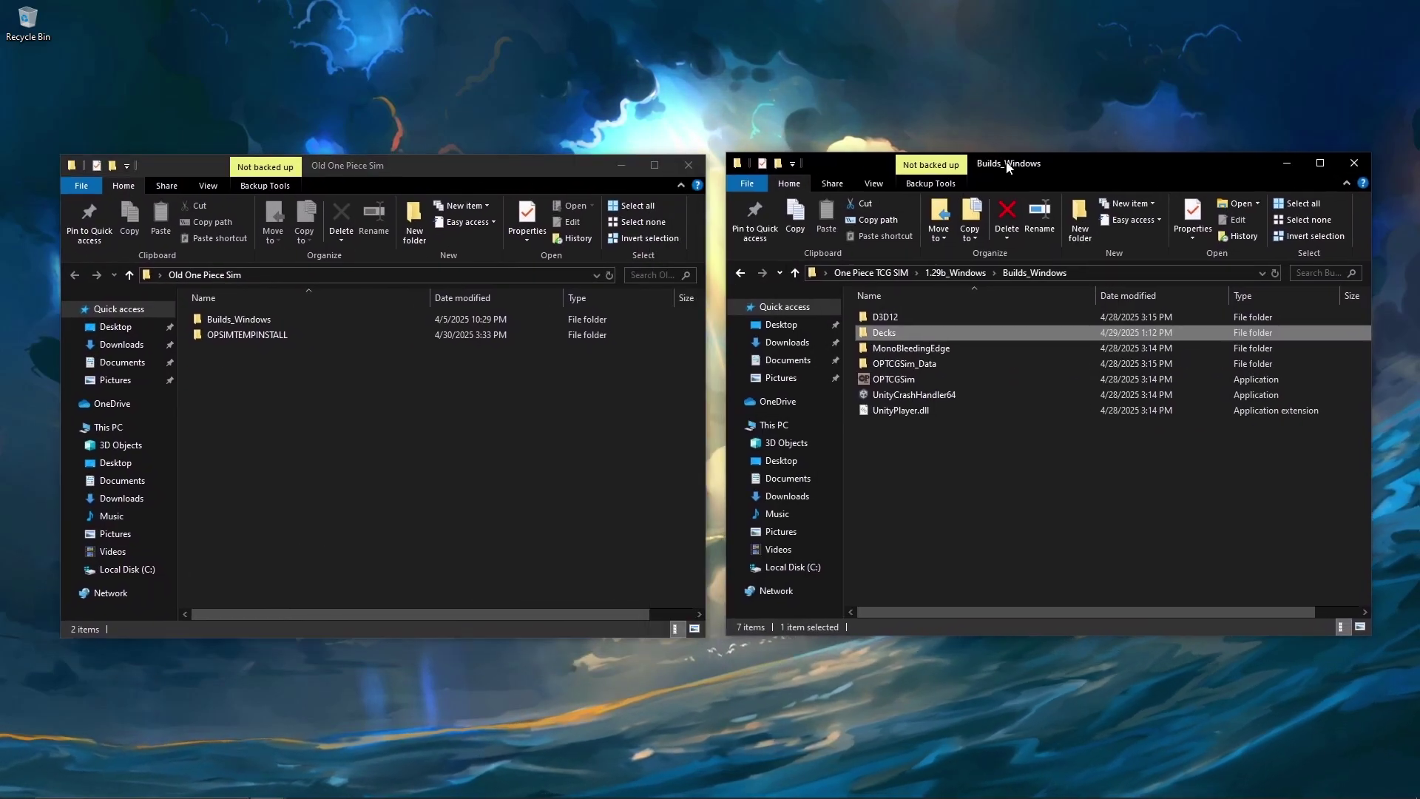
double_click(254, 321)
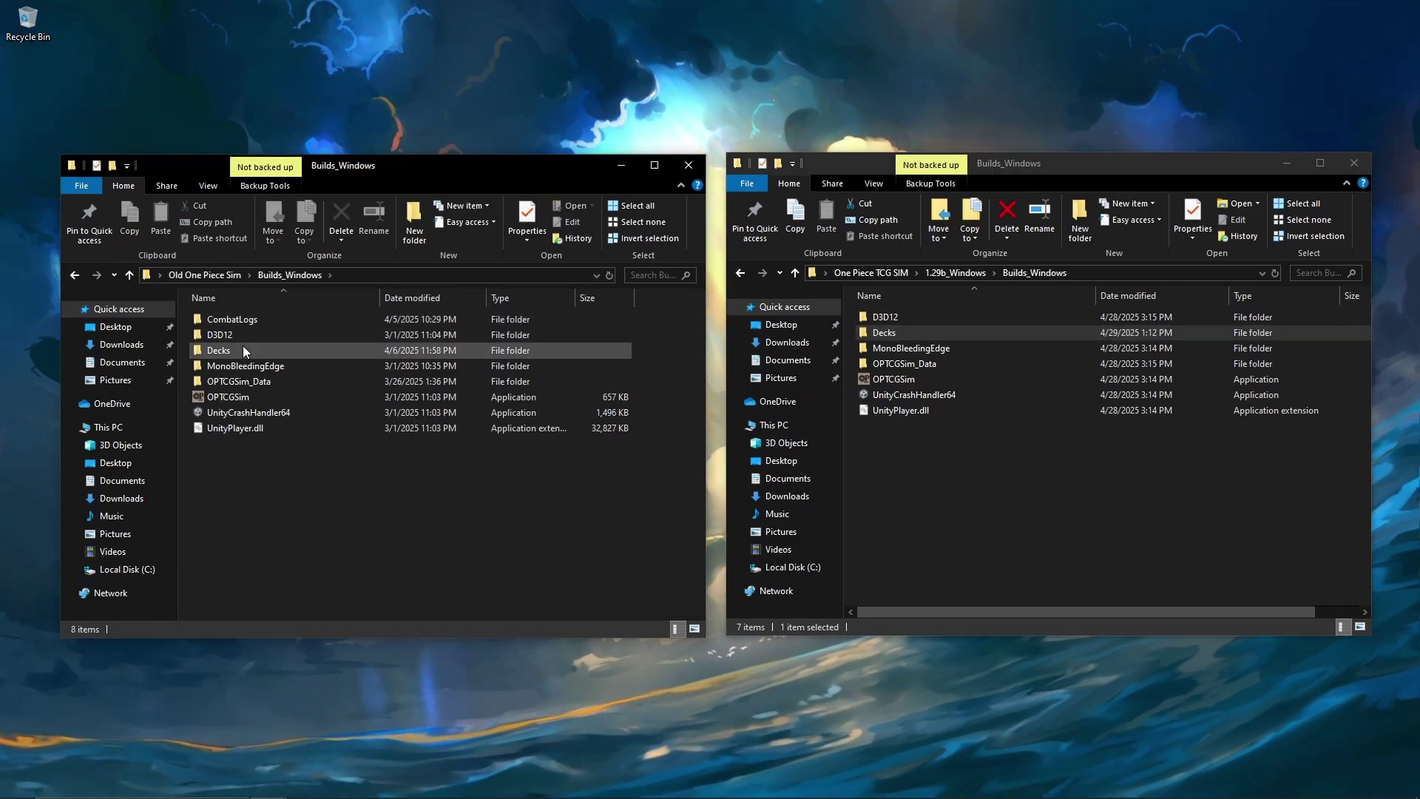
double_click(243, 346)
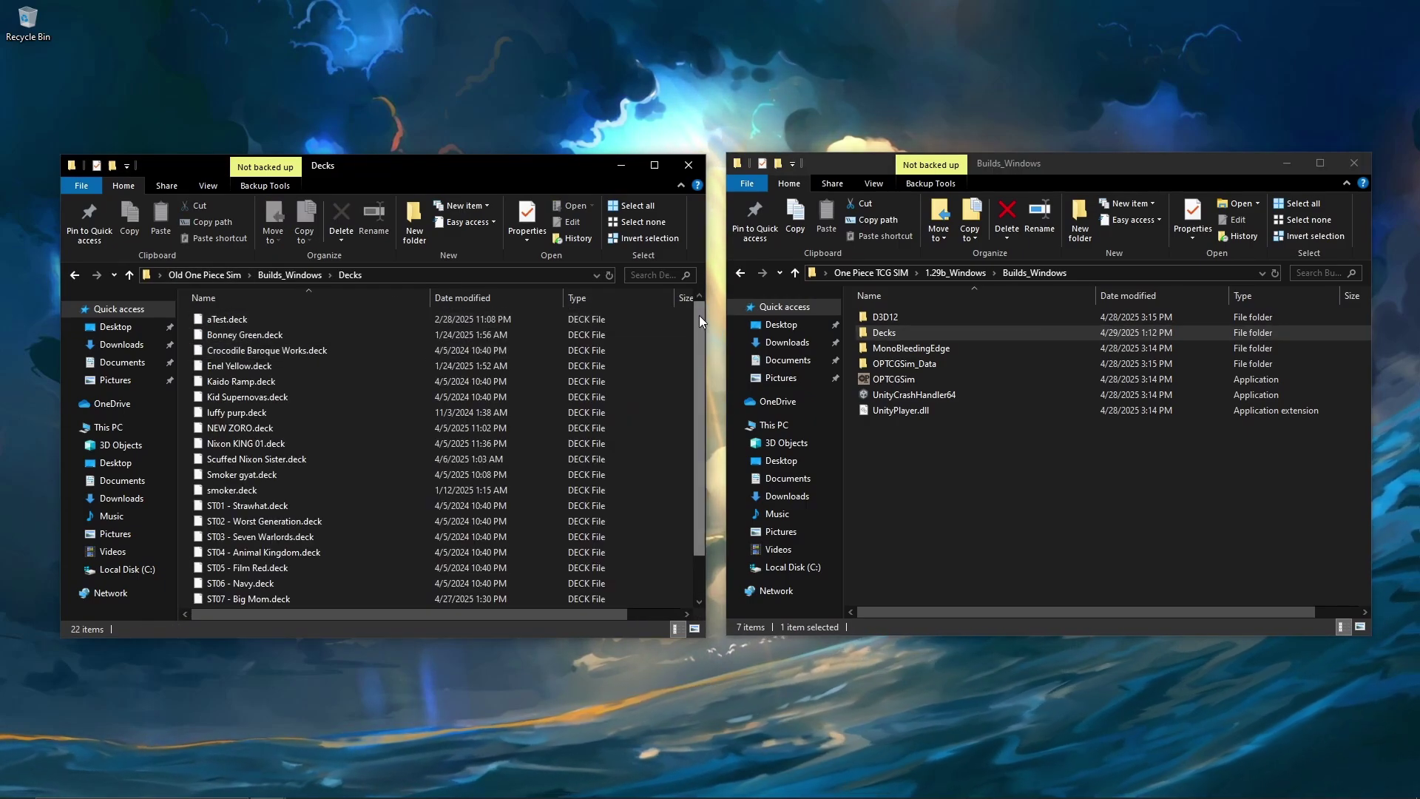
mouse_move(699, 315)
mouse_down()
mouse_move(698, 355)
mouse_move(690, 295)
mouse_up()
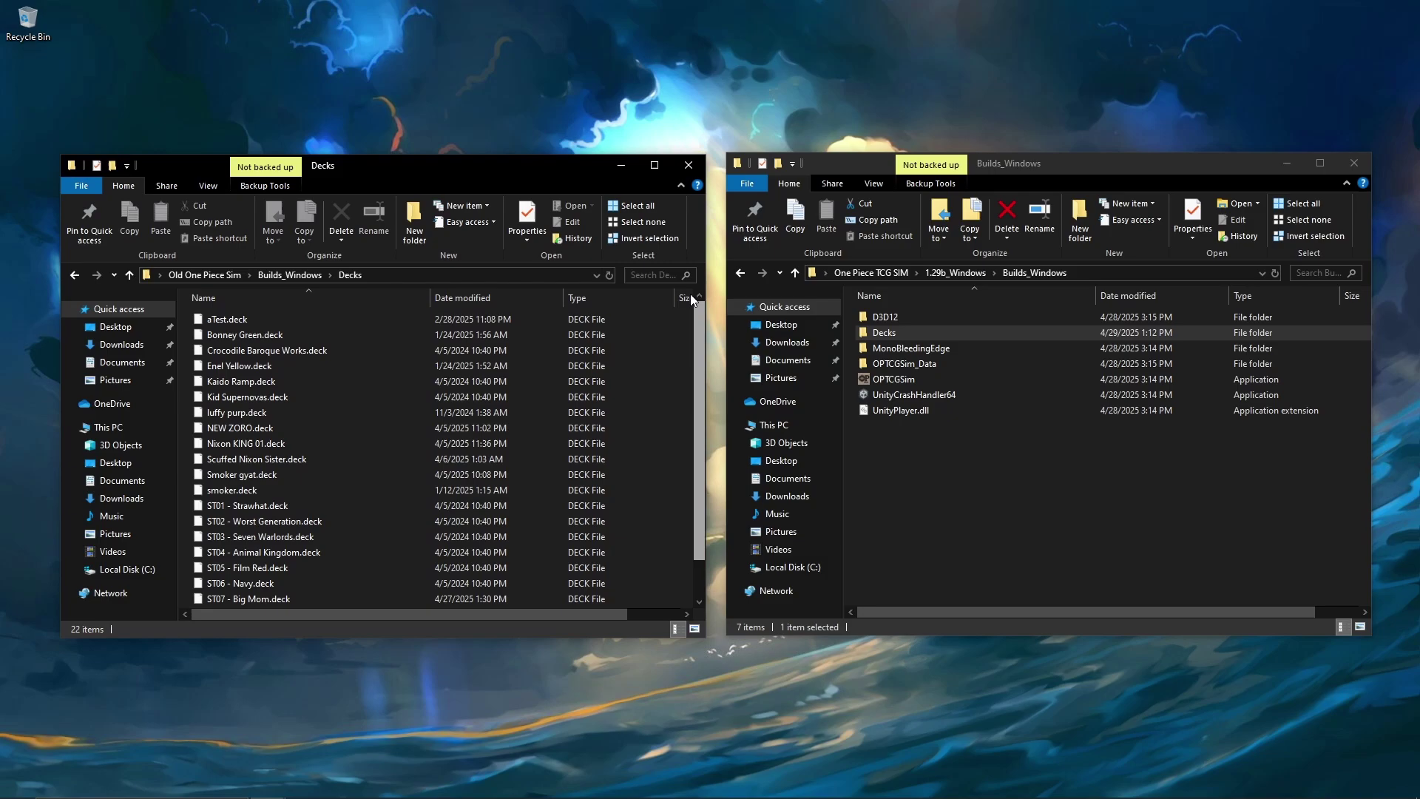
Copy all the .deck files from the old Decks folder into the new 1.29b_Windows installation's Decks folder
click(253, 318)
key(shift+Down)
key(shift+Down)
key(shift+Down)
key(shift+Down)
key(shift+Down)
key(shift+Down)
key(shift+Down)
key(shift+Down)
key(shift+Down)
key(shift+Down)
key(shift+Down)
key(shift+Down)
key(shift+Down)
key(shift+Down)
key(shift+Down)
key(shift+Down)
key(shift+Down)
key(shift+Down)
key(shift+Down)
key(shift+Down)
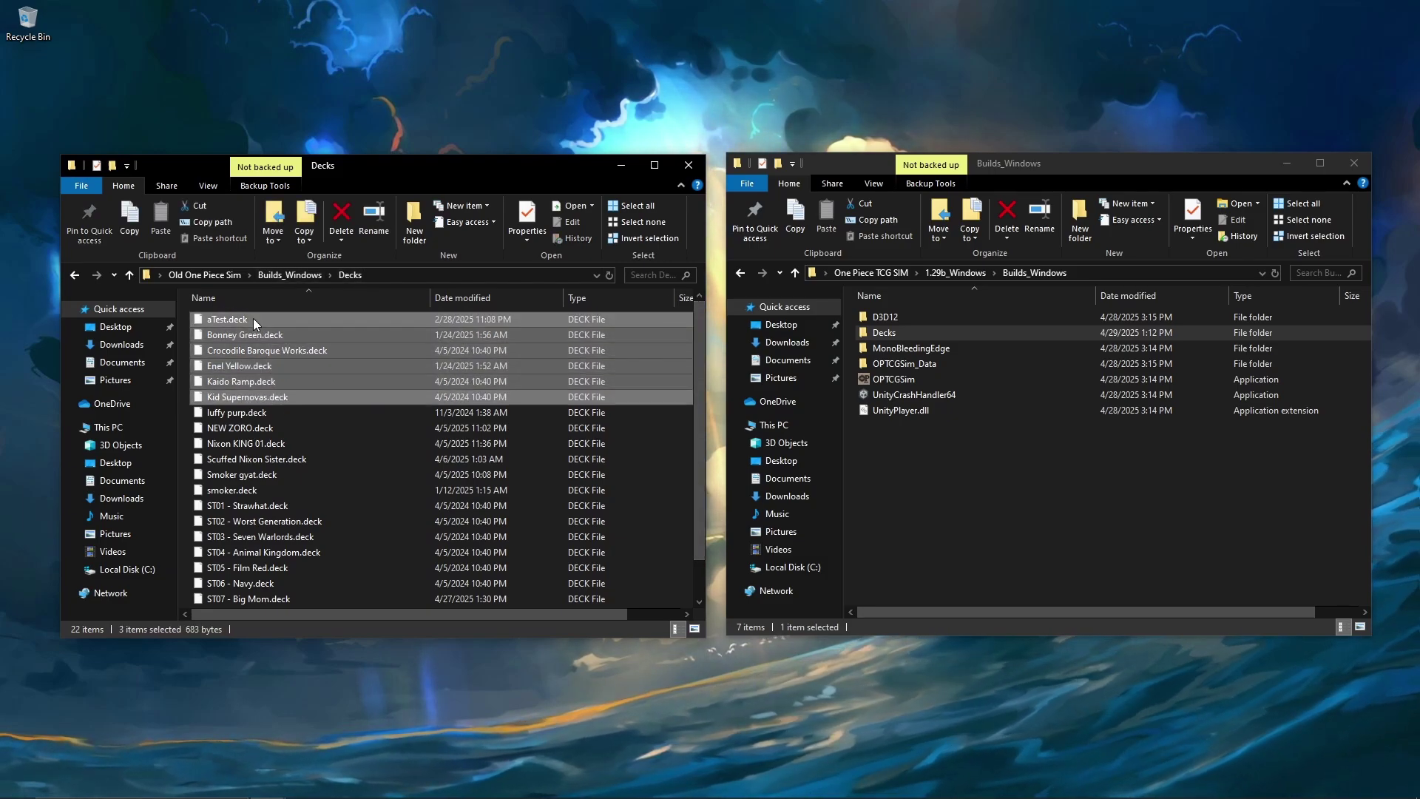
right_click(352, 397)
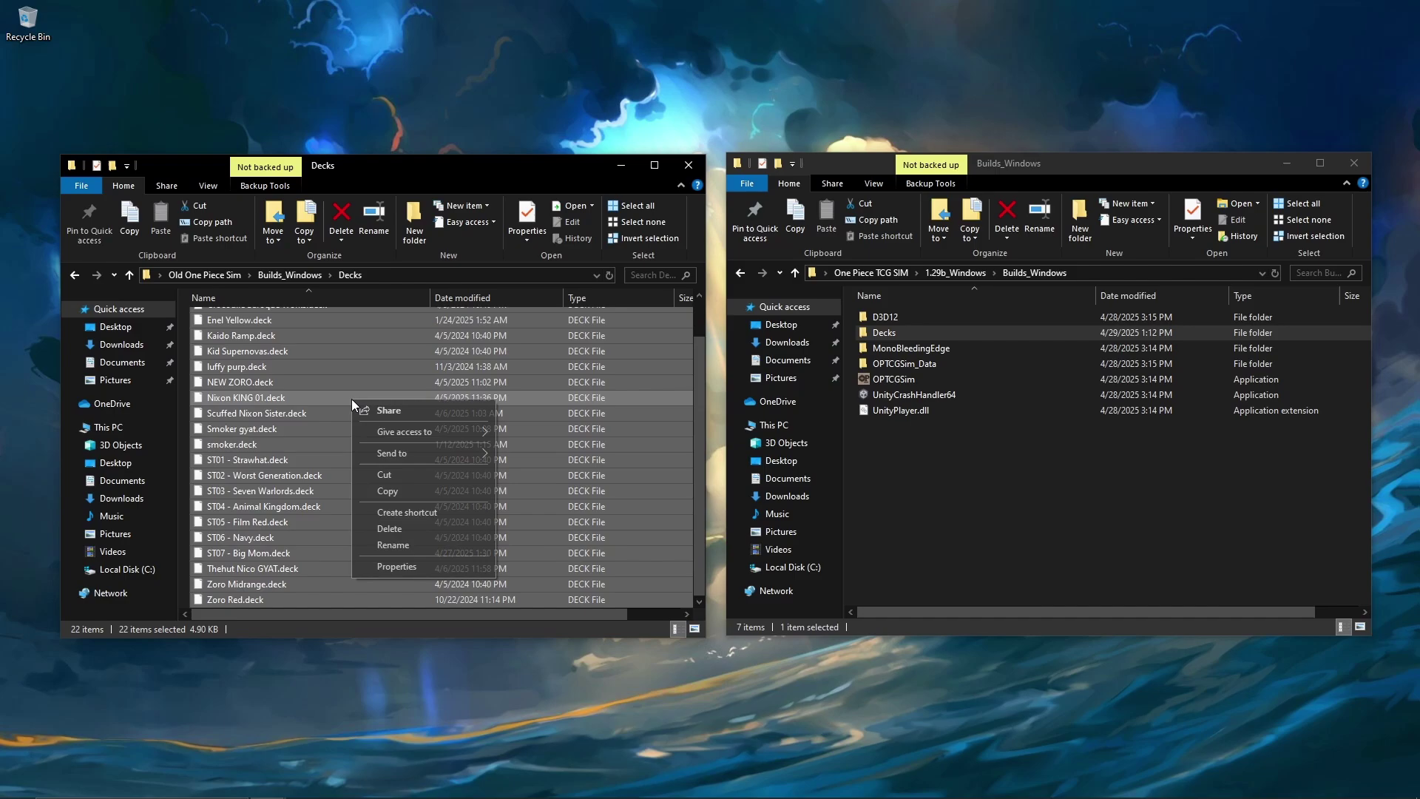
click(425, 492)
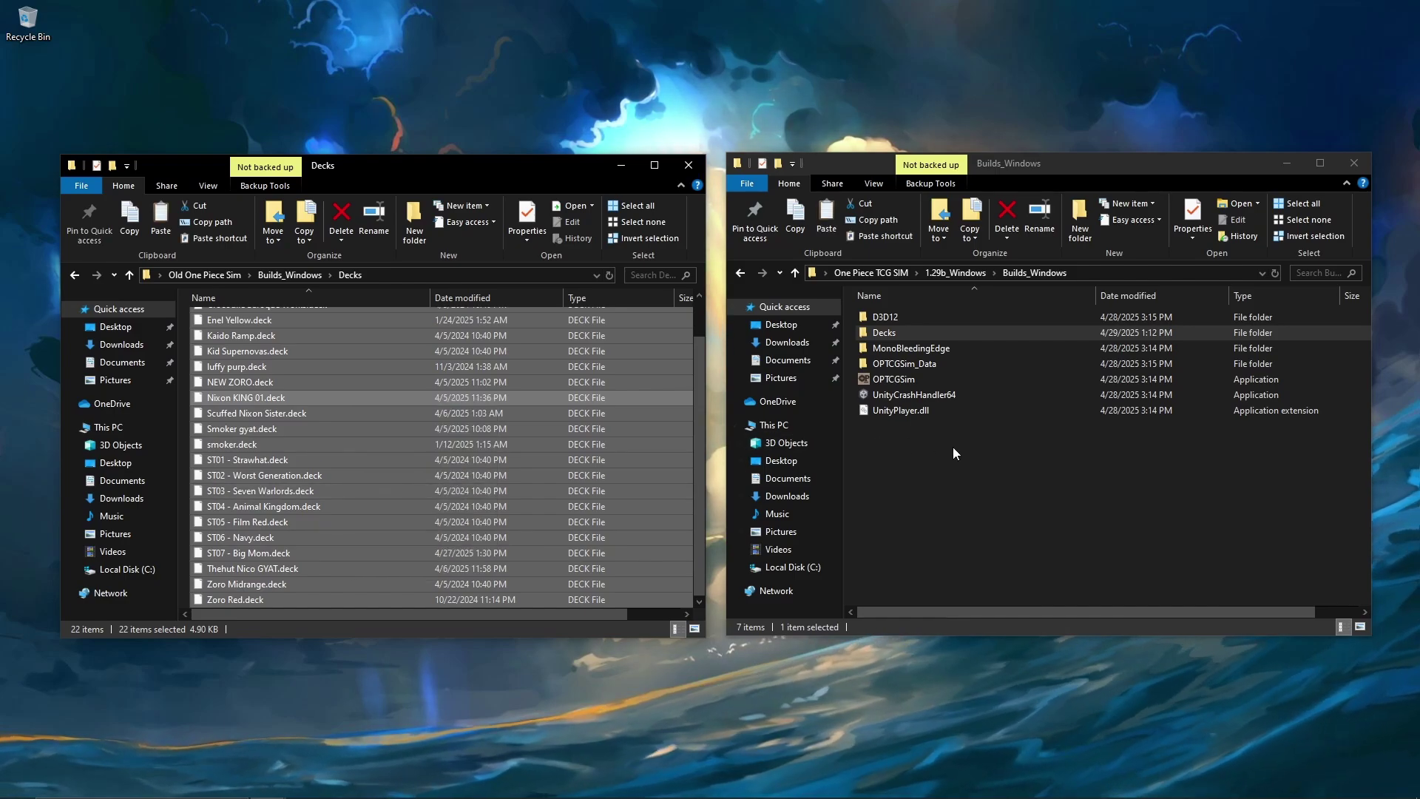
double_click(942, 335)
right_click(941, 400)
click(1035, 499)
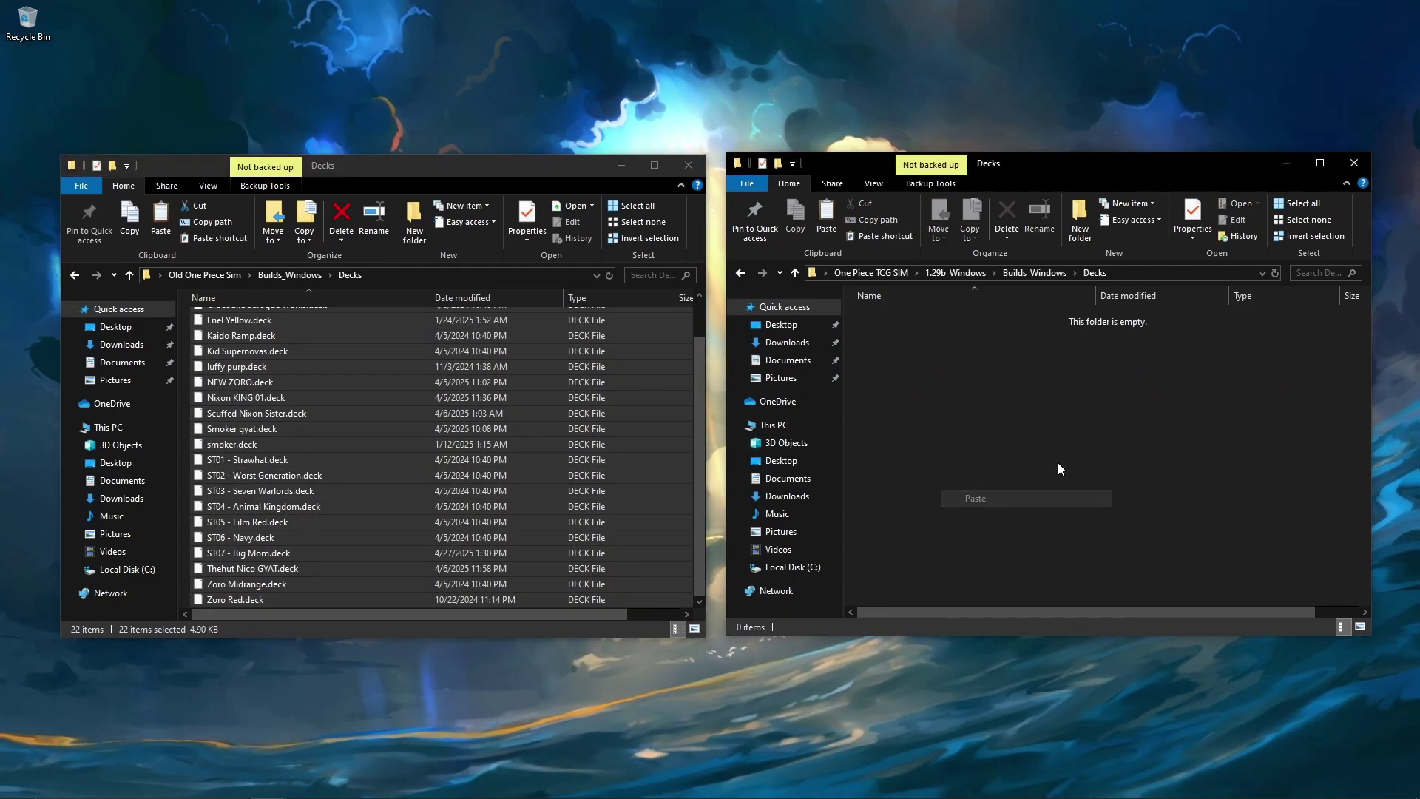
Return both windows to their Builds_Windows folders and recheck the new installation's Decks folder
click(1013, 272)
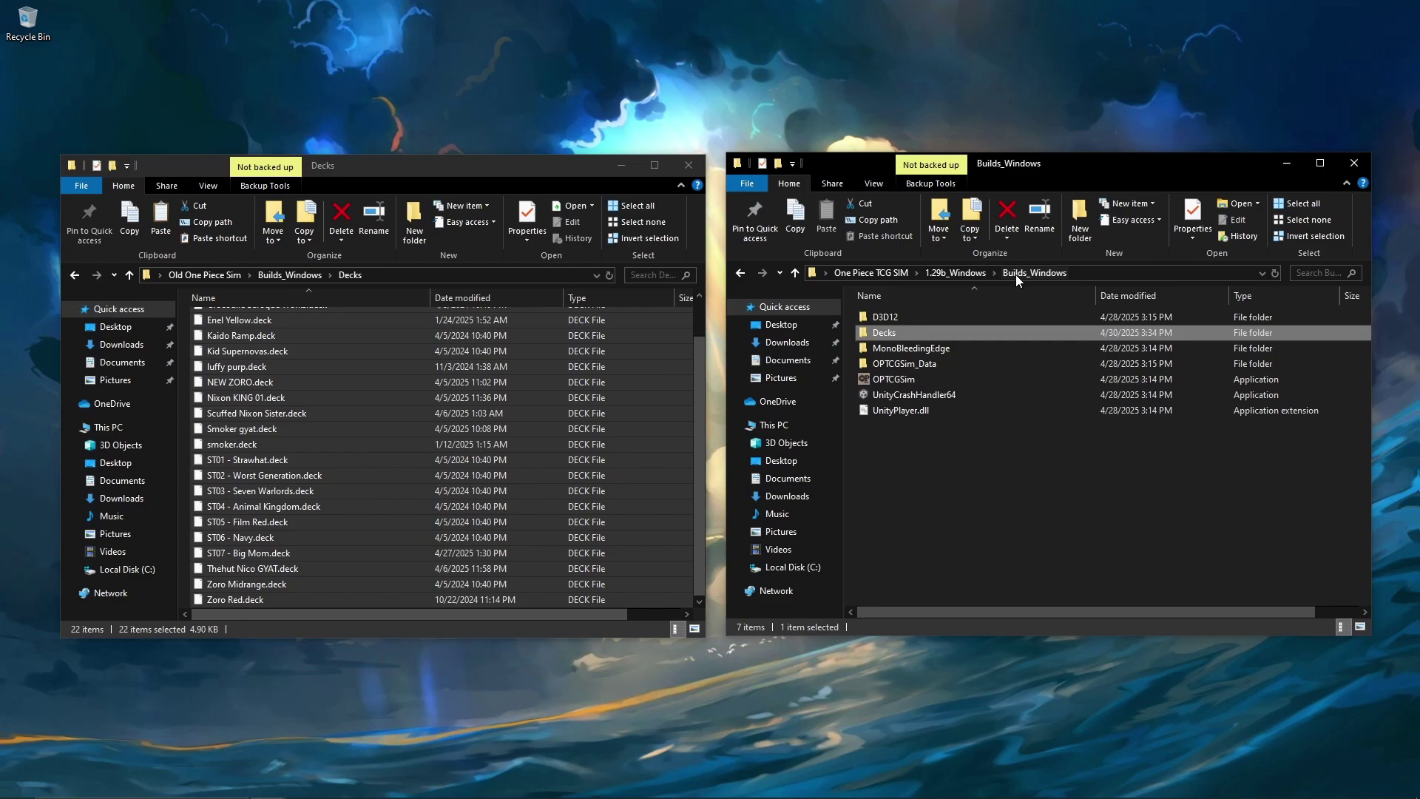
click(296, 274)
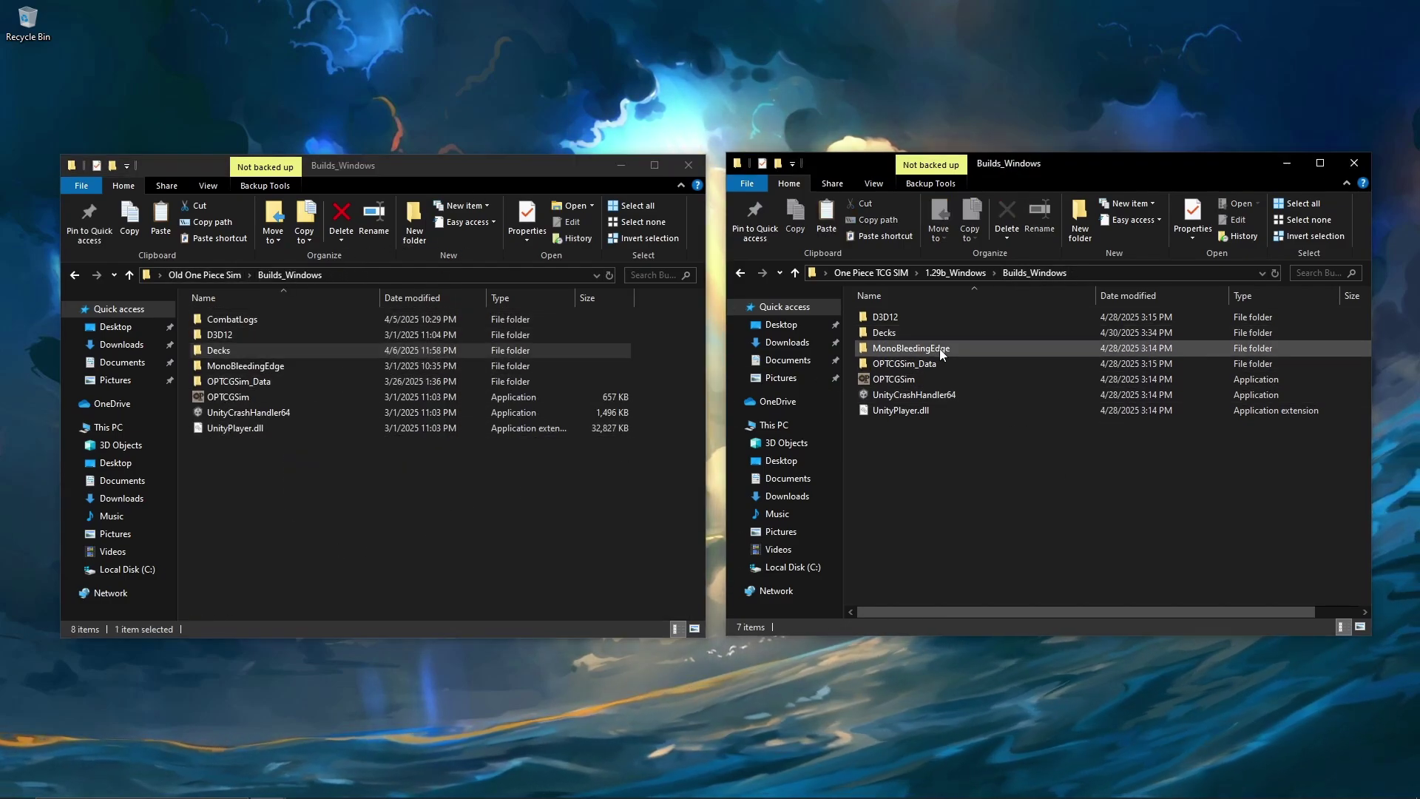
double_click(922, 336)
click(1011, 274)
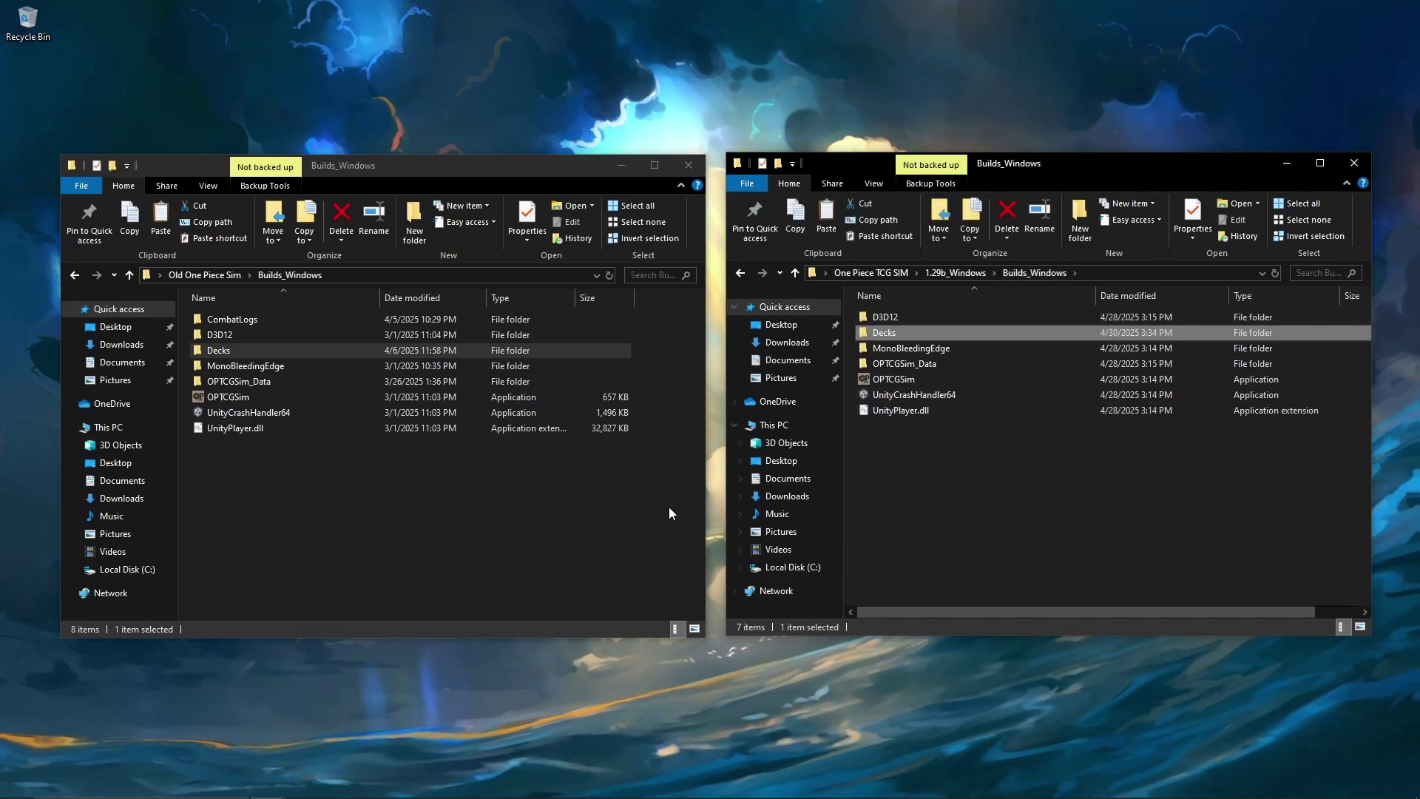
Open StreamingAssets within the old installation's OPTCGSim_Data folder and select the background JPG file
click(372, 496)
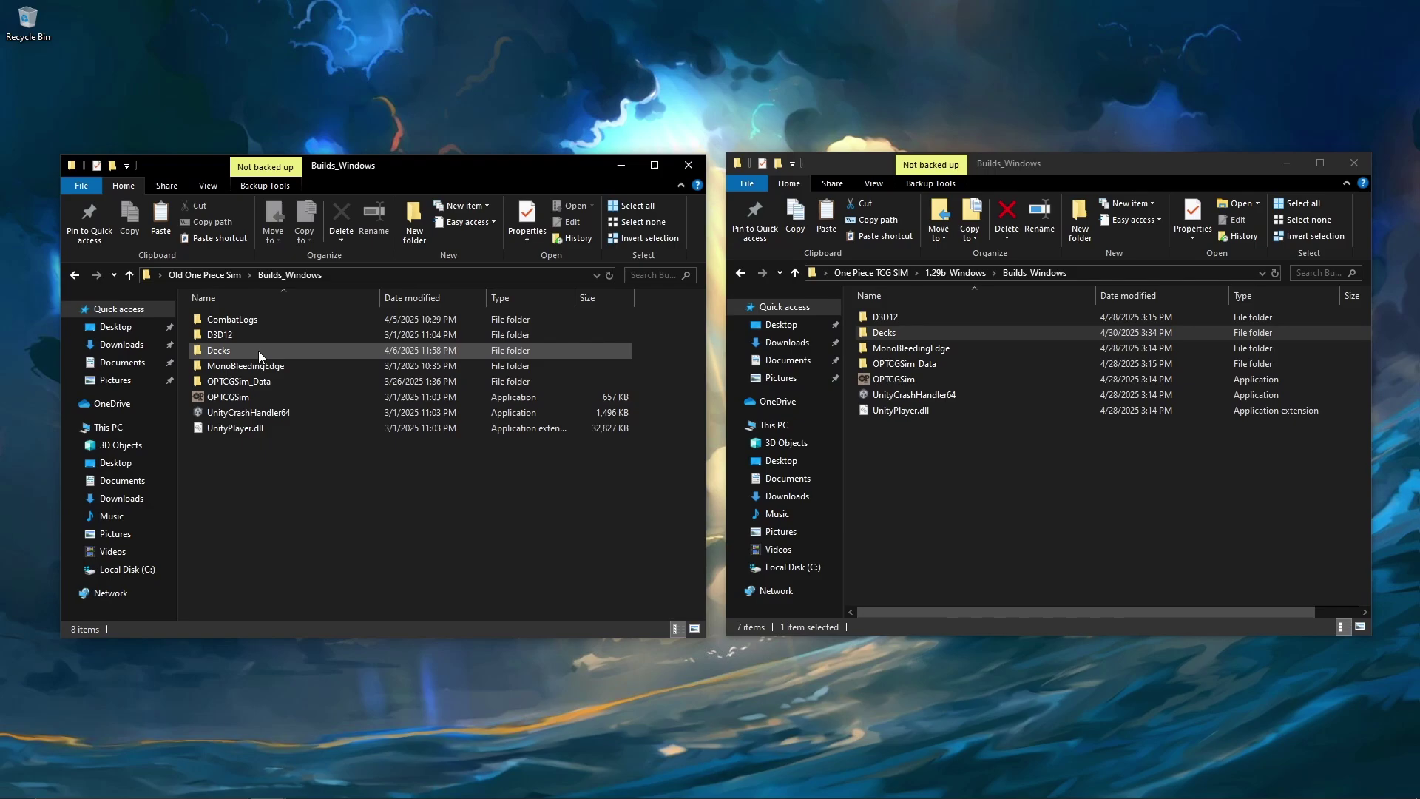
double_click(279, 378)
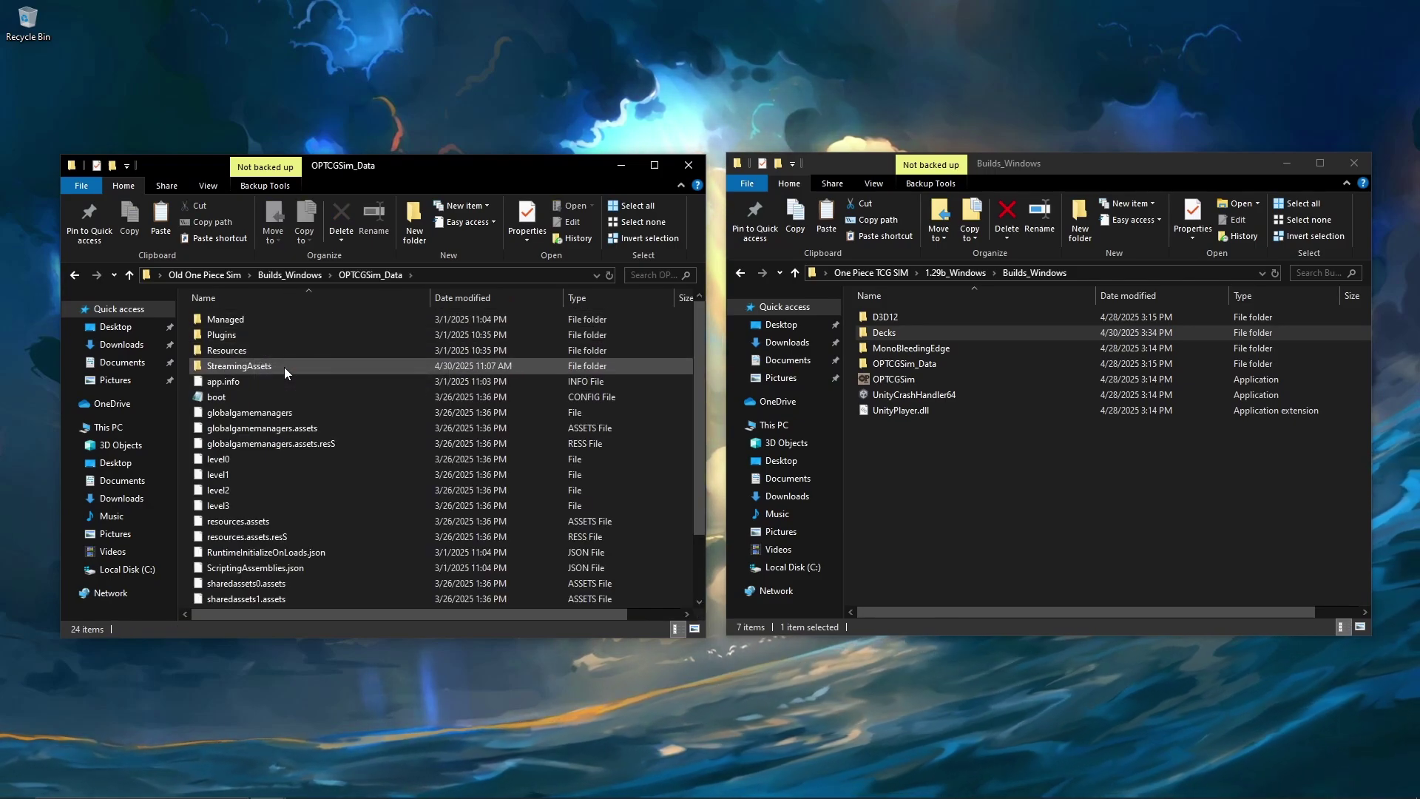
double_click(284, 367)
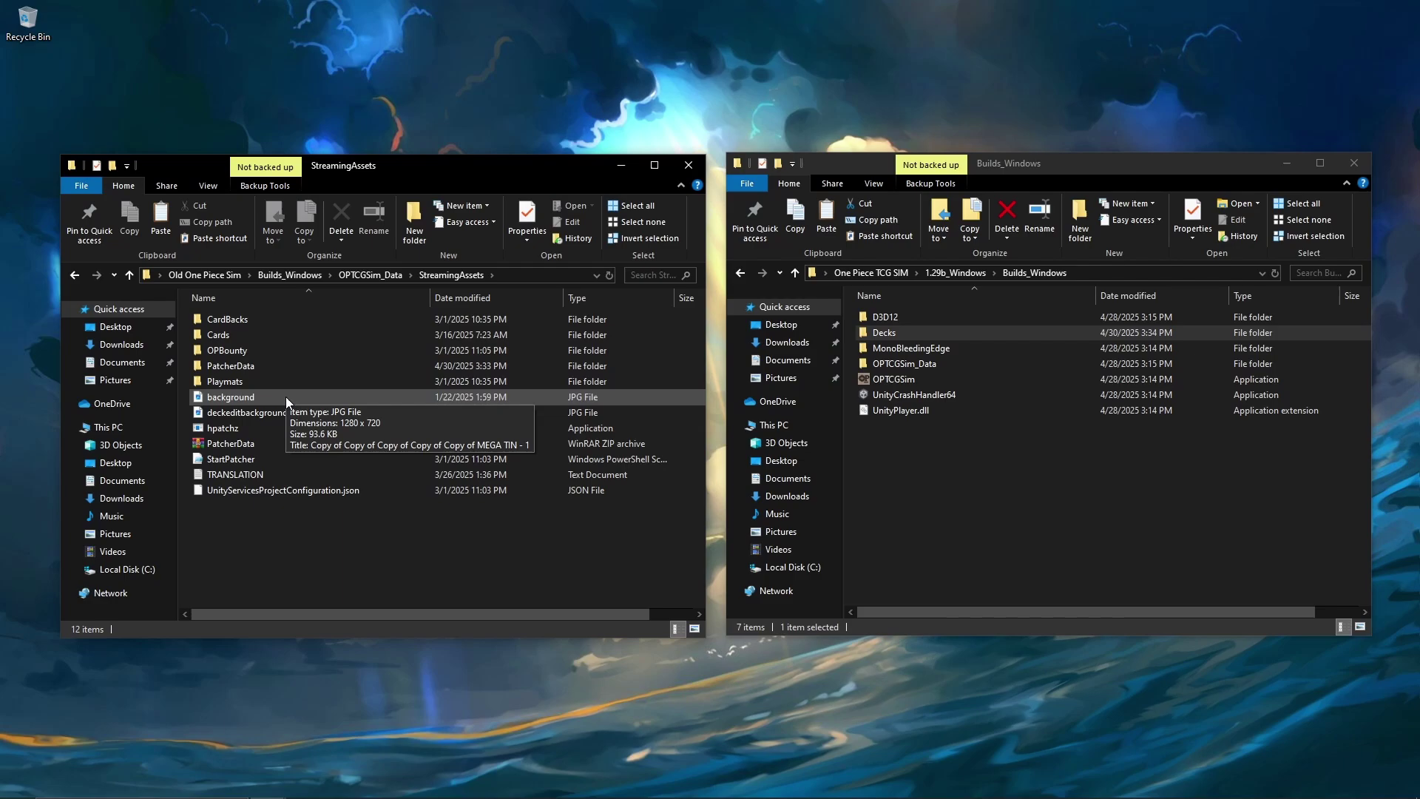
click(334, 396)
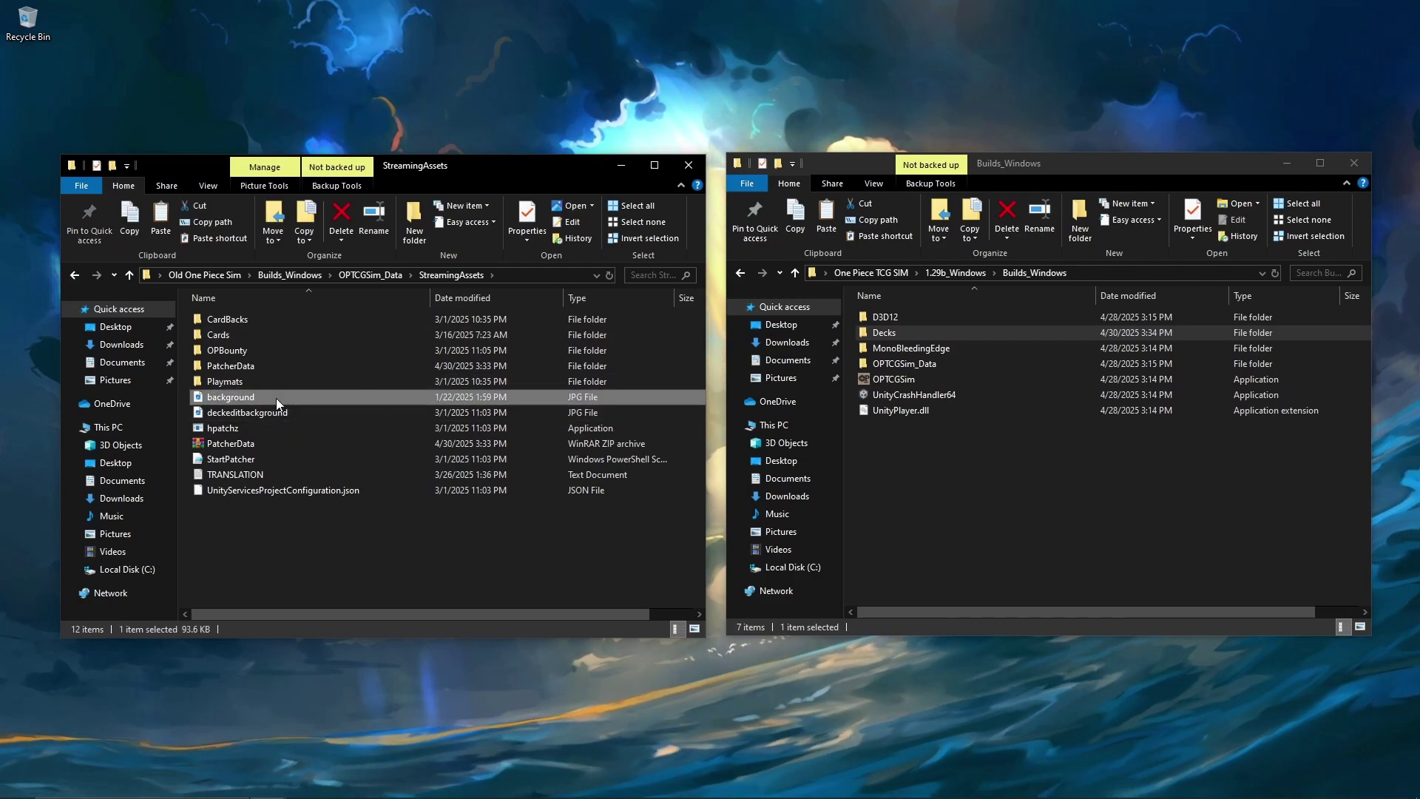
click(278, 428)
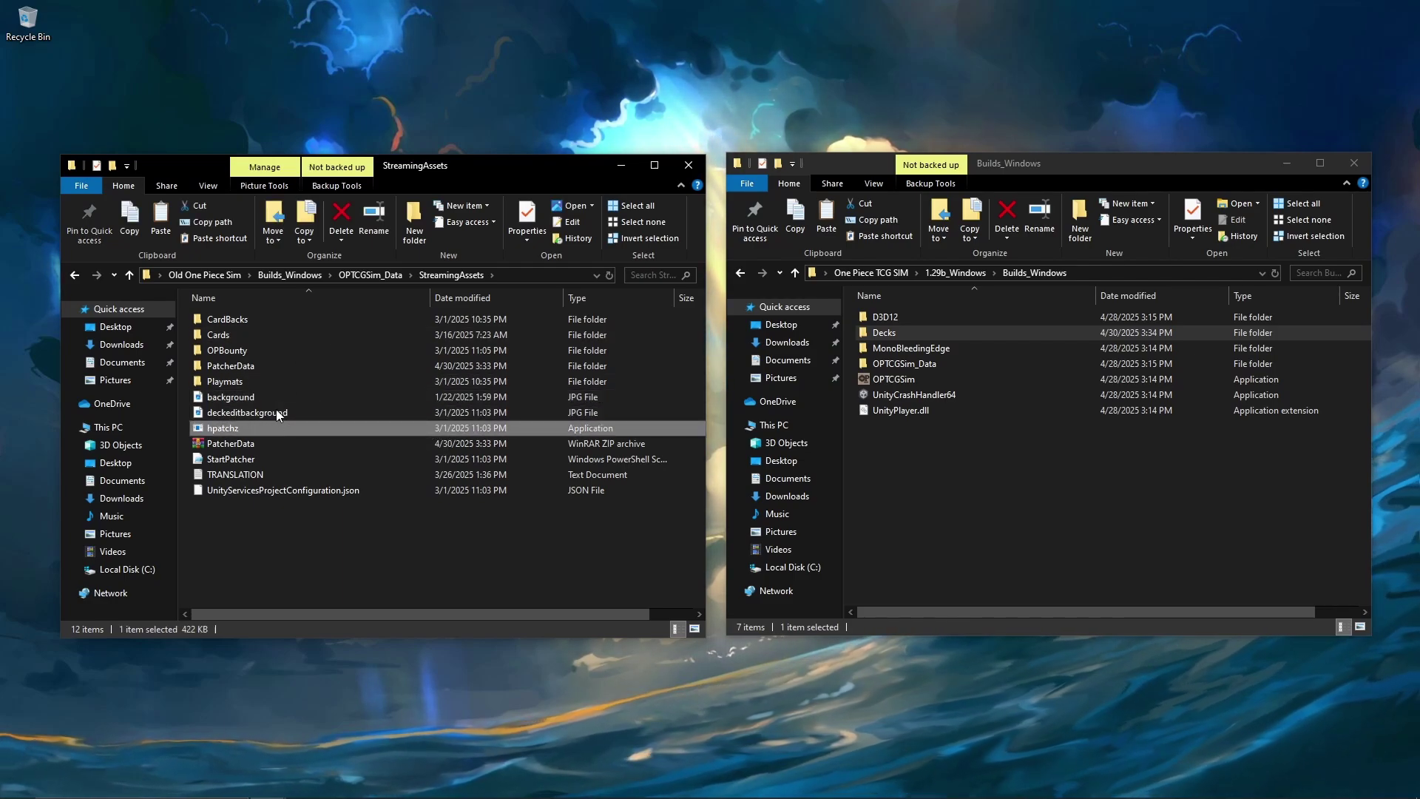
click(274, 397)
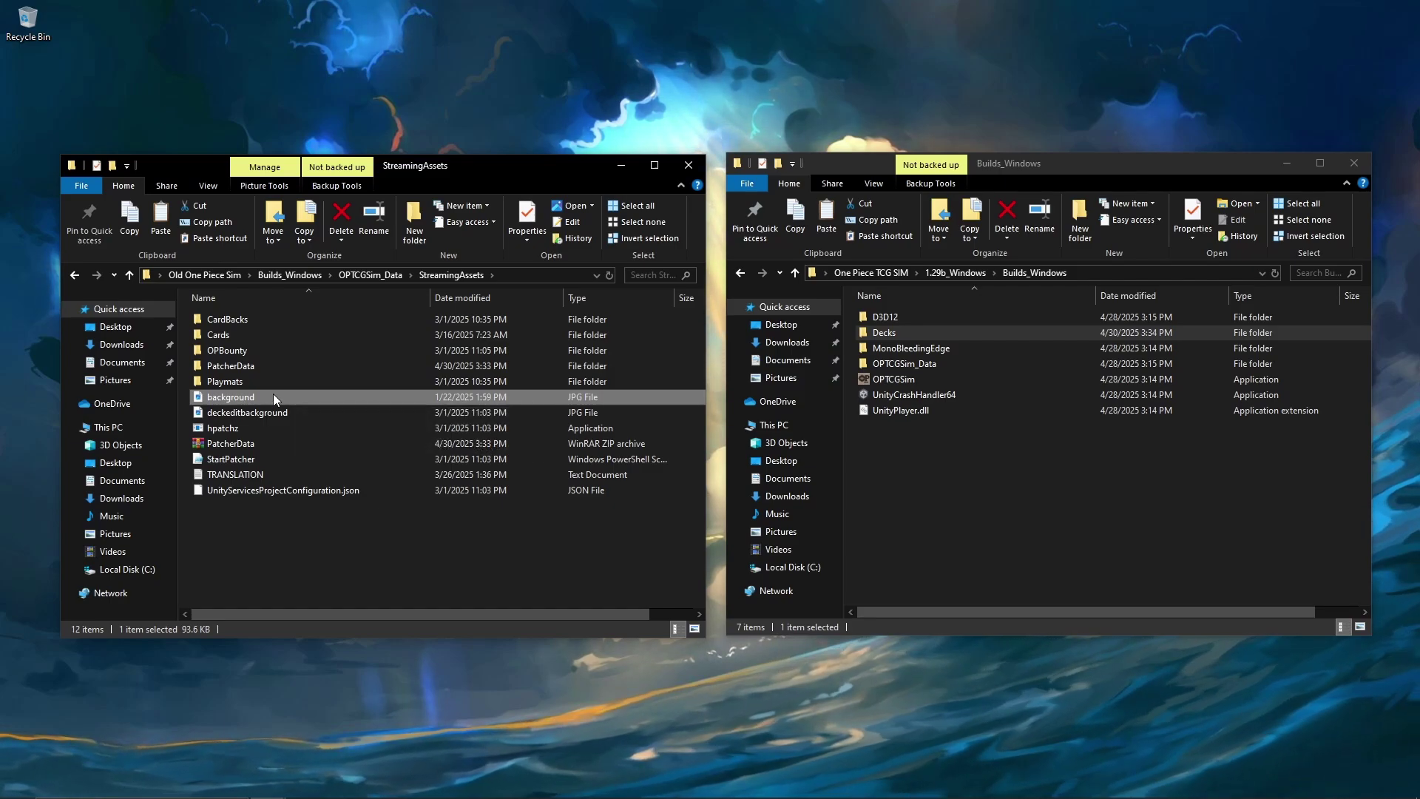
Copy the old installation's background JPG and leave only the new Builds_Windows window open, centred on the desktop
right_click(273, 398)
click(320, 711)
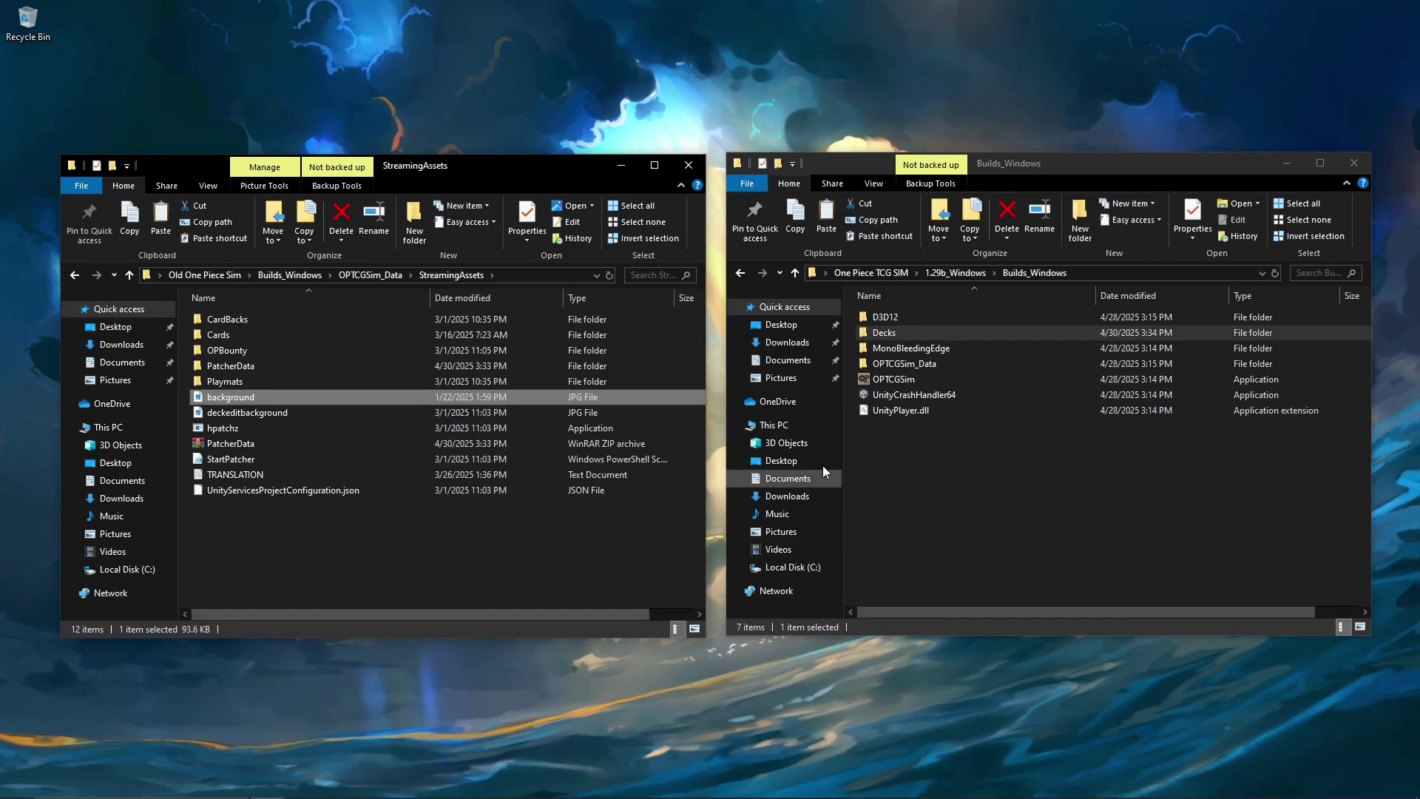
click(1001, 420)
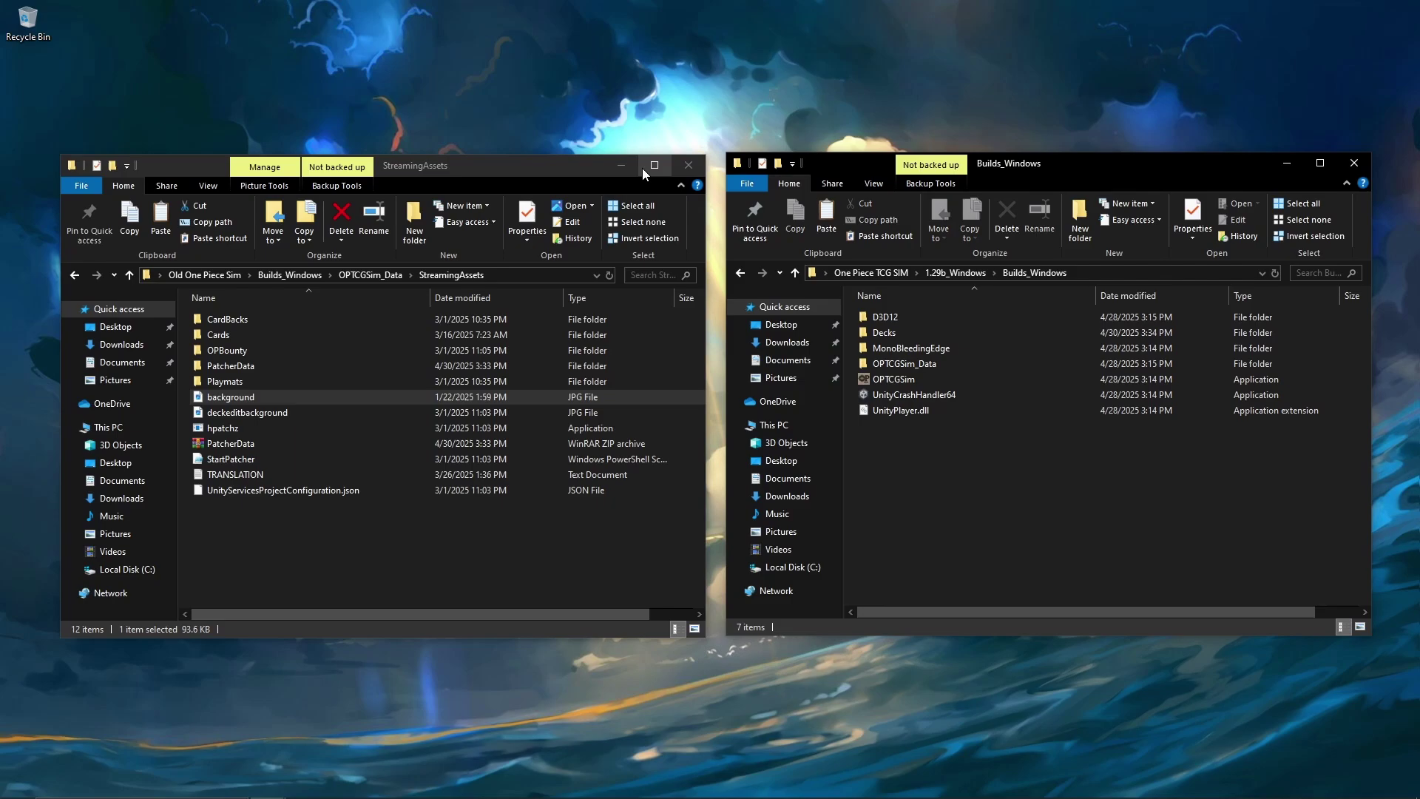
click(689, 165)
drag(991, 171, 715, 163)
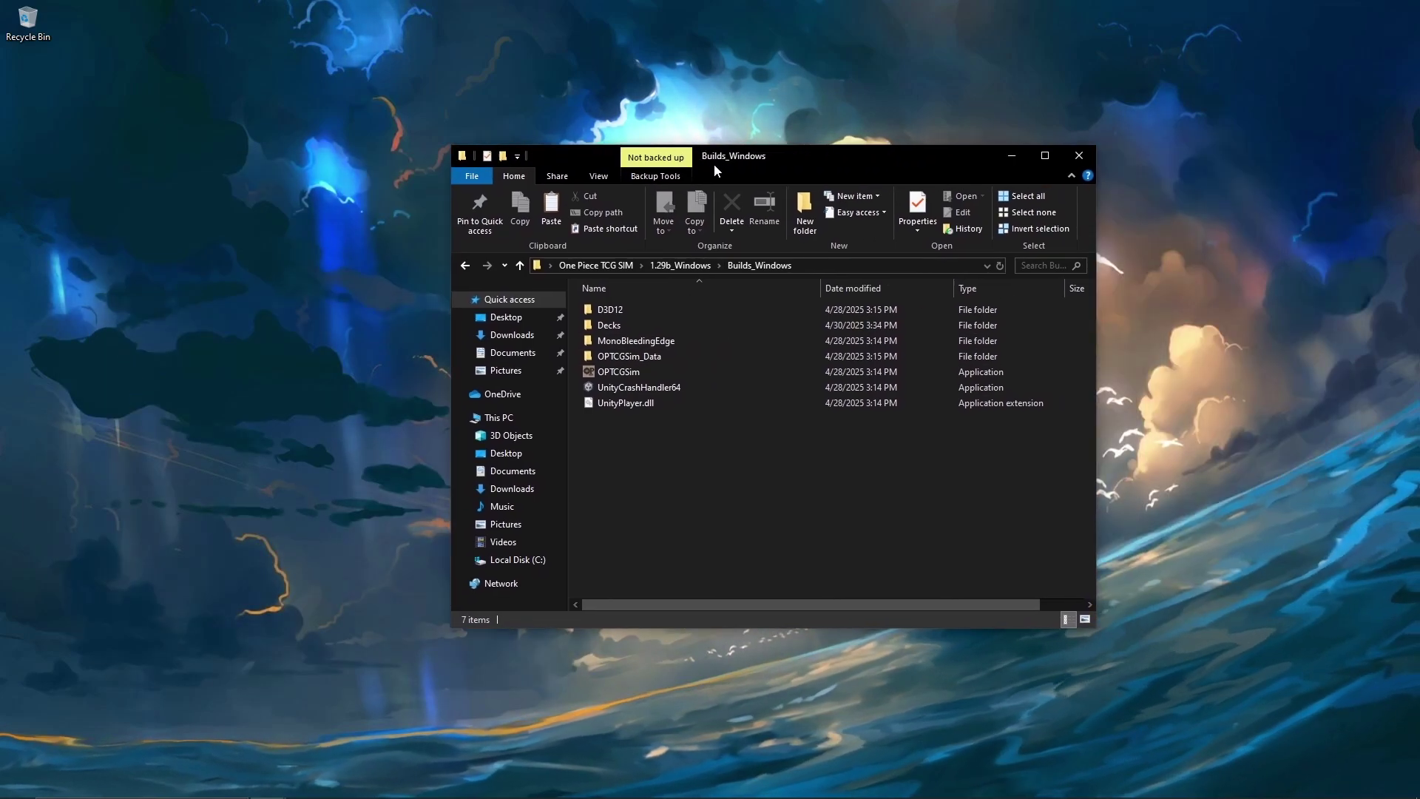
Replace the background JPG in the new installation's OPTCGSim_Data StreamingAssets folder with the copied one
double_click(654, 360)
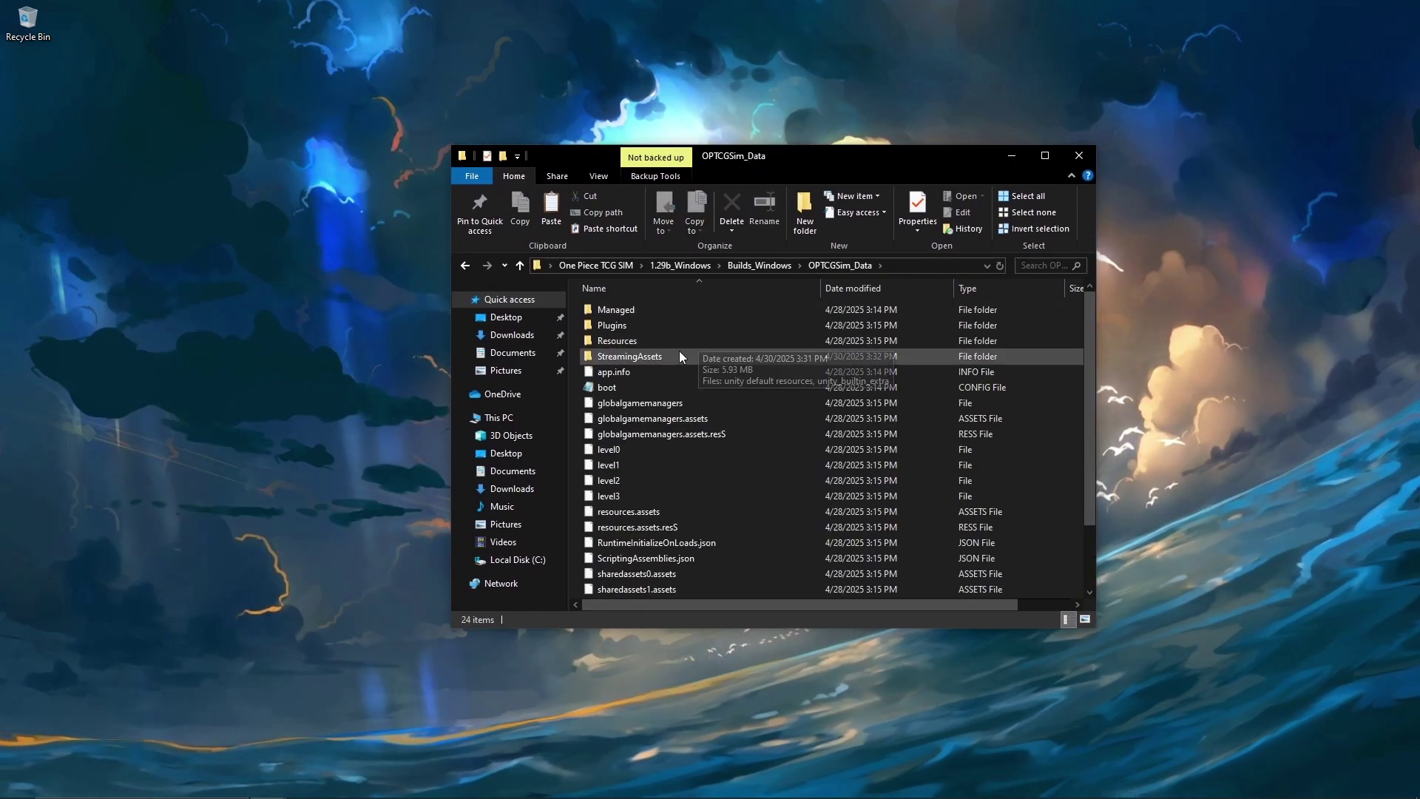
double_click(674, 356)
click(636, 358)
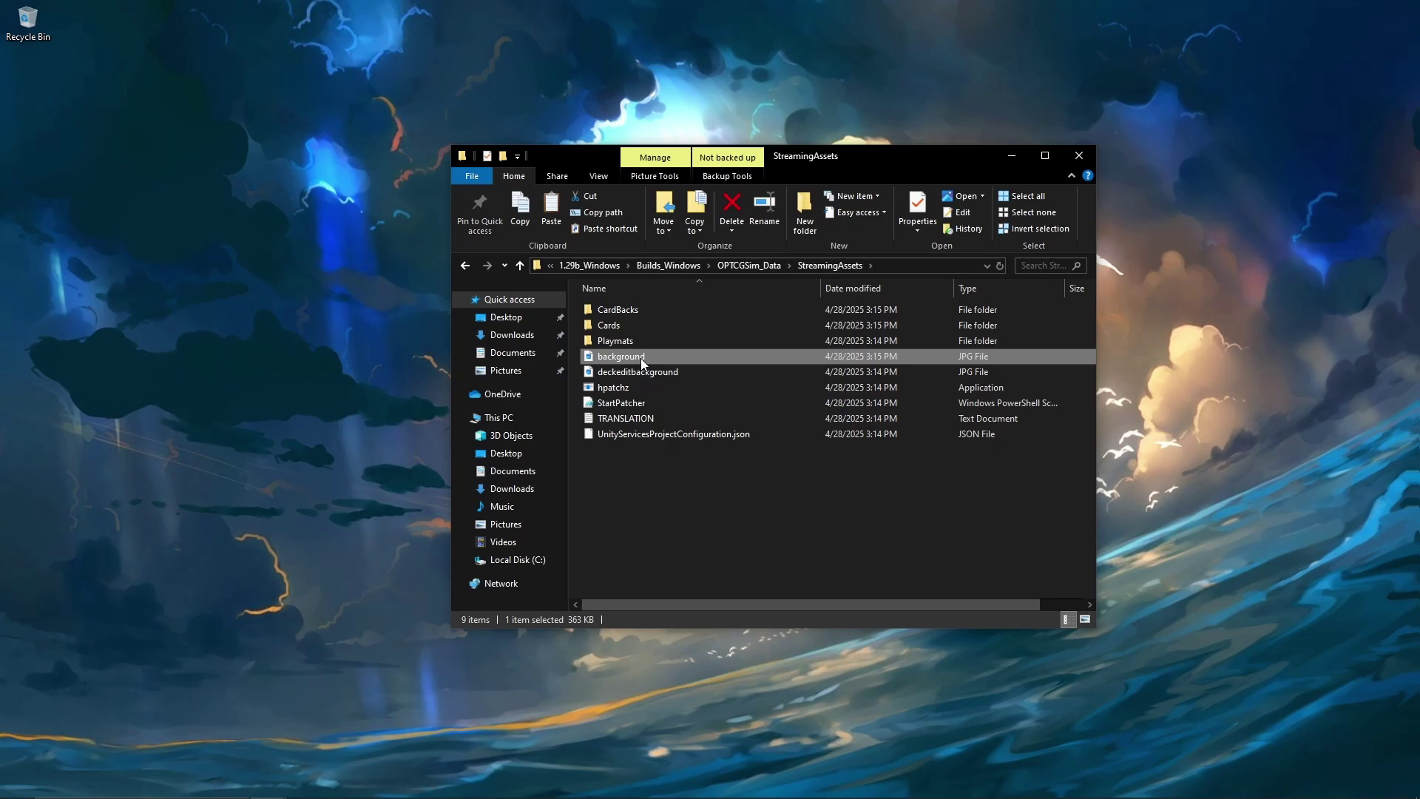
right_click(650, 349)
click(707, 714)
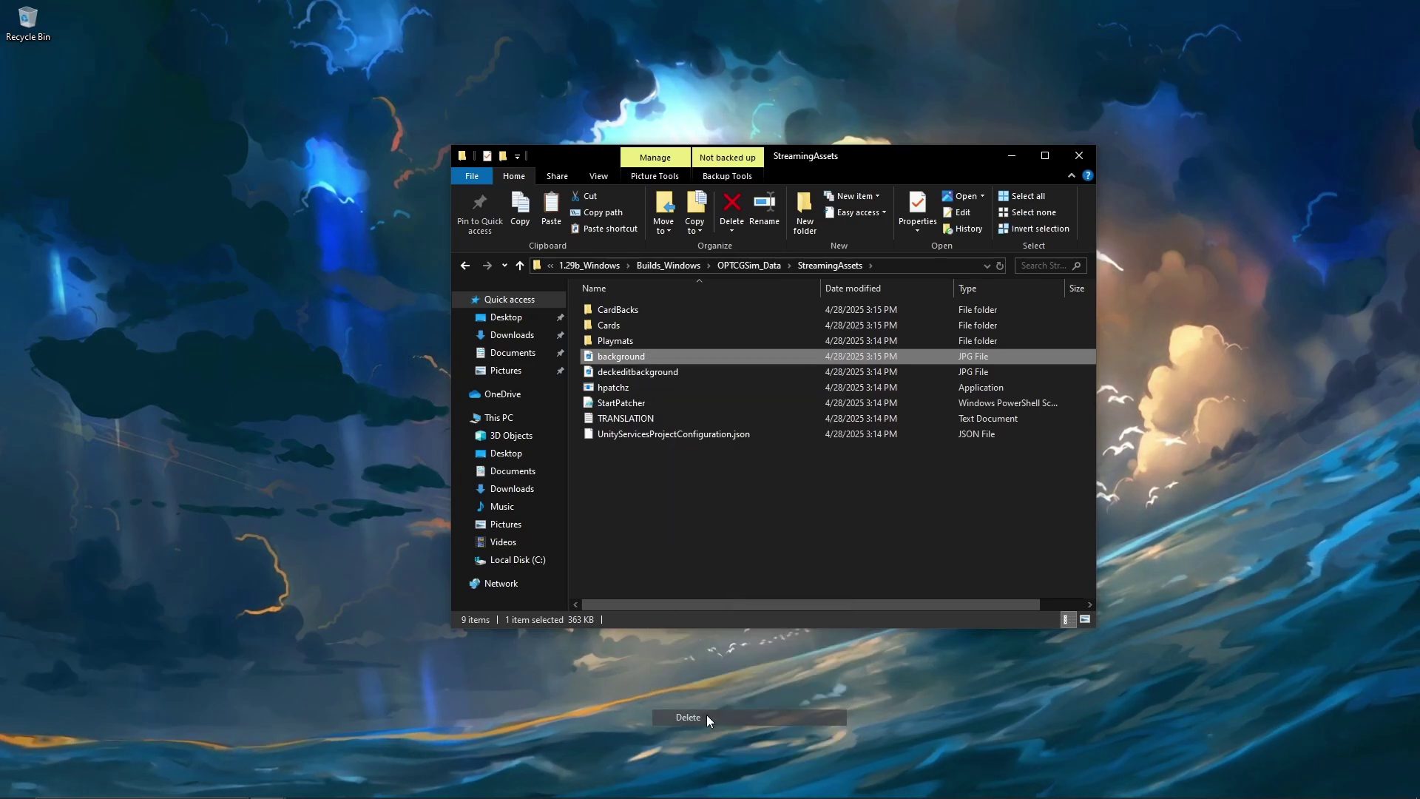
right_click(652, 454)
click(722, 554)
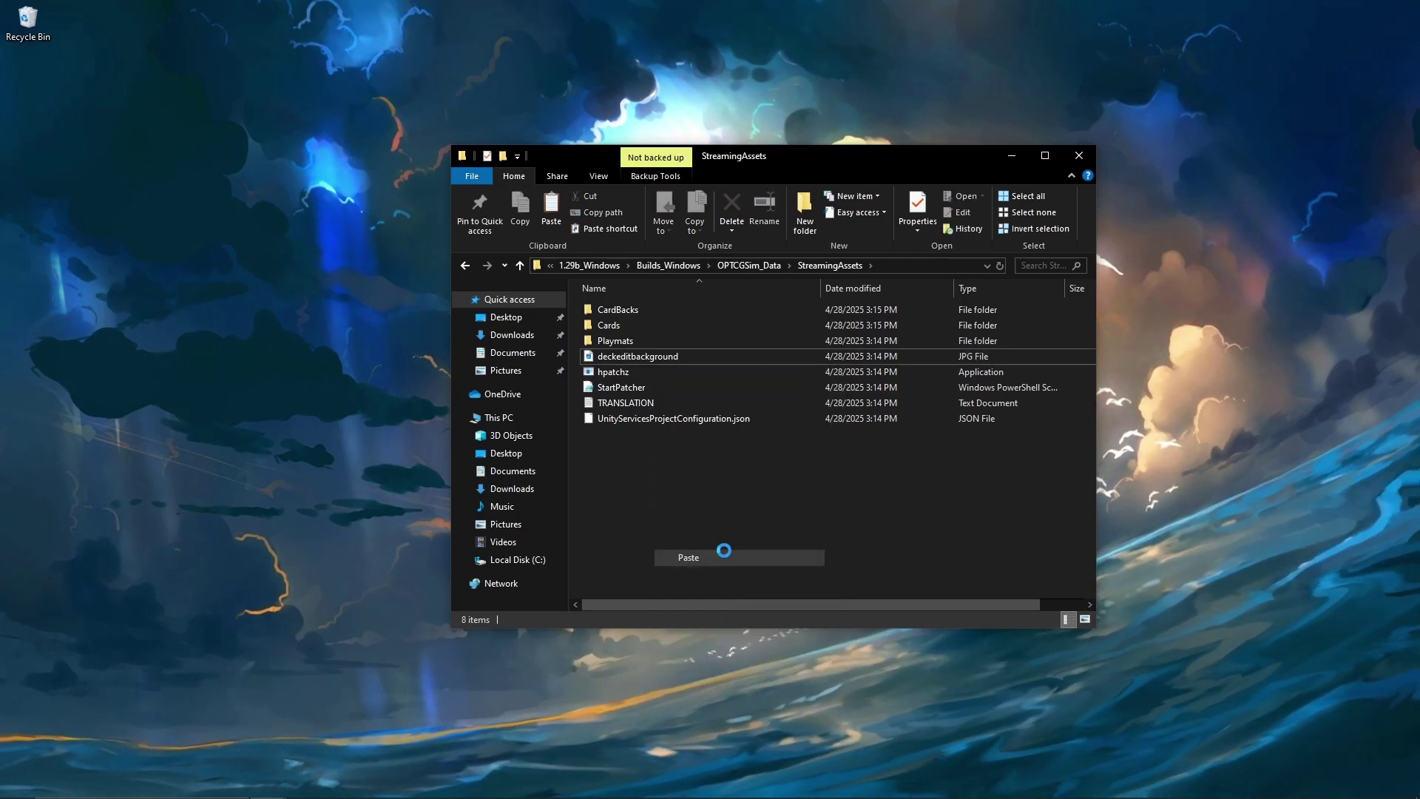
click(703, 497)
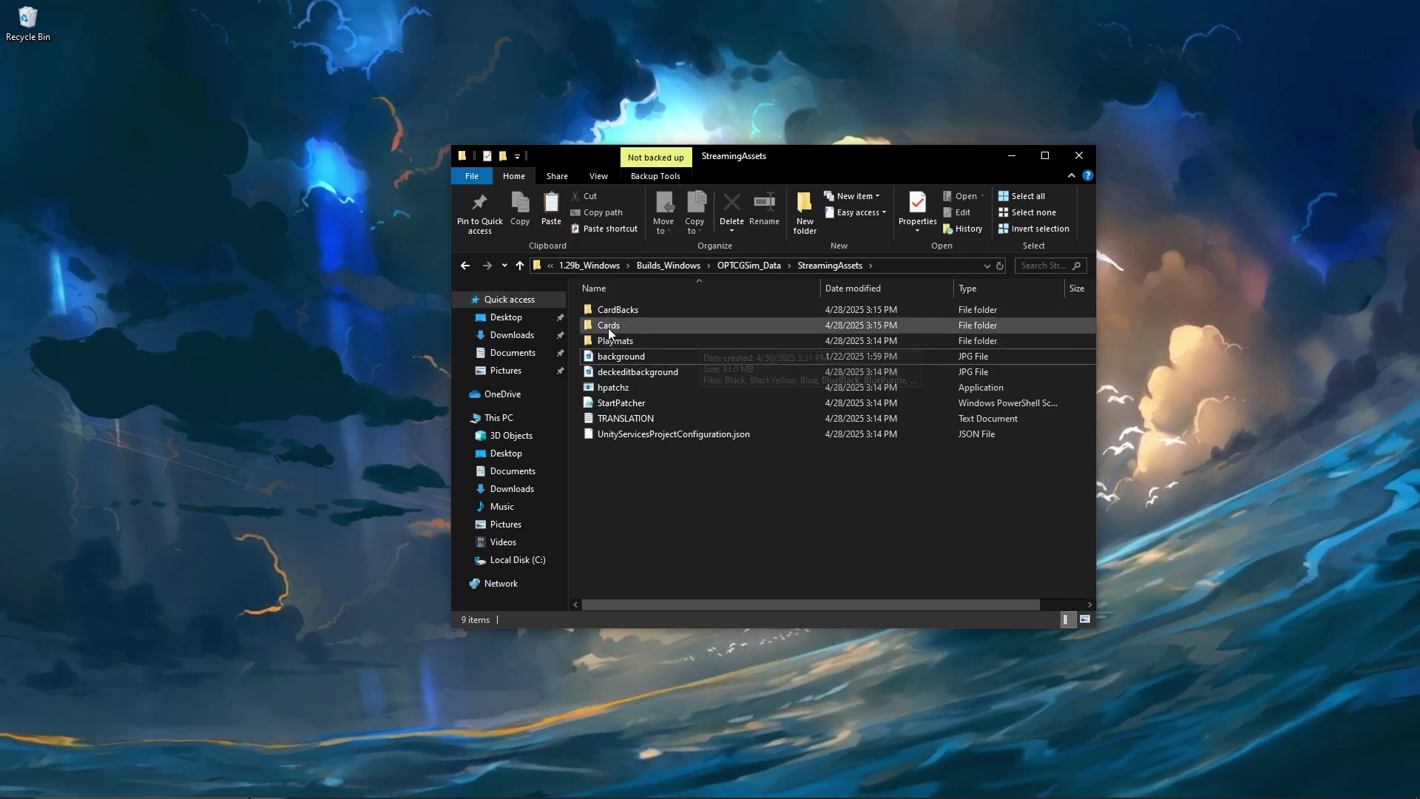
Go up to the One Piece TCG SIM folder and reopen Builds_Windows inside 1.29b_Windows
click(743, 264)
click(692, 265)
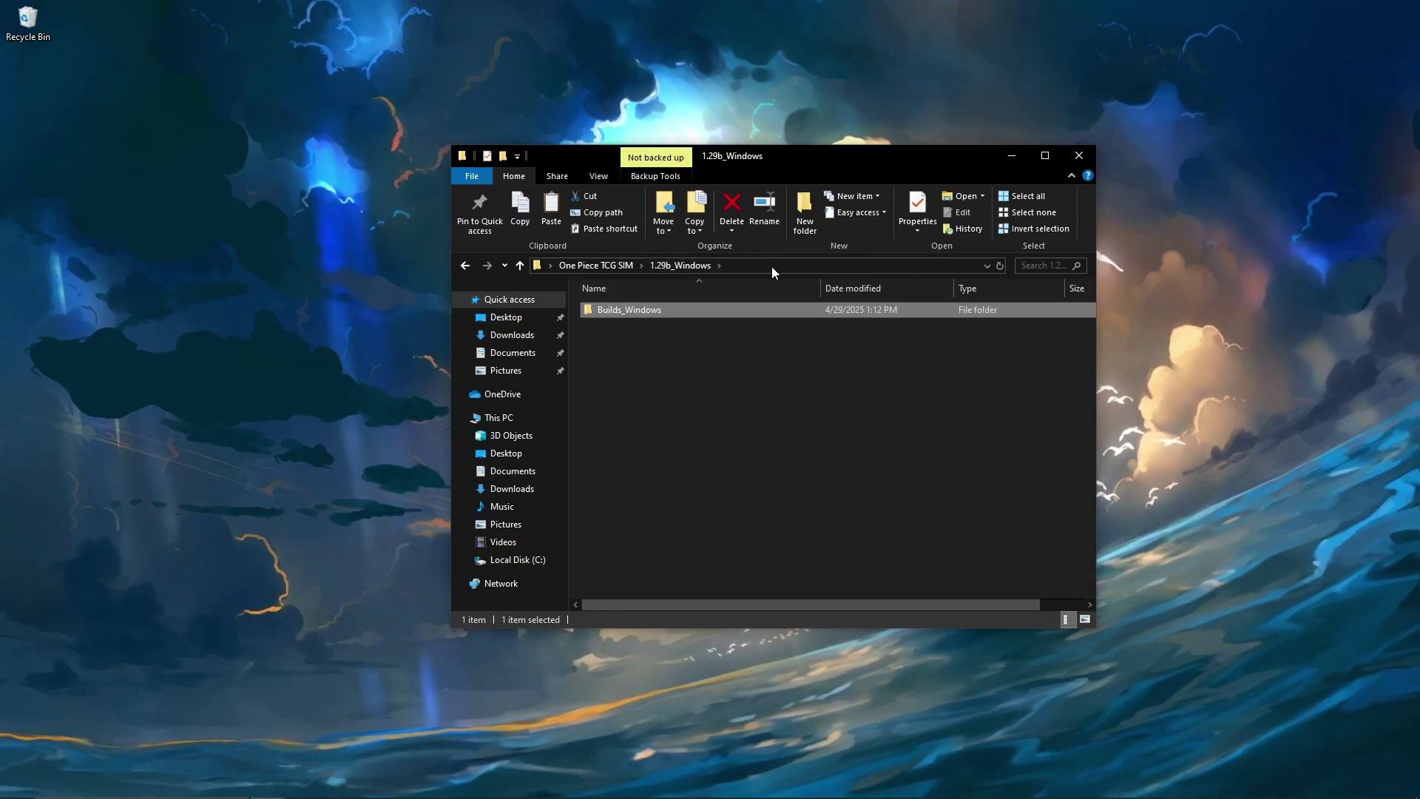
click(602, 266)
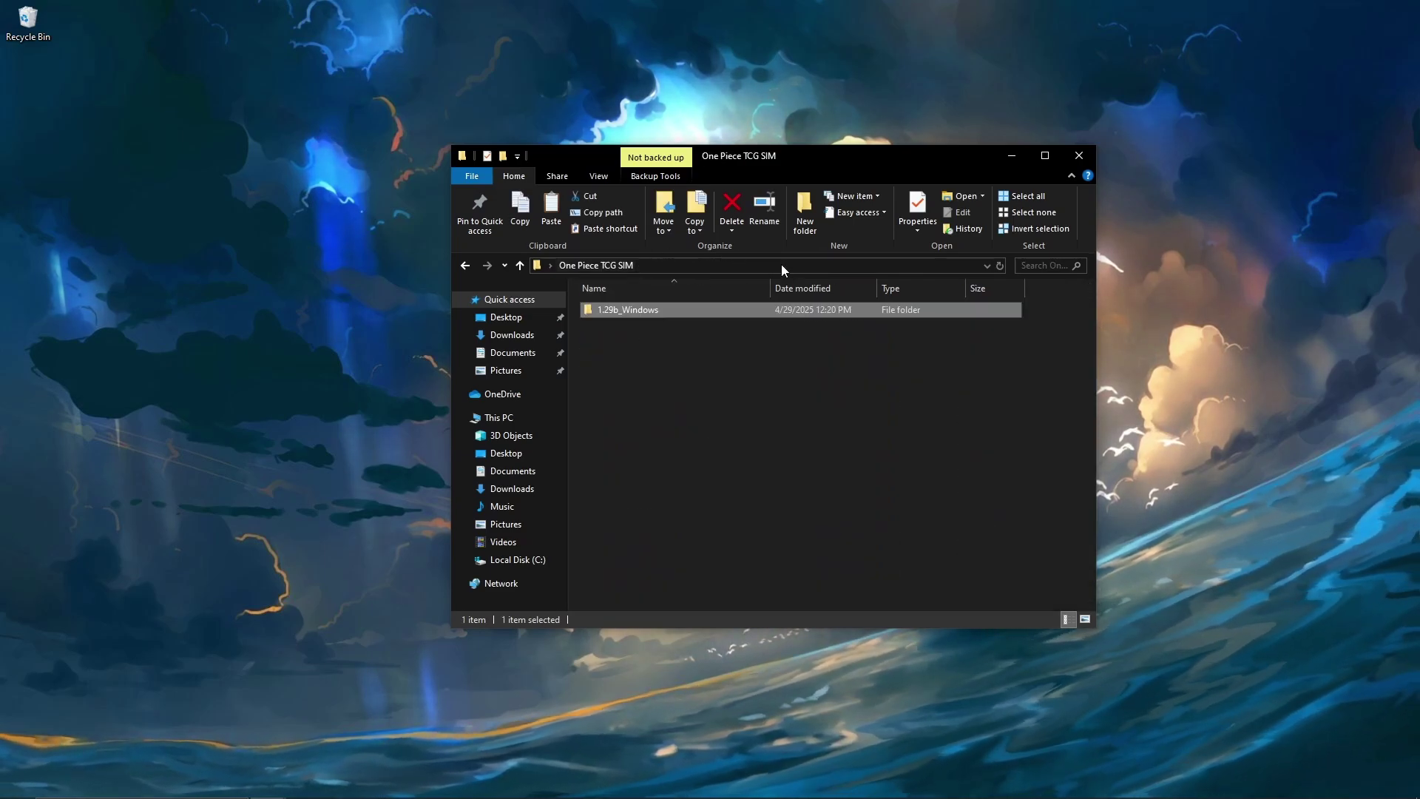
double_click(668, 309)
double_click(669, 309)
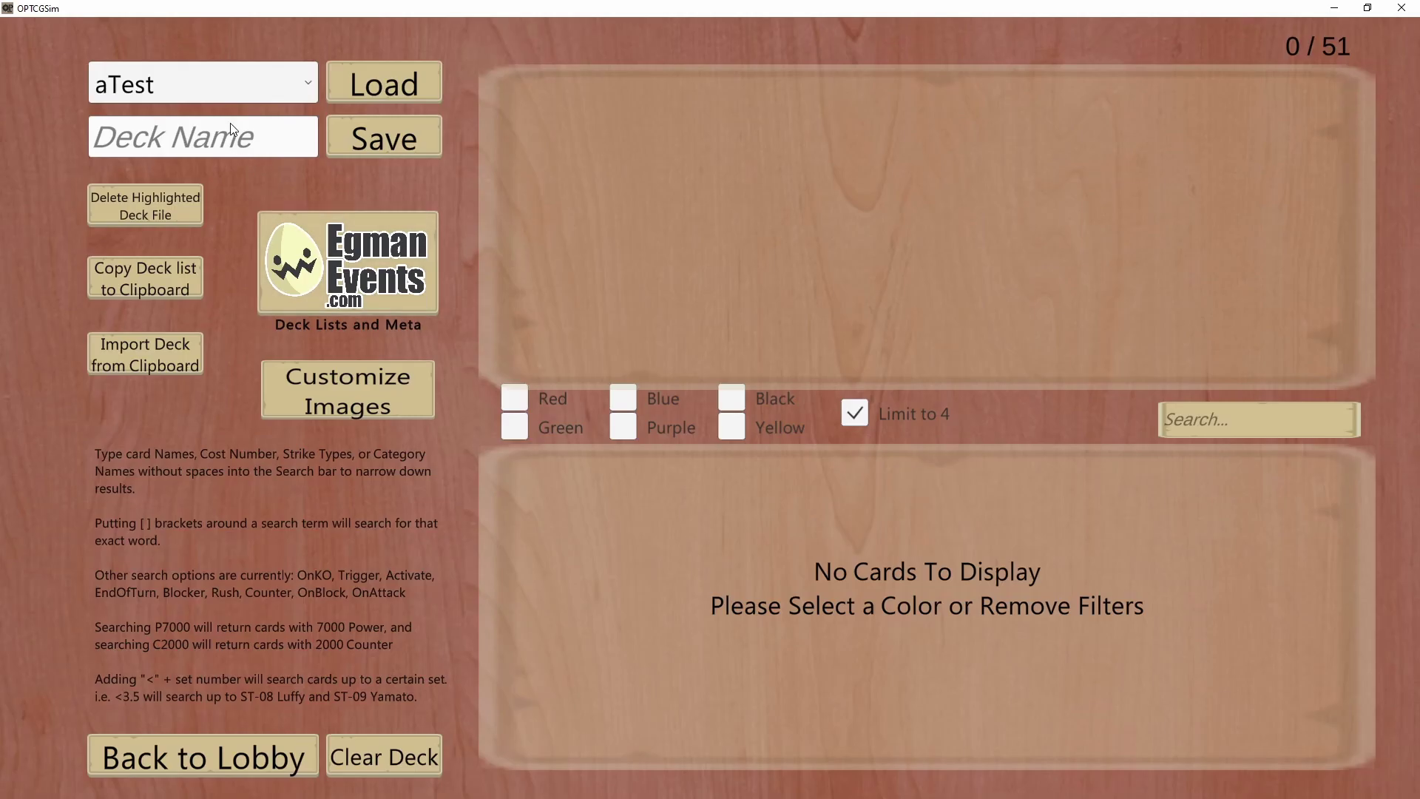
Browse the transferred decks in the Deck Editor and load the Smoker gyat deck
click(214, 83)
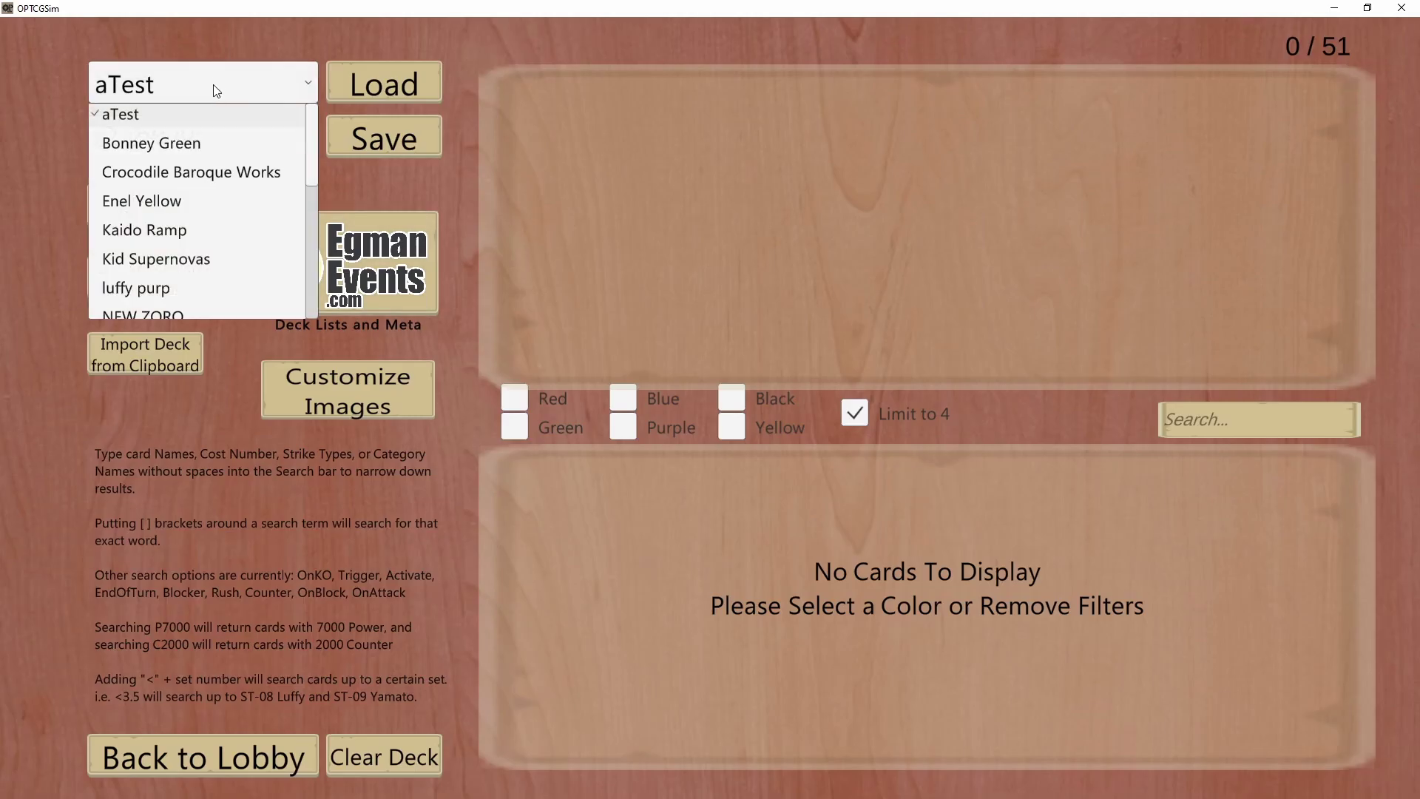
scroll(202, 208, down, 5)
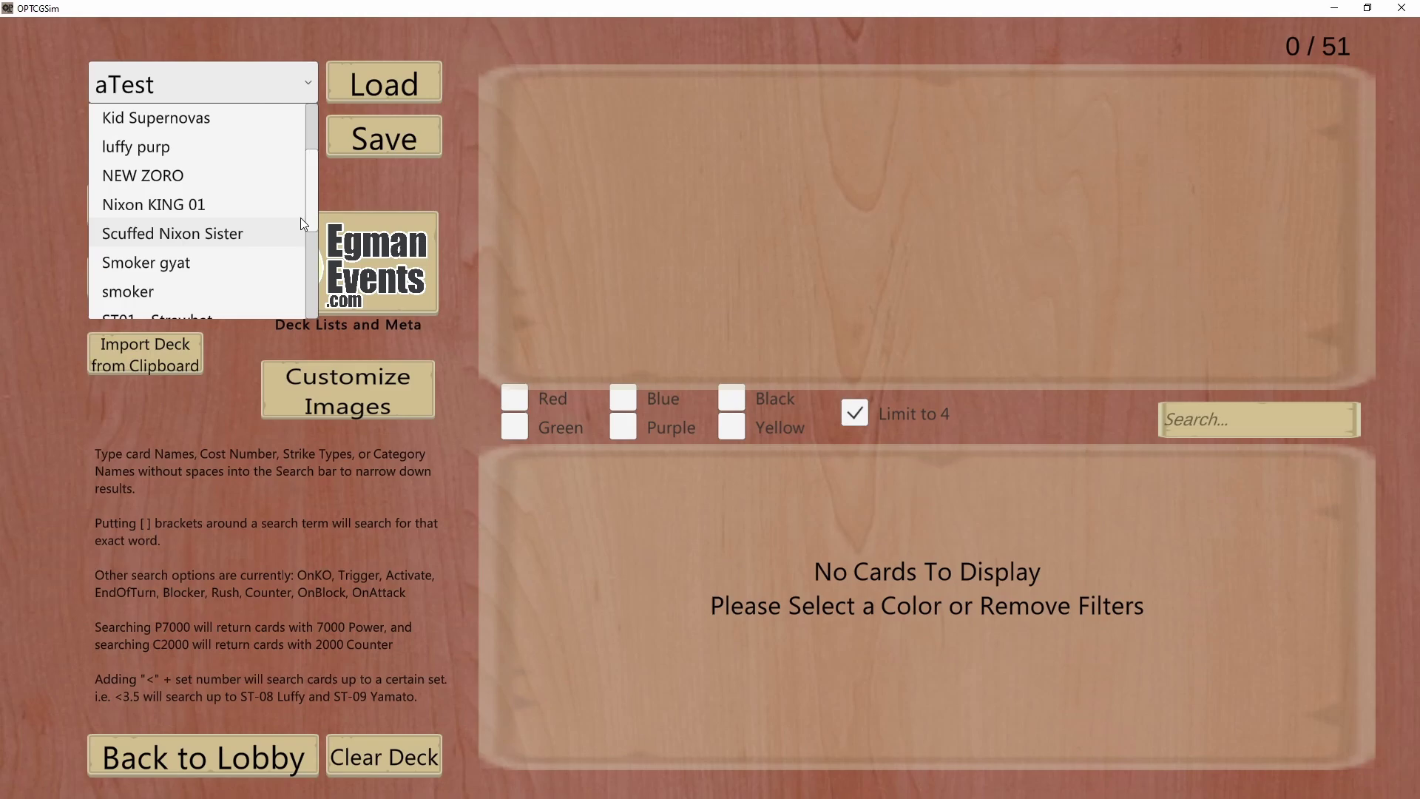
drag(309, 240, 257, 234)
click(190, 208)
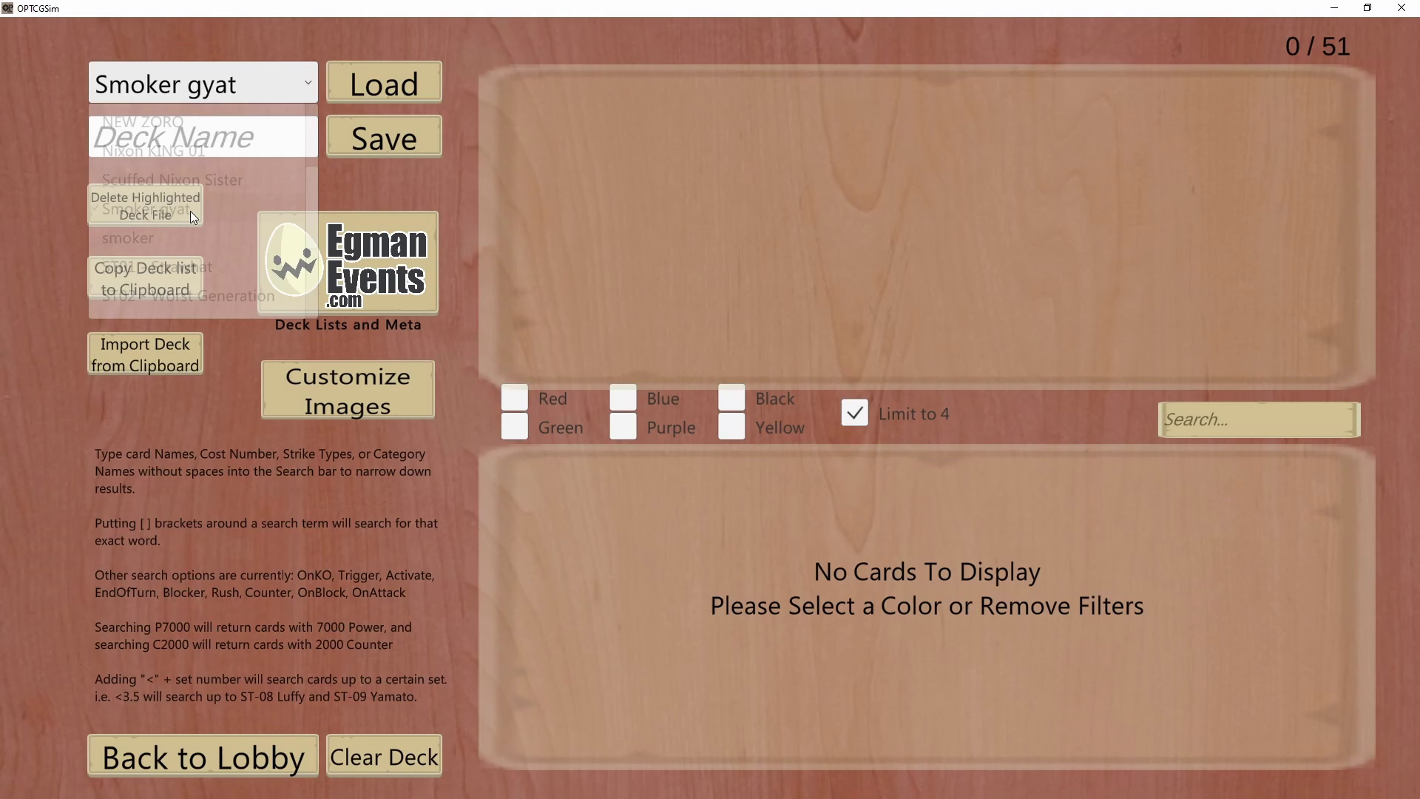
click(402, 101)
mouse_move(563, 142)
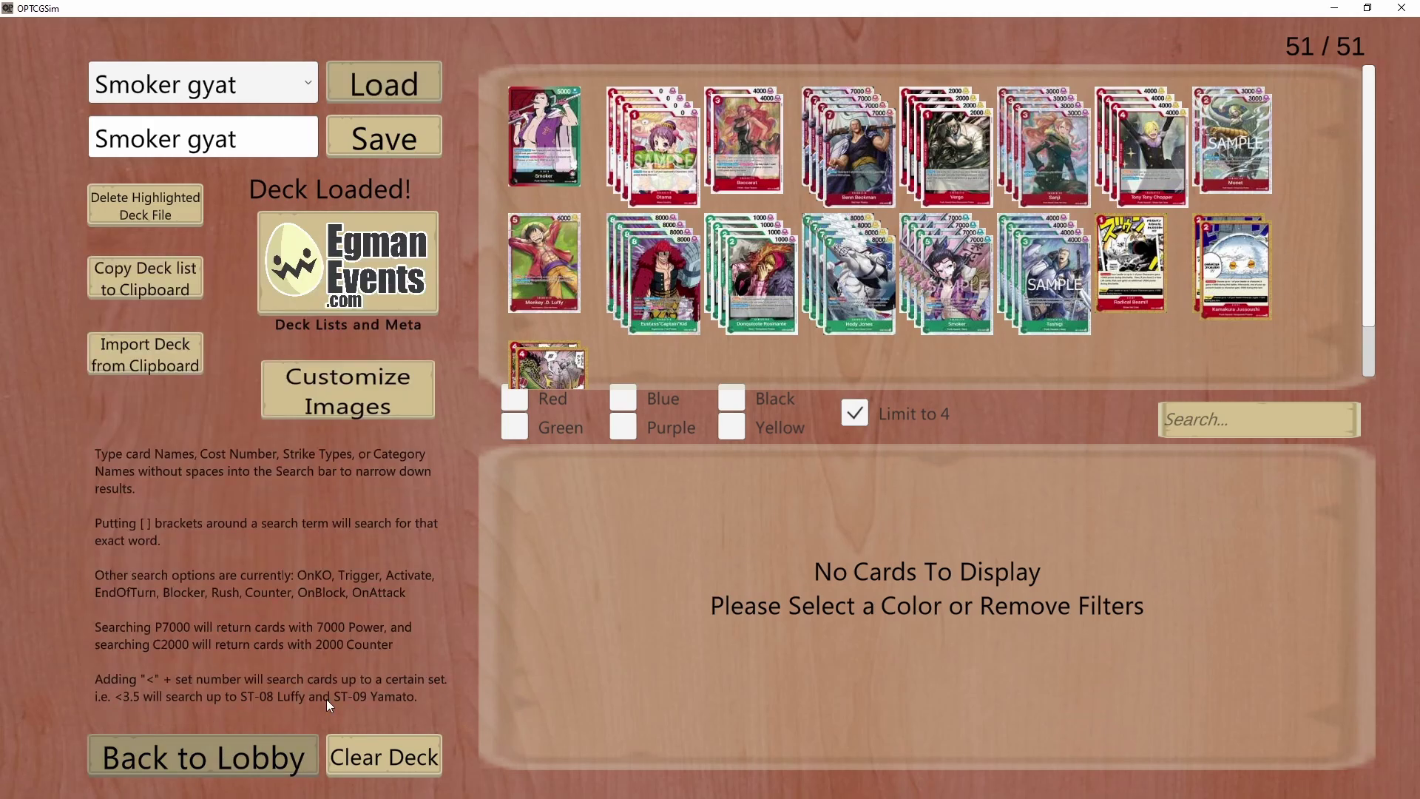
Return to the lobby and open Solo v Self with Enel Yellow as the P1 deck
click(315, 739)
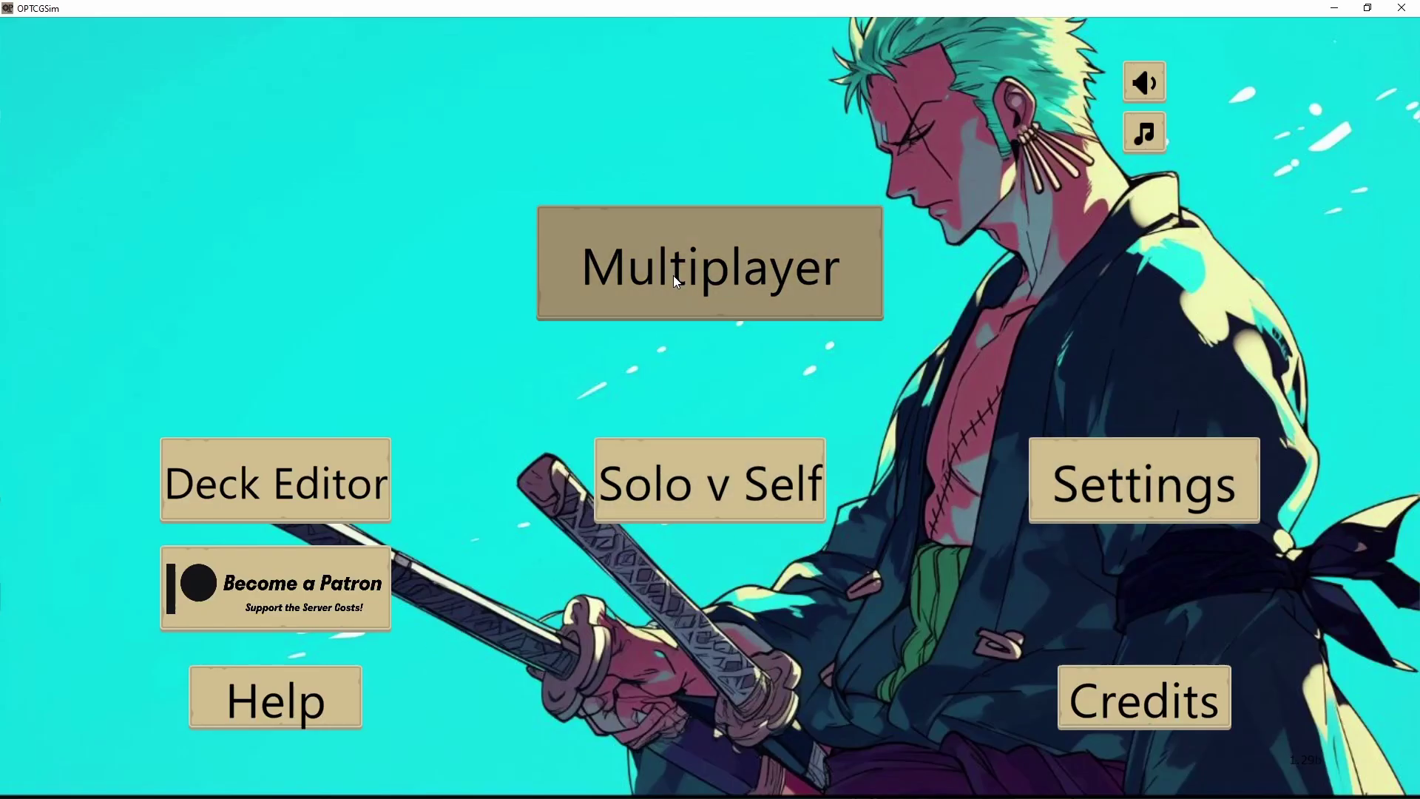
click(737, 463)
click(283, 195)
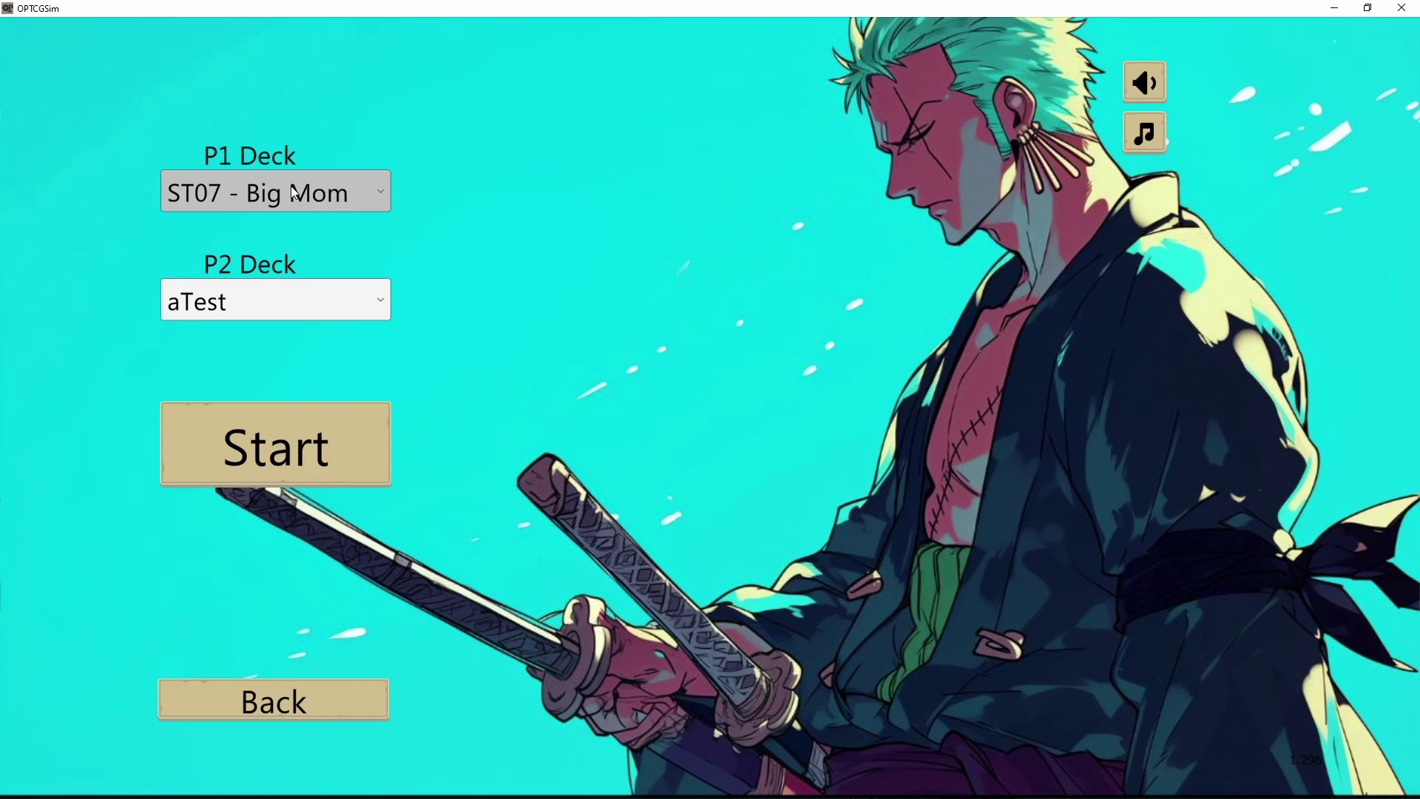
click(246, 309)
Set the P2 deck to NEW ZORO and start the solo match
click(340, 298)
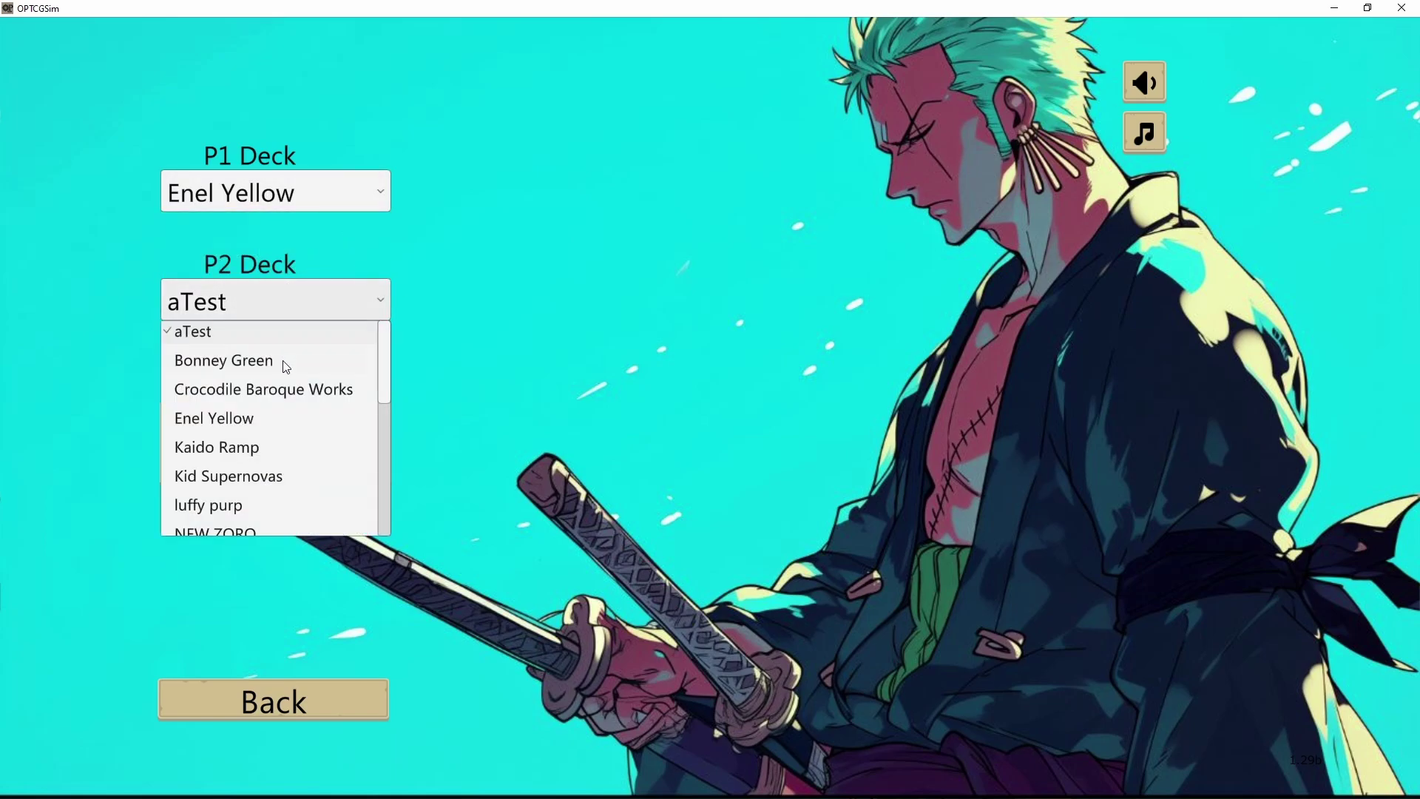
scroll(259, 451, down, 2)
scroll(244, 466, down, 1)
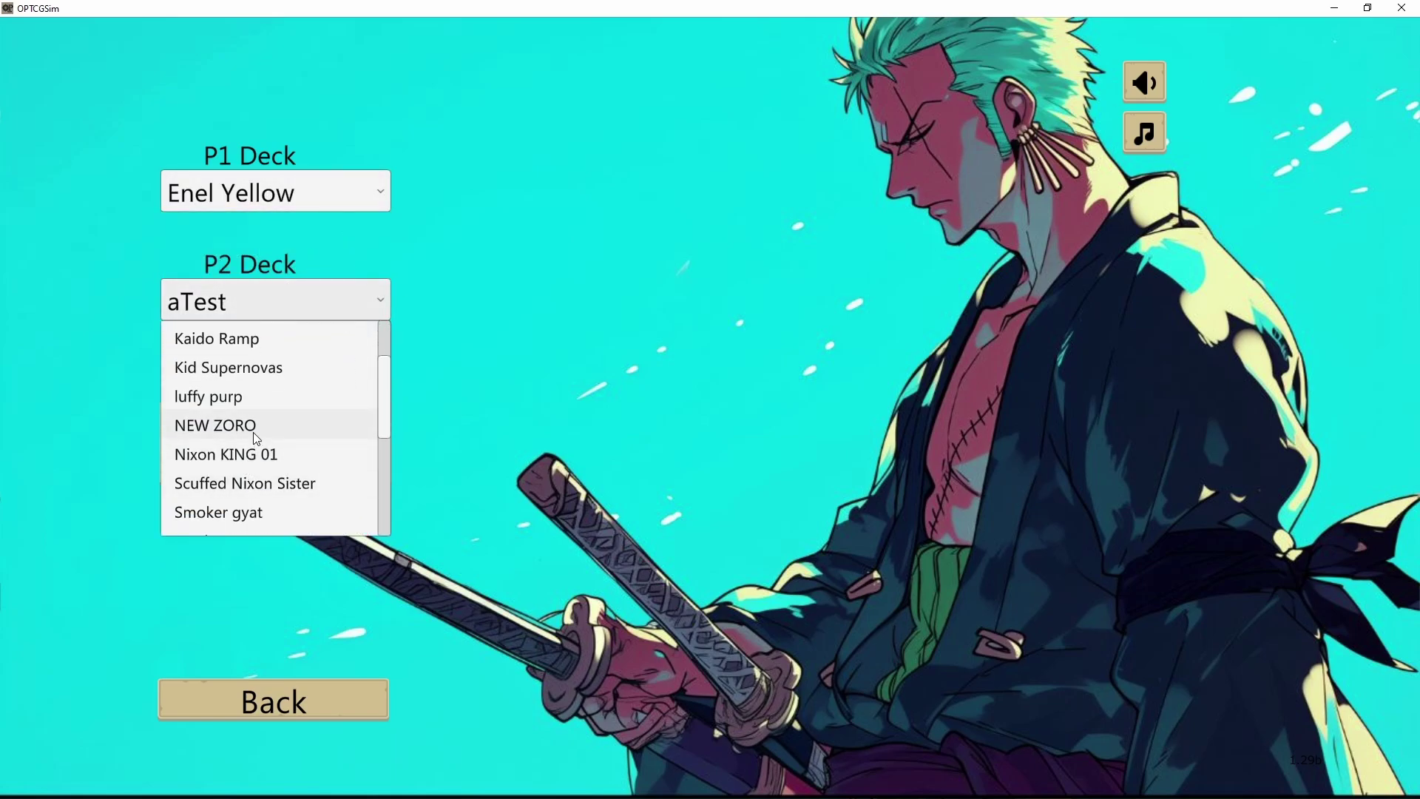
click(254, 431)
click(276, 448)
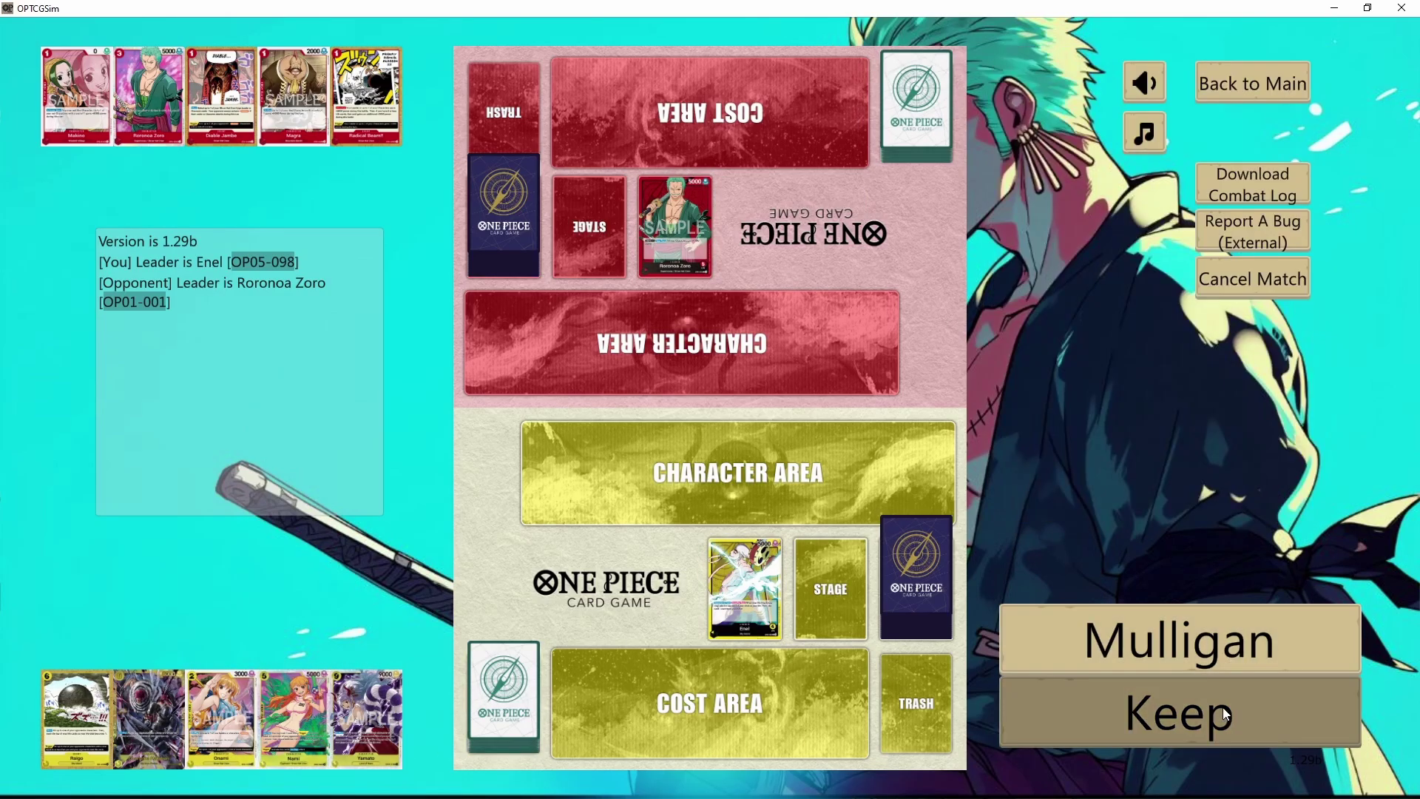
Mulligan the Enel opening hand, and keep both the redrawn hand and the opponent's hand to begin turn 1
click(1228, 659)
mouse_move(169, 689)
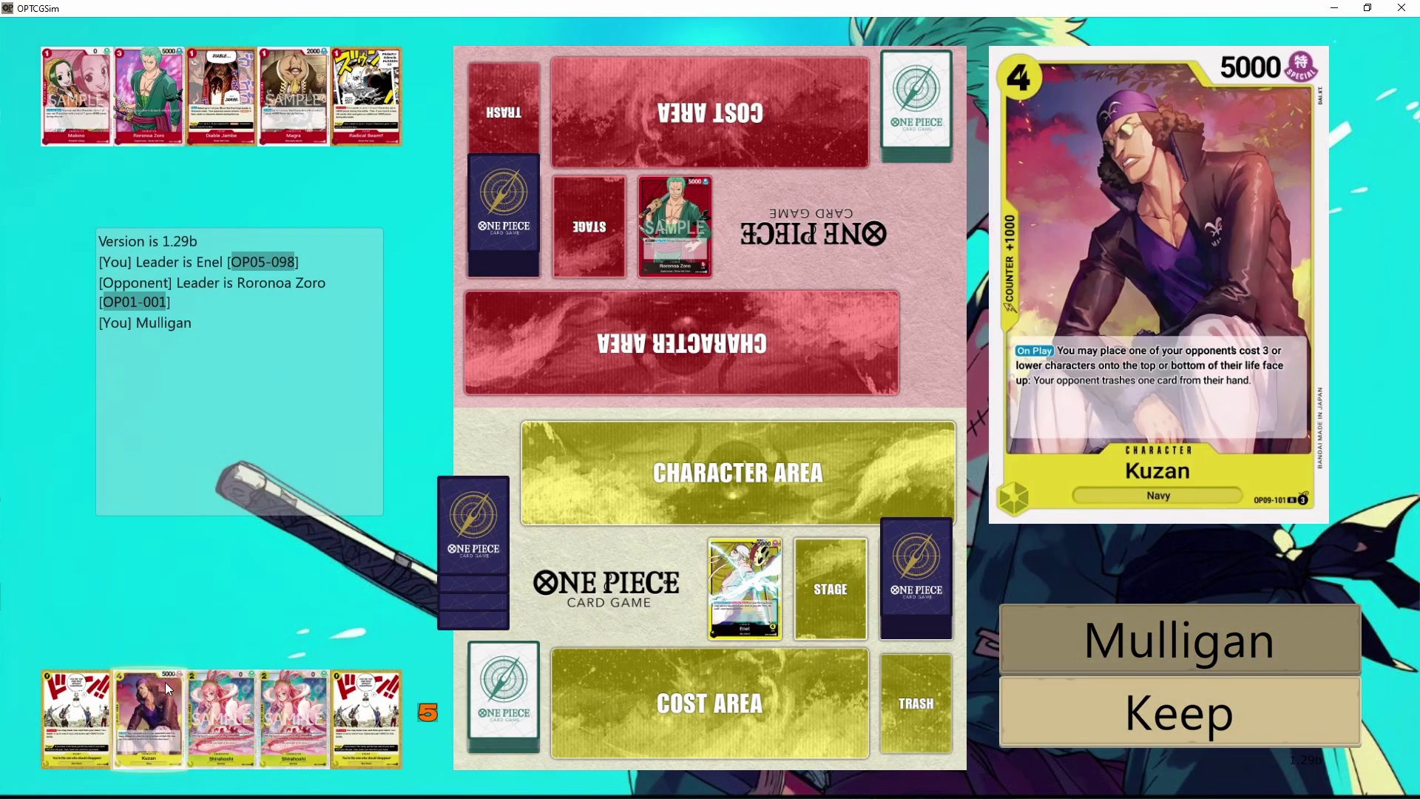
click(1116, 732)
click(1182, 721)
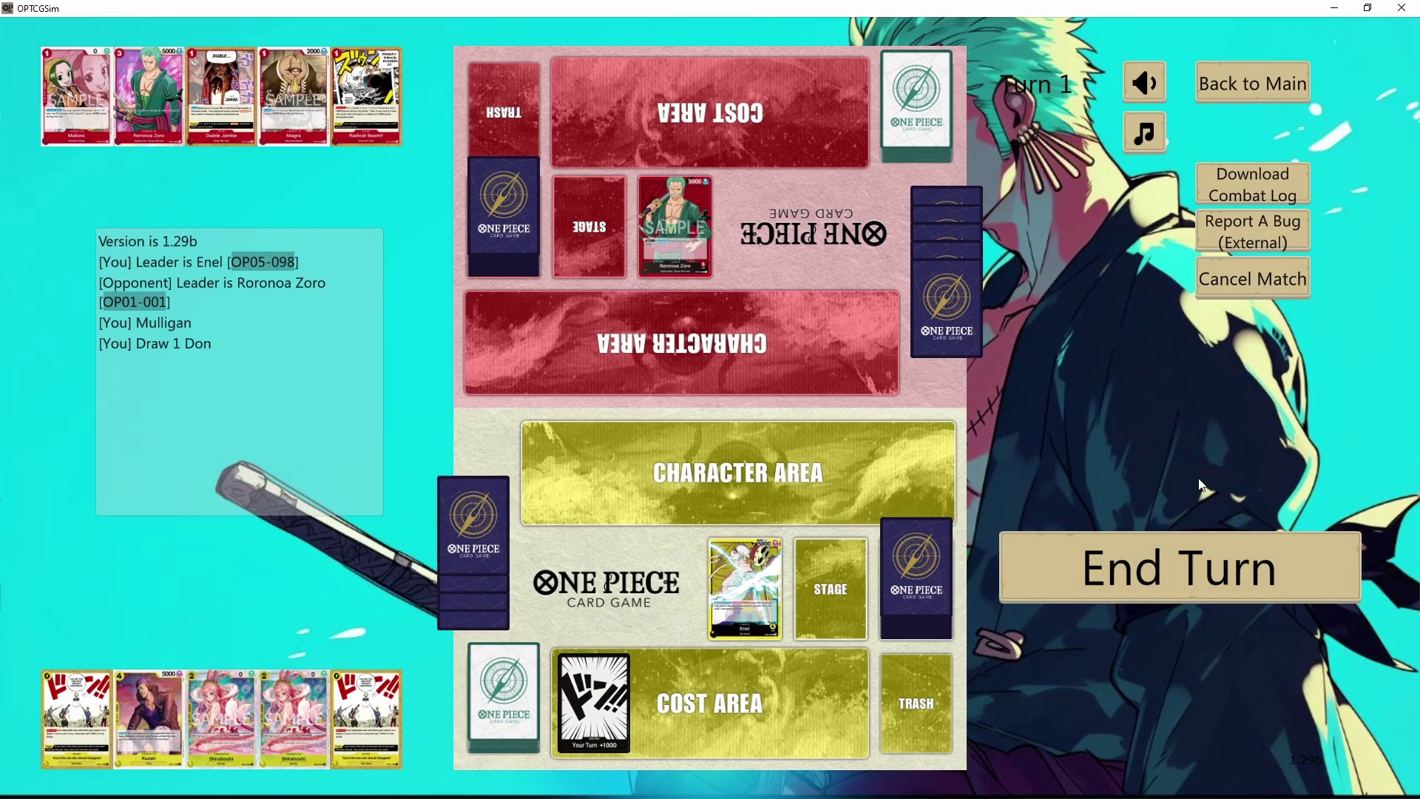
Leave the match for the main menu and close OPTCGSim
click(1266, 86)
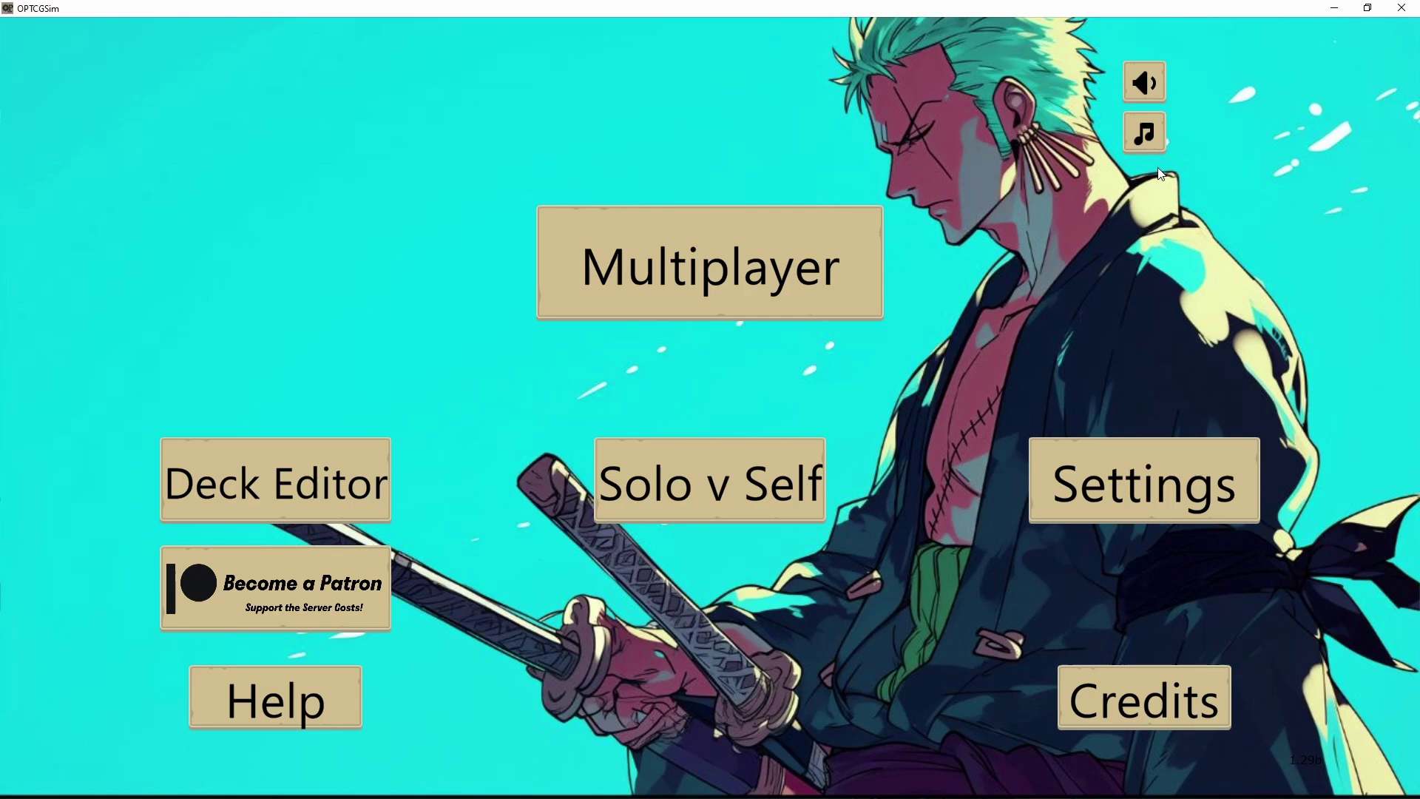
click(1417, 13)
click(765, 441)
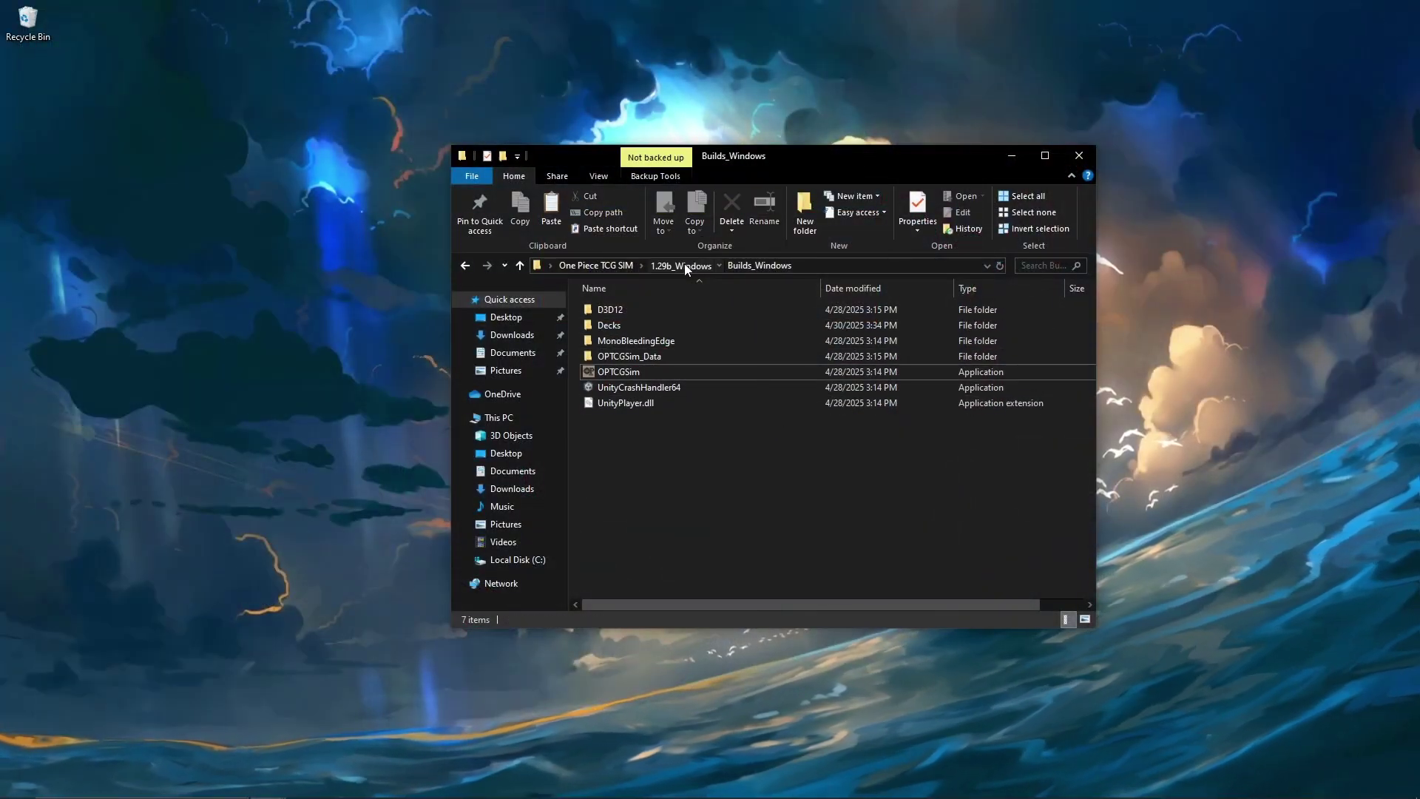
Go back up to the One Piece TCG SIM folder and close its window
click(685, 265)
click(627, 265)
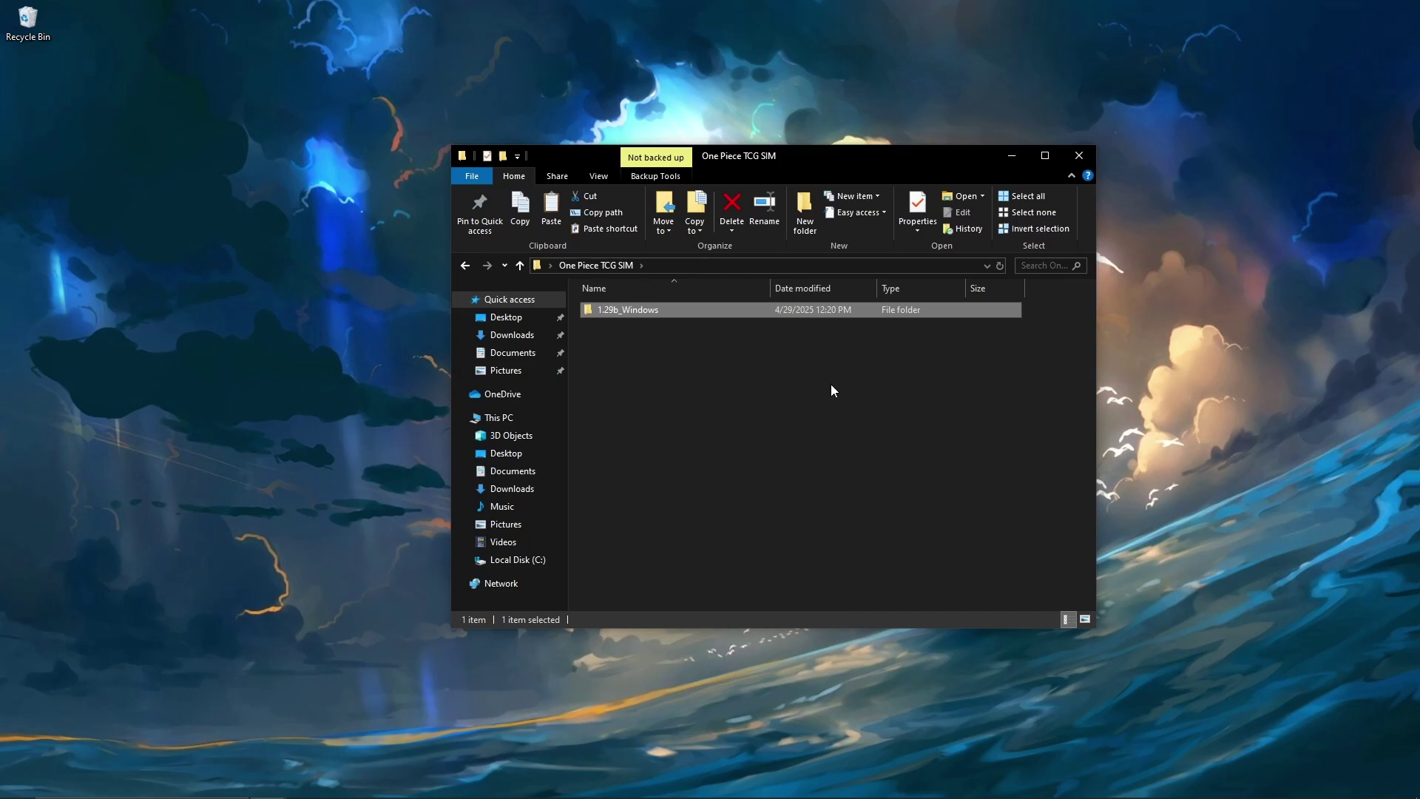
click(1079, 155)
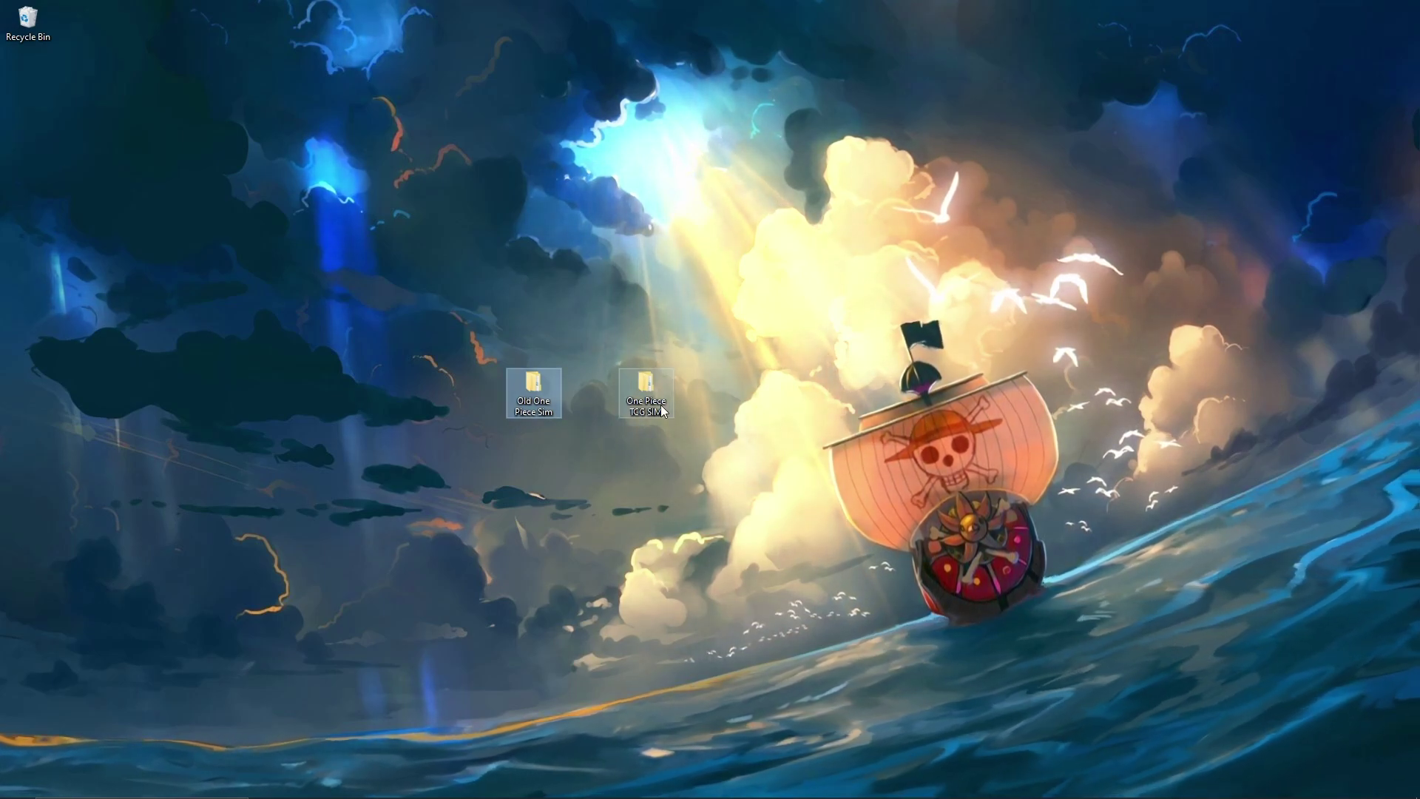
Delete the Old One Piece Sim folder from the desktop and move the One Piece TCG SIM folder directly below the Recycle Bin
click(529, 409)
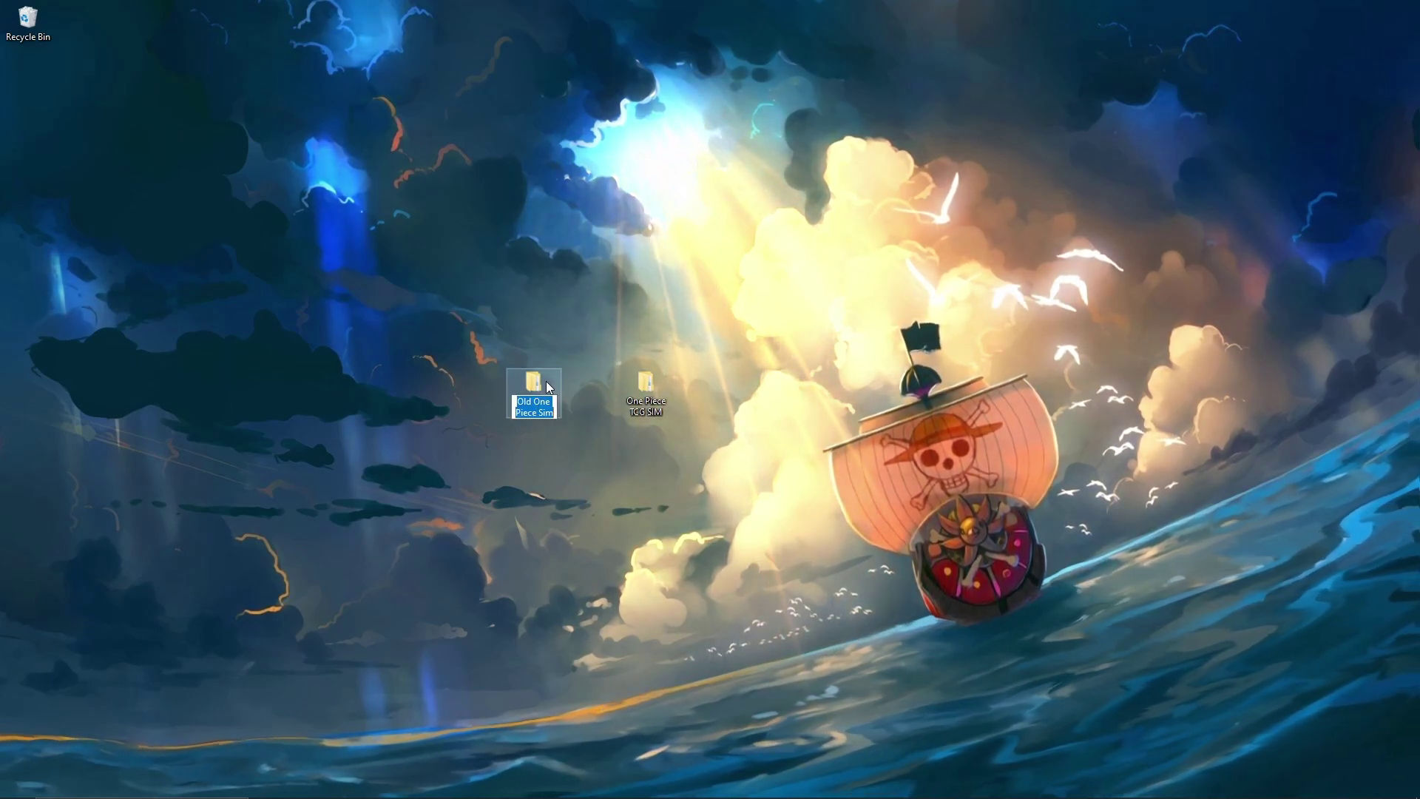
right_click(539, 387)
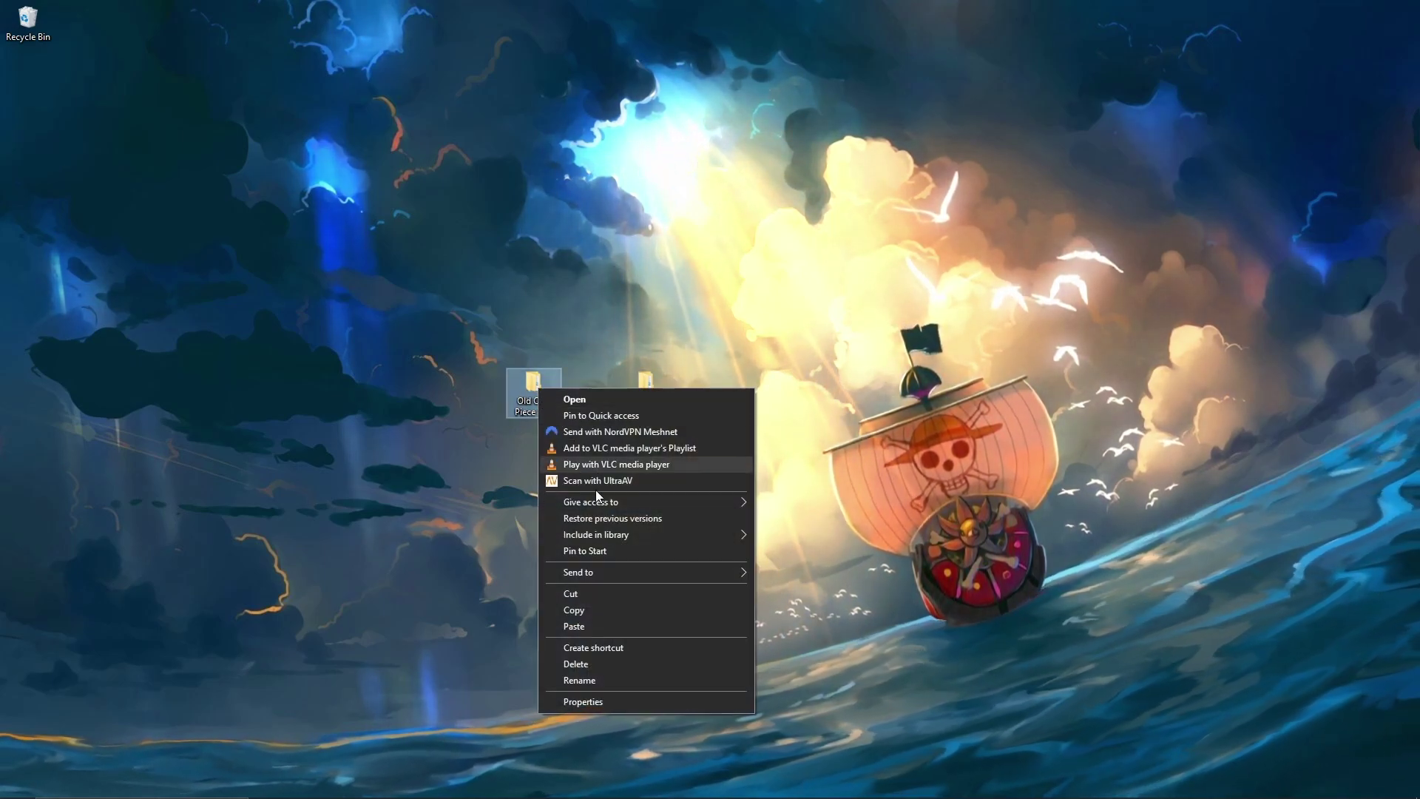
click(597, 663)
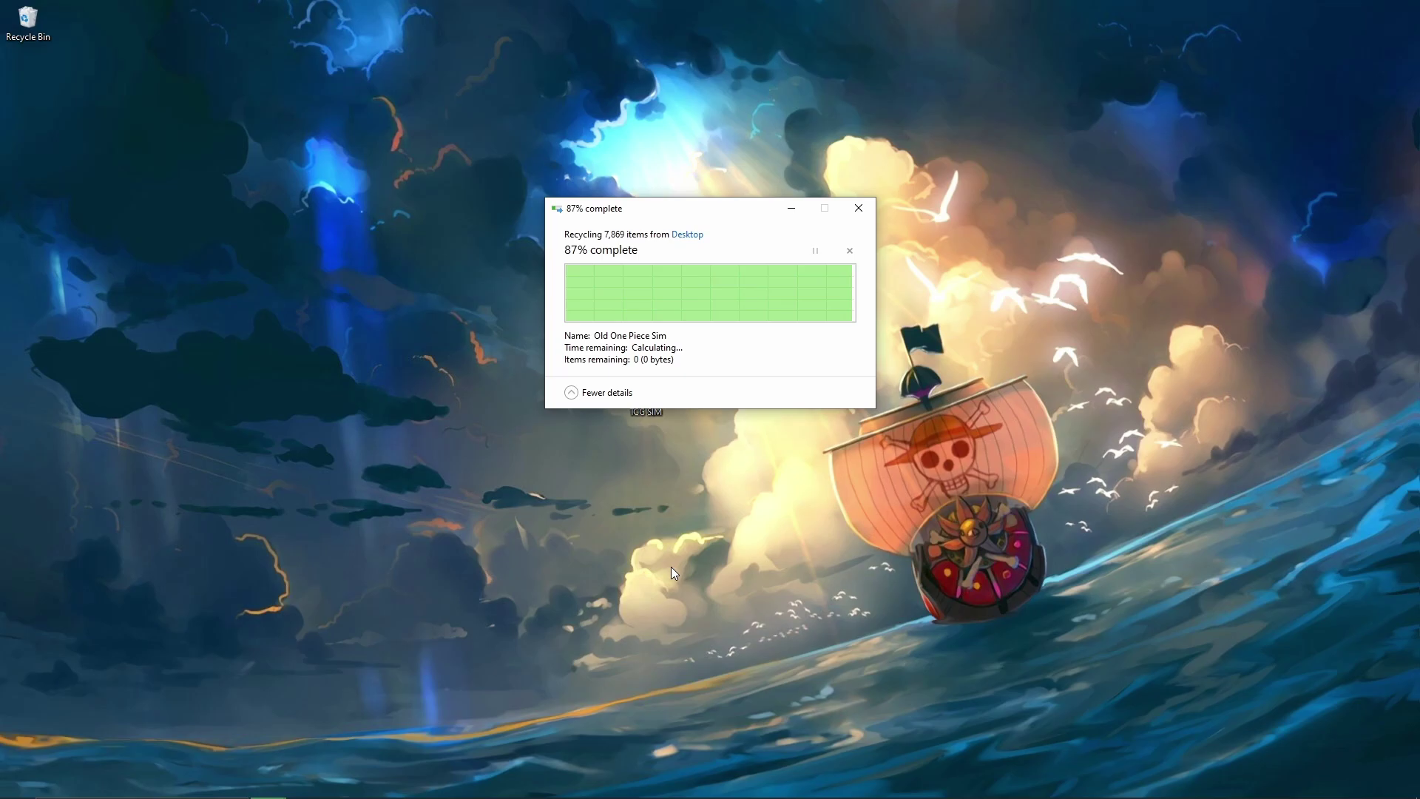
drag(642, 405, 33, 95)
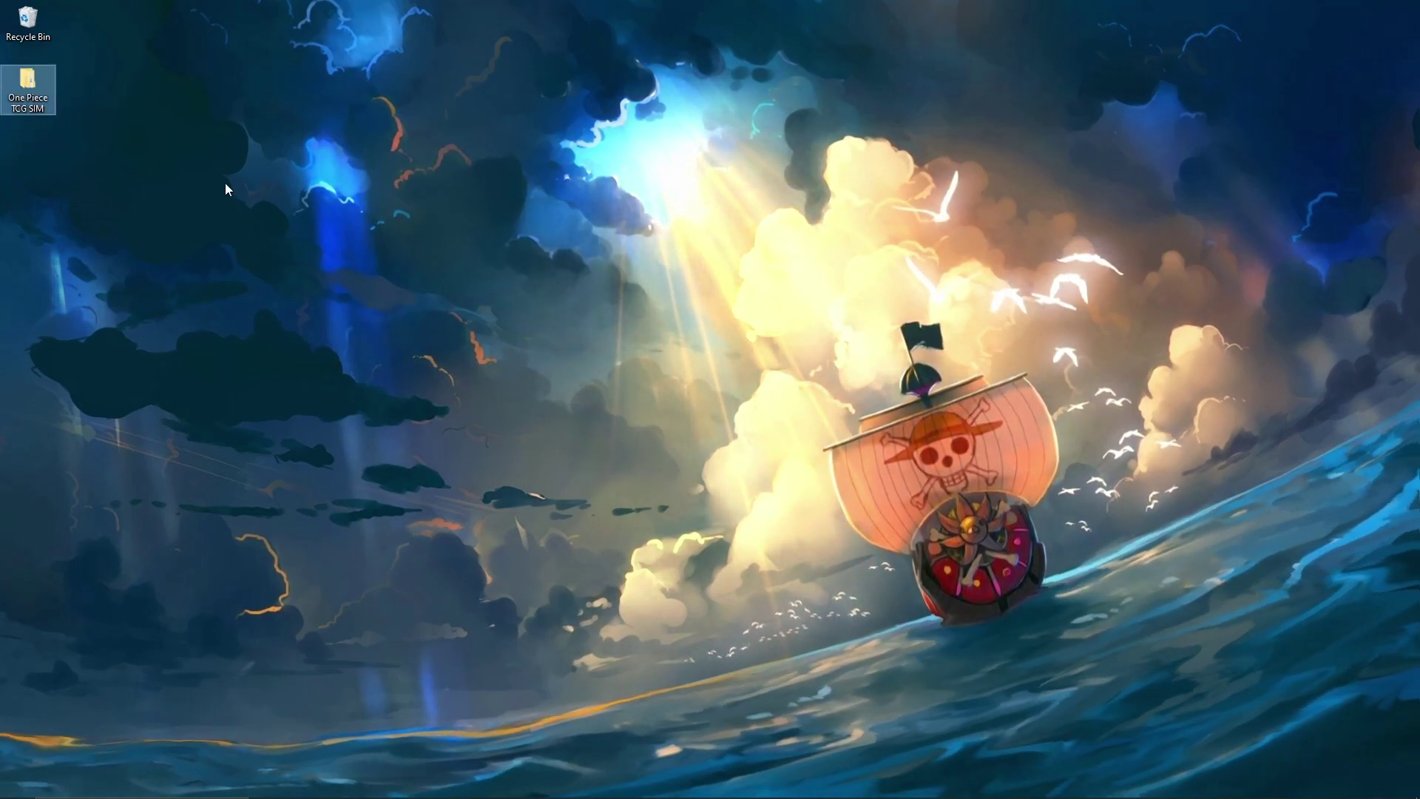
click(226, 184)
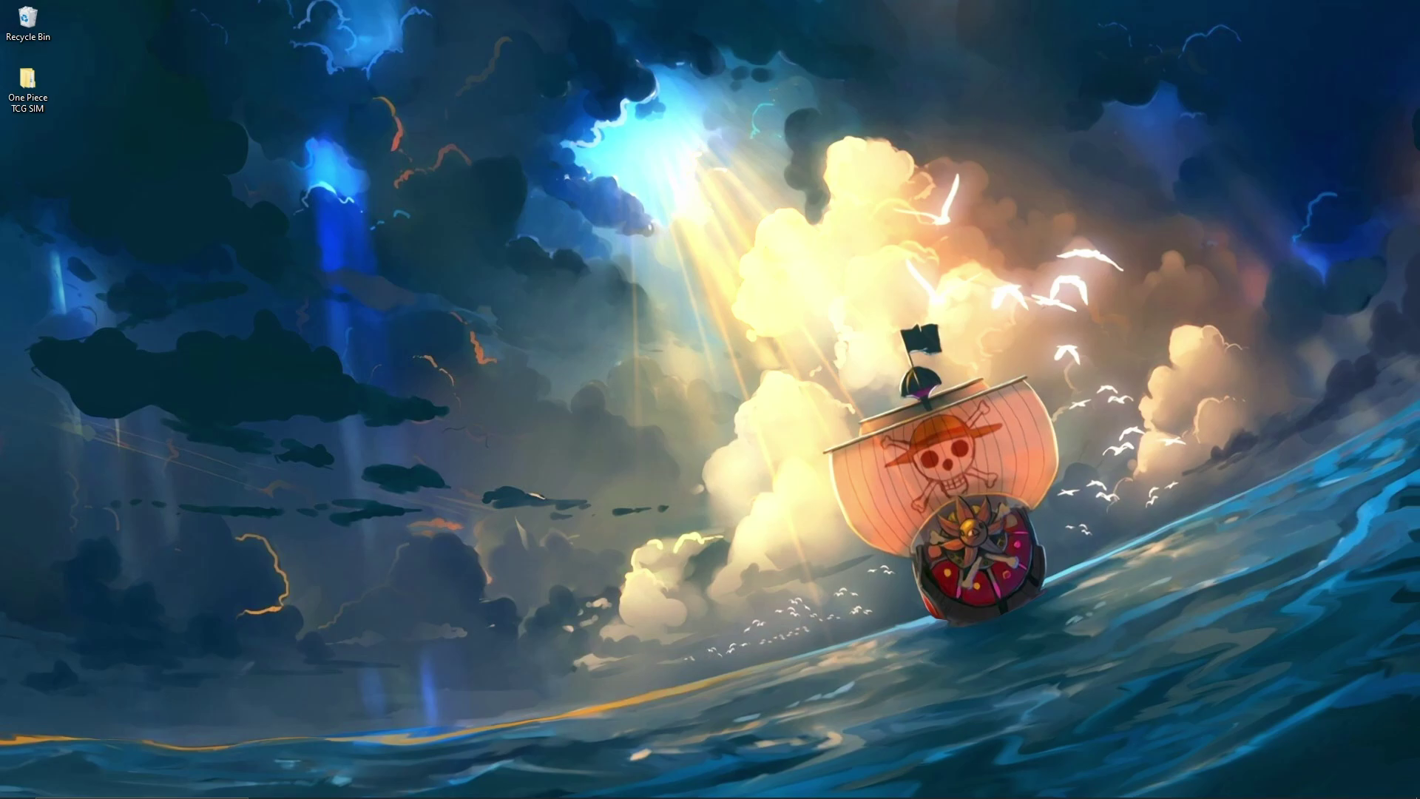